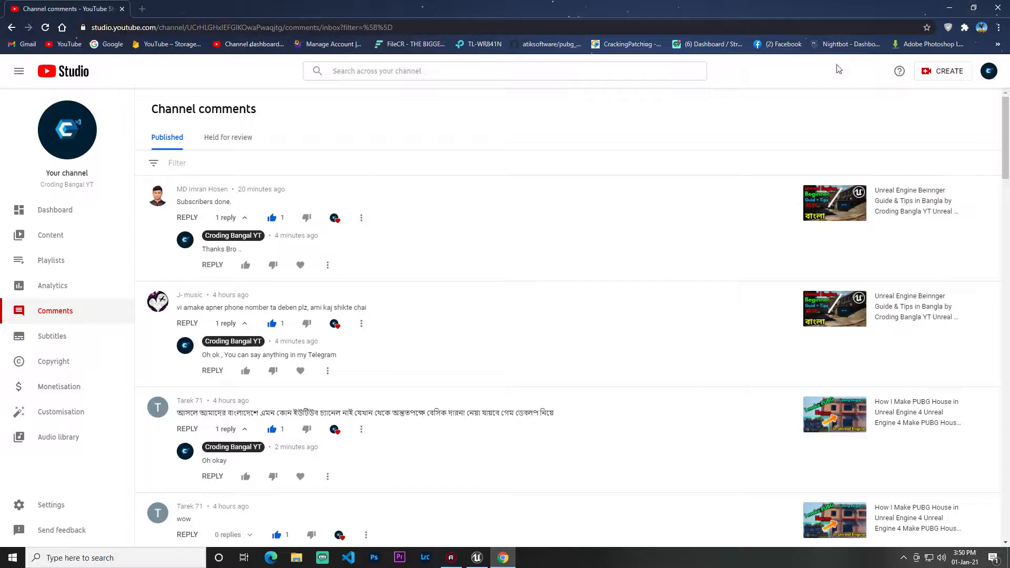
Switch to the Unreal Engine editor and look around the level with the character, ramp and stairs
left_click(951, 5)
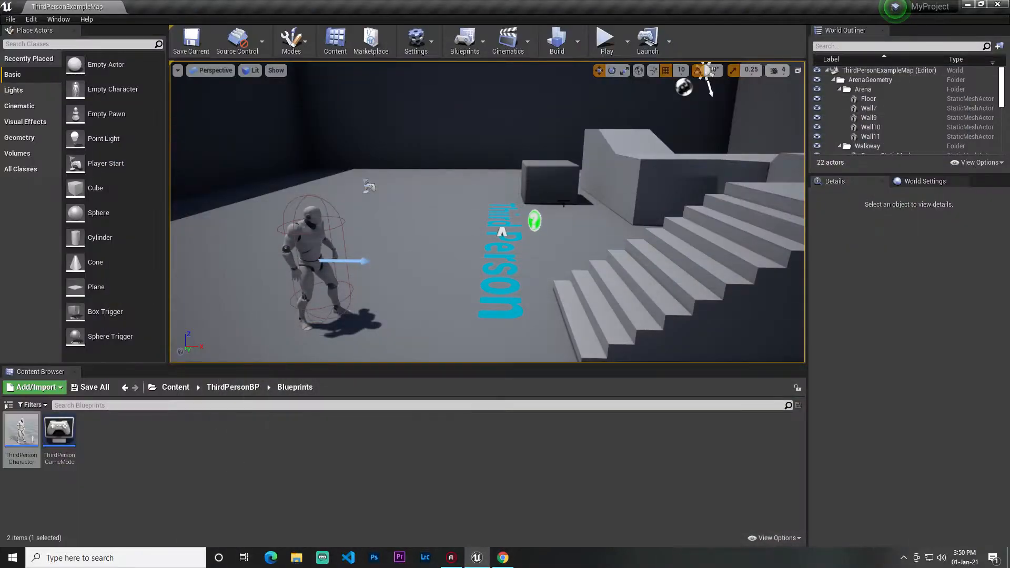
right_click_drag(560, 197, 553, 202)
key("s")
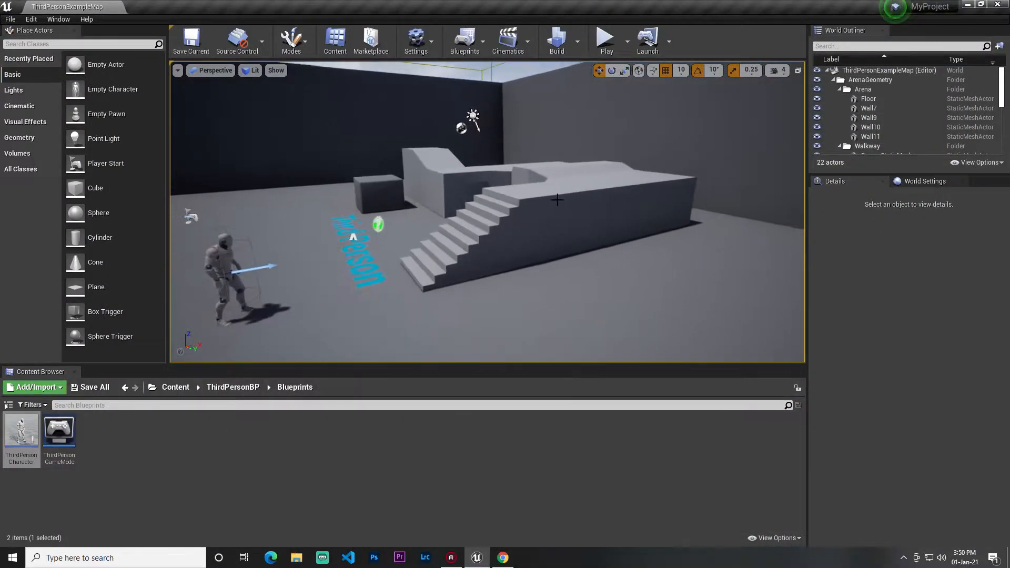
right_click_drag(433, 158, 368, 157)
key("w")
key("s")
key("w")
key("a")
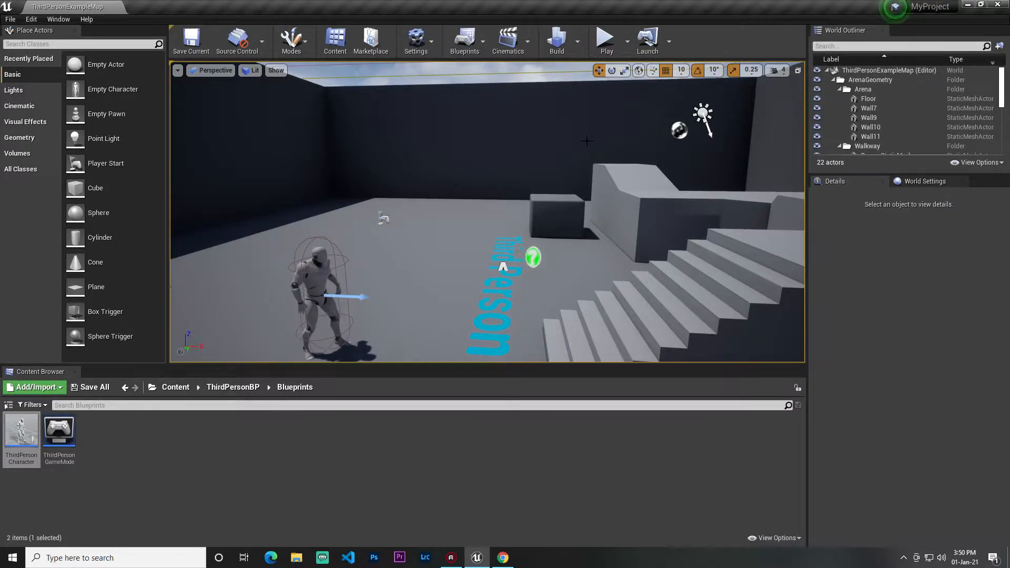
Play-test the level, moving the character forward and sideways, and end the play session
left_click(605, 40)
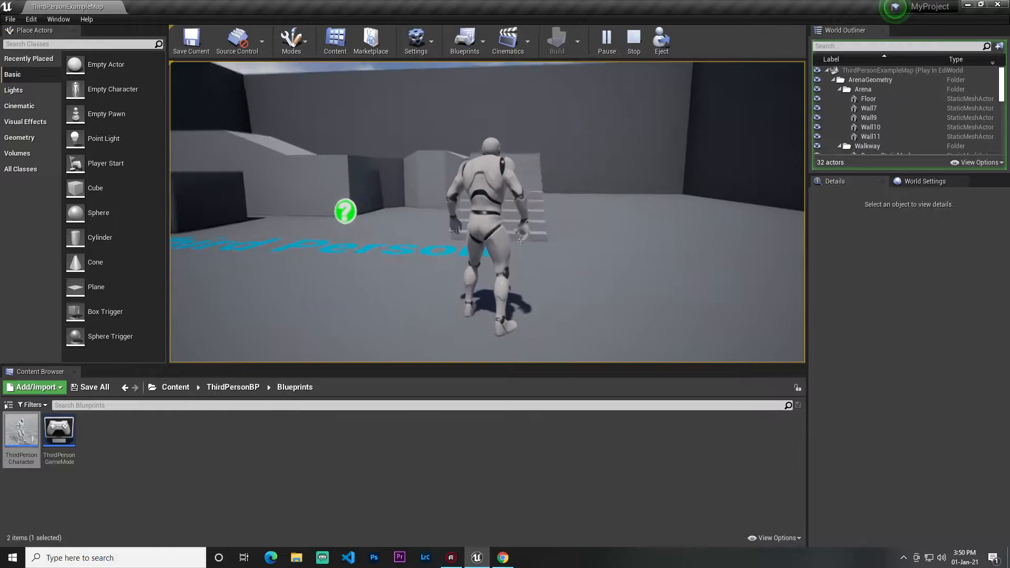
key("w")
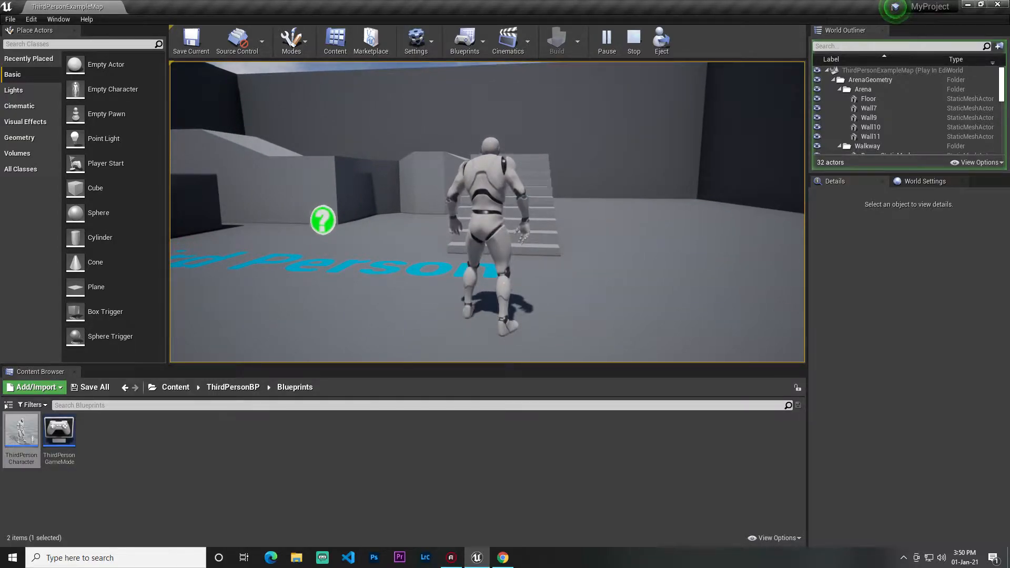
key("a")
key("d")
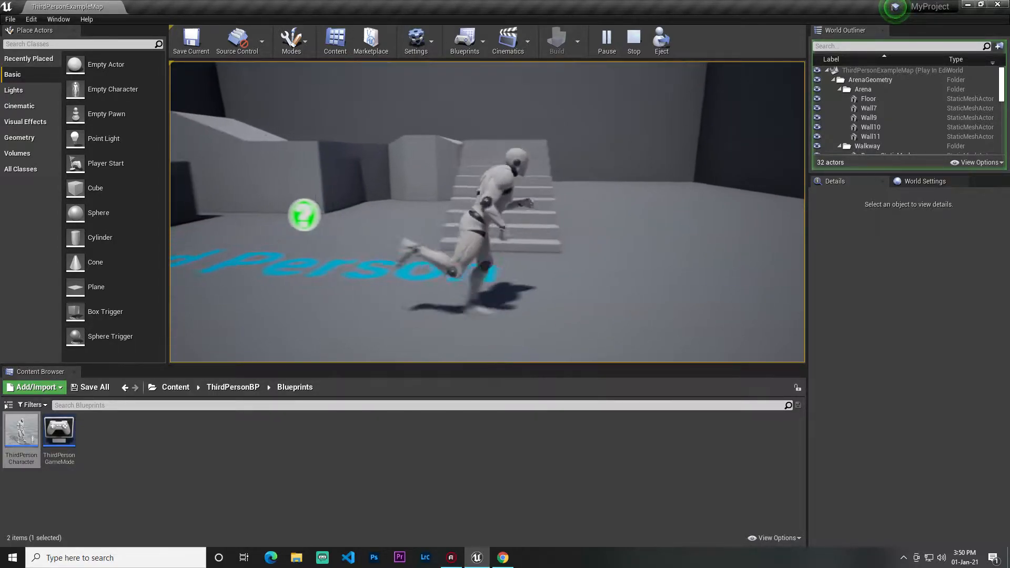
key("Escape")
Open the project's Engine Input settings and expand the Action Mappings and Axis Mappings lists
mouse_move(541, 155)
right_mouse_down()
mouse_move(490, 182)
mouse_move(379, 163)
mouse_move(528, 155)
right_mouse_up()
key("s")
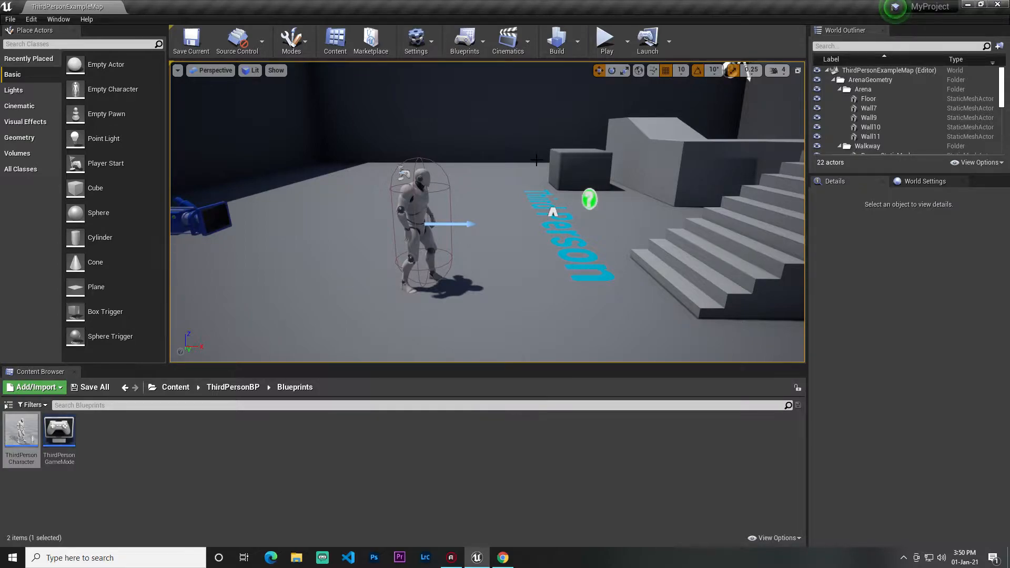
left_click(425, 51)
left_click(481, 81)
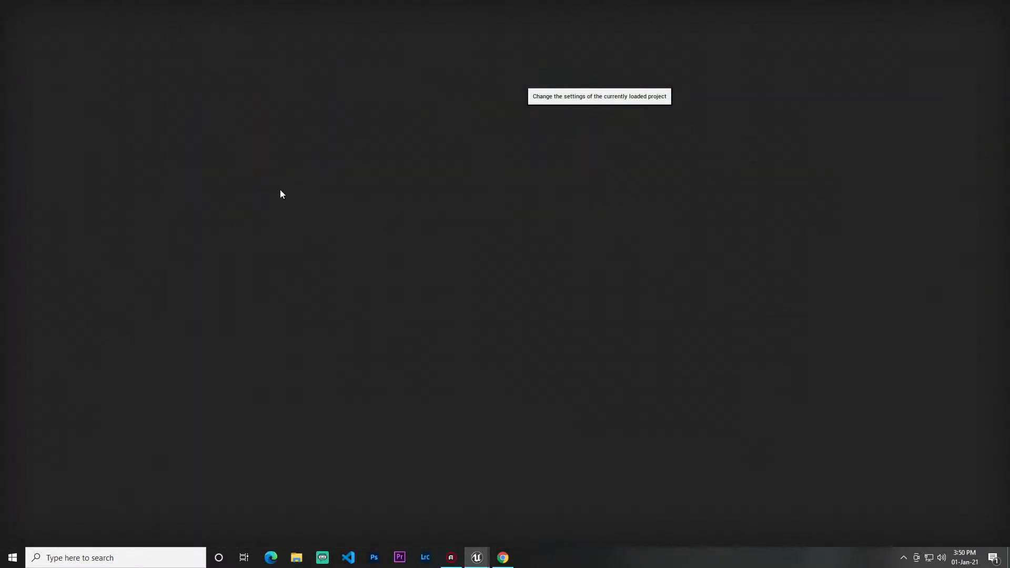
scroll(33, 285, "down", 5)
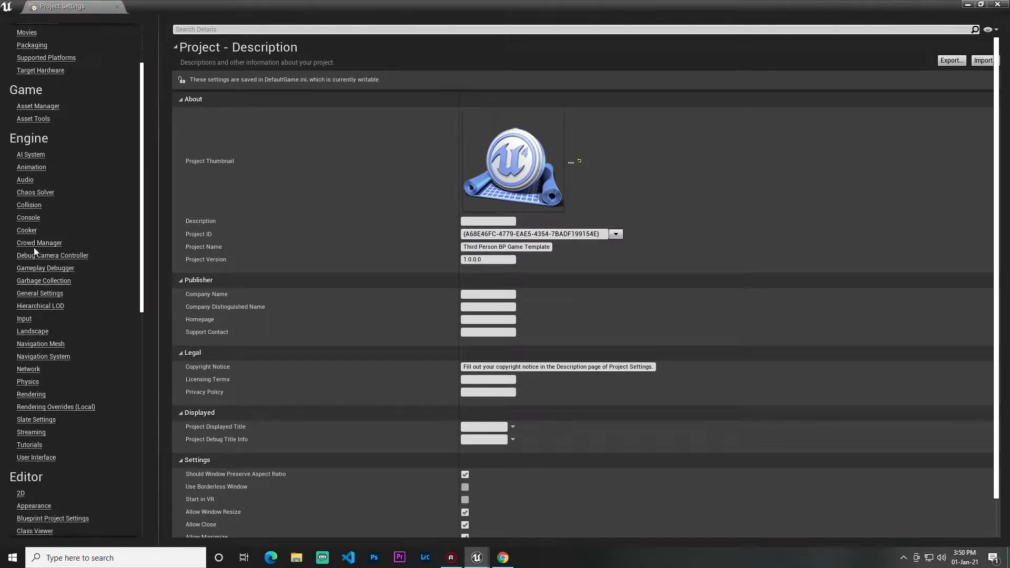
scroll(34, 272, "up", 4)
scroll(42, 251, "down", 3)
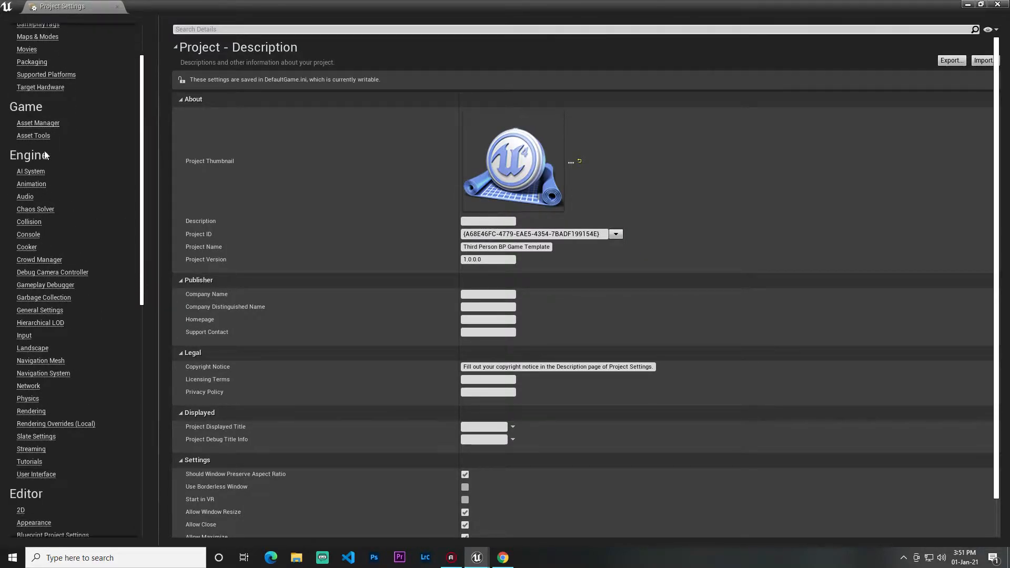
scroll(39, 143, "down", 4)
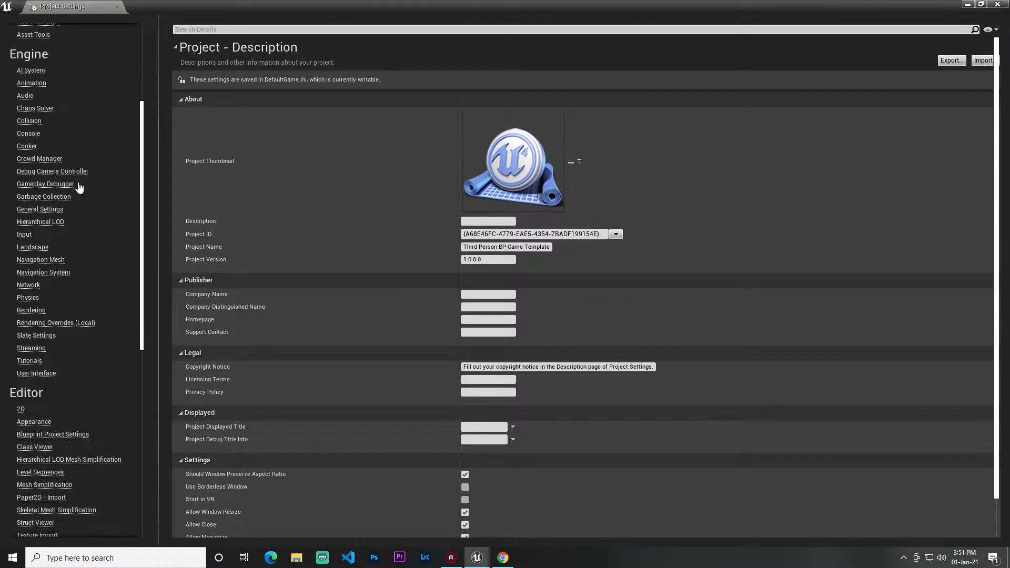
left_click(22, 235)
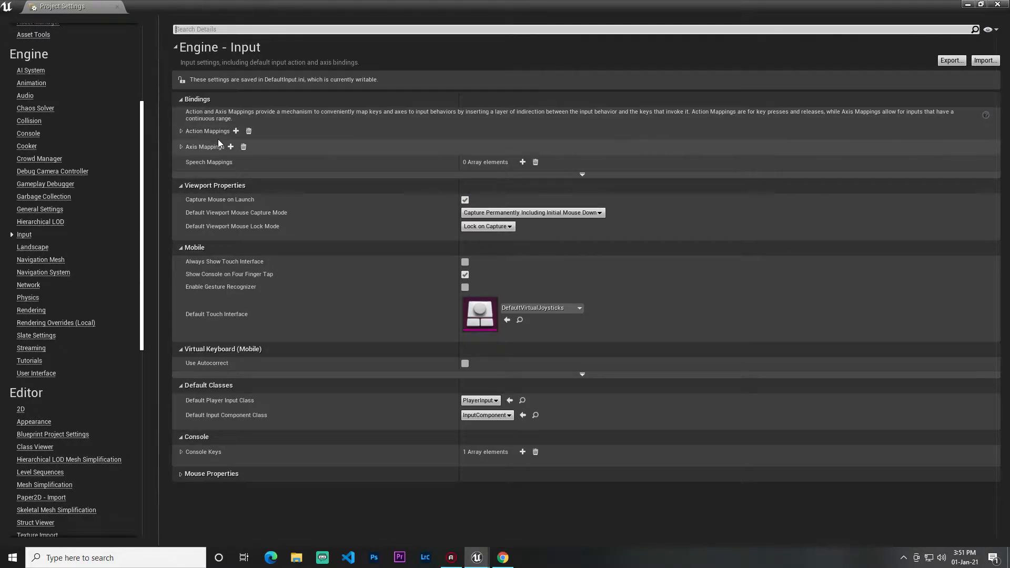
left_click(181, 133)
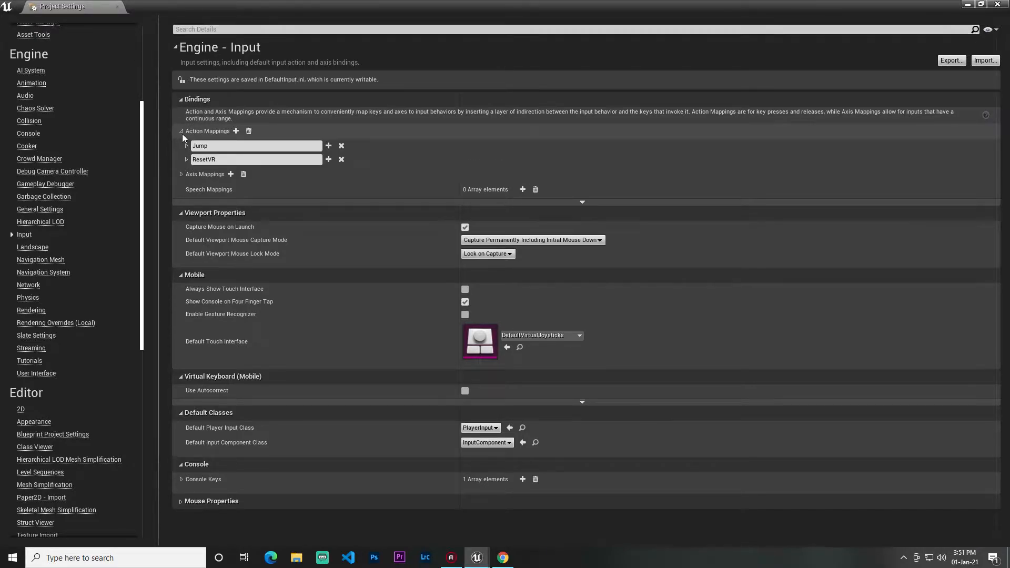
left_click(181, 175)
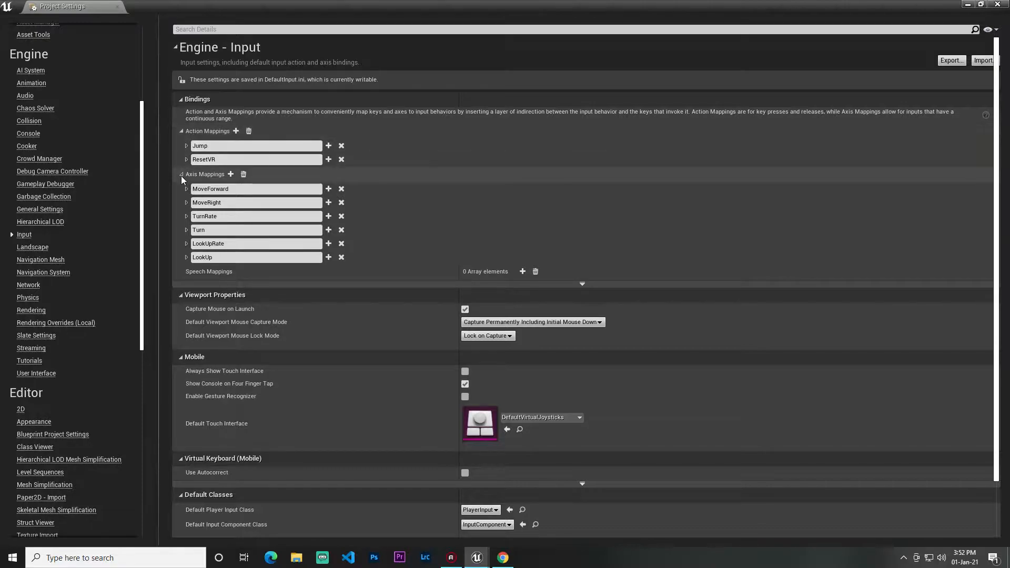
Add a new axis mapping and name it GO1
left_click(230, 174)
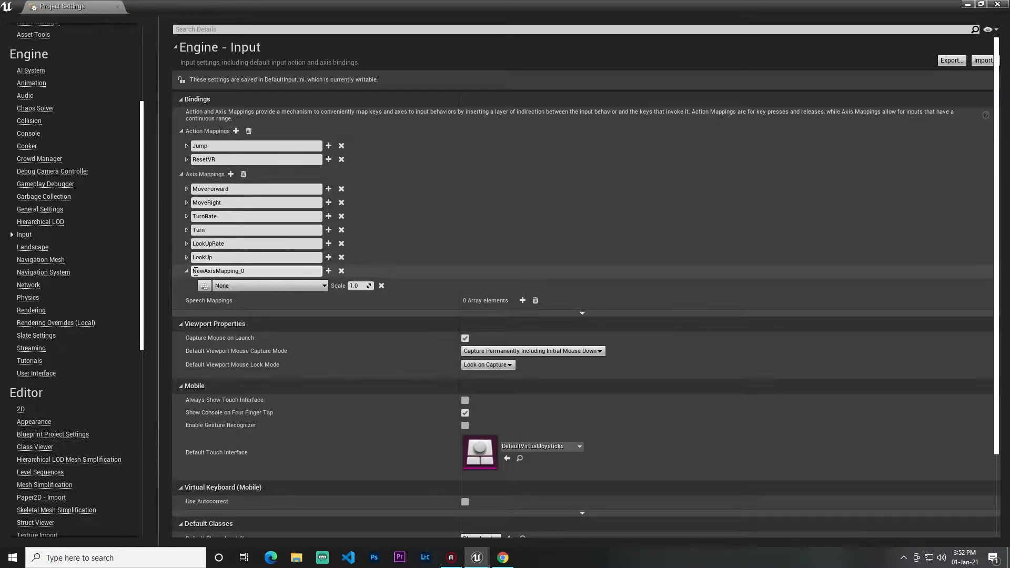
left_click(249, 270)
key("BackSpace")
key("BackSpace")
key("BackSpace")
key("BackSpace")
key("BackSpace")
key("BackSpace")
key("BackSpace")
key("BackSpace")
key("BackSpace")
key("BackSpace")
key("BackSpace")
Assign the keyboard key W to the GO1 axis mapping
left_click(247, 285)
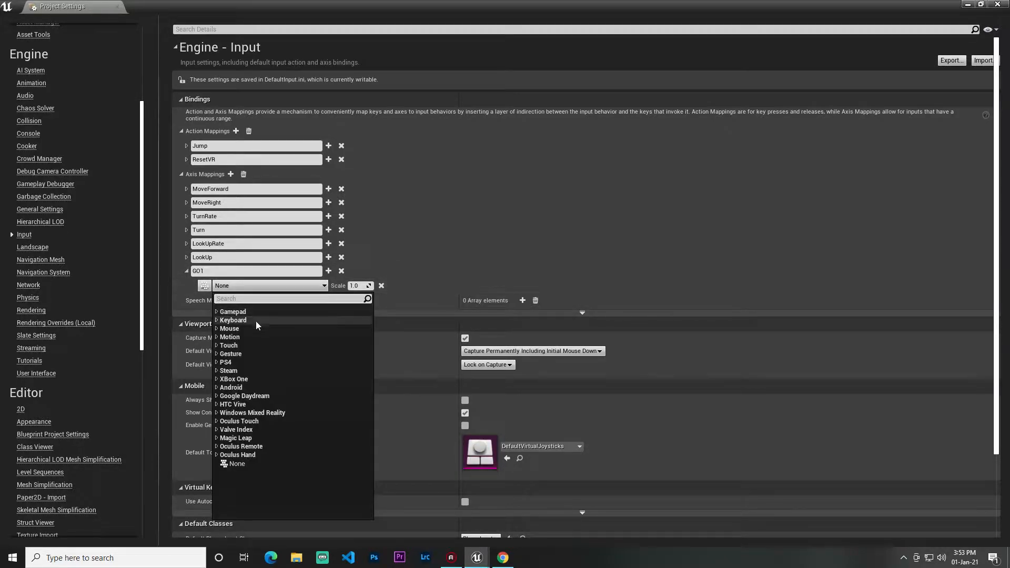
left_click(222, 321)
left_click(221, 322)
scroll(261, 359, "down", 5)
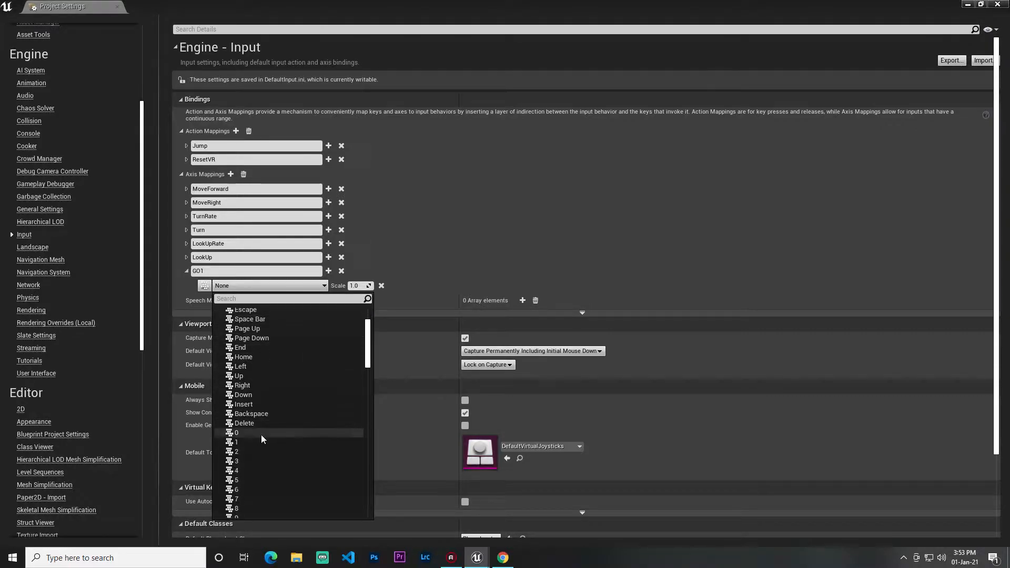
type("w")
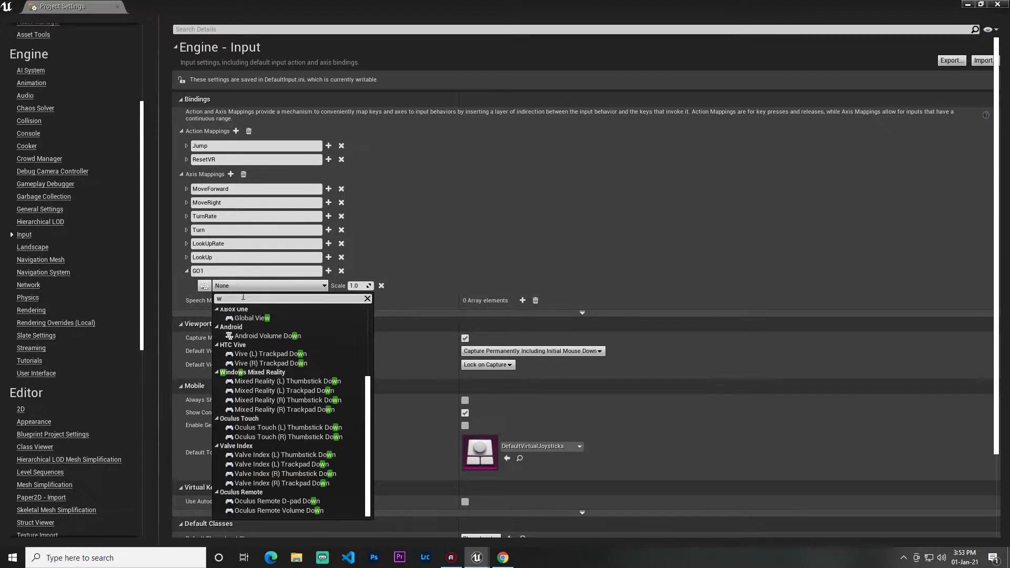
scroll(255, 333, "up", 3)
left_click(255, 333)
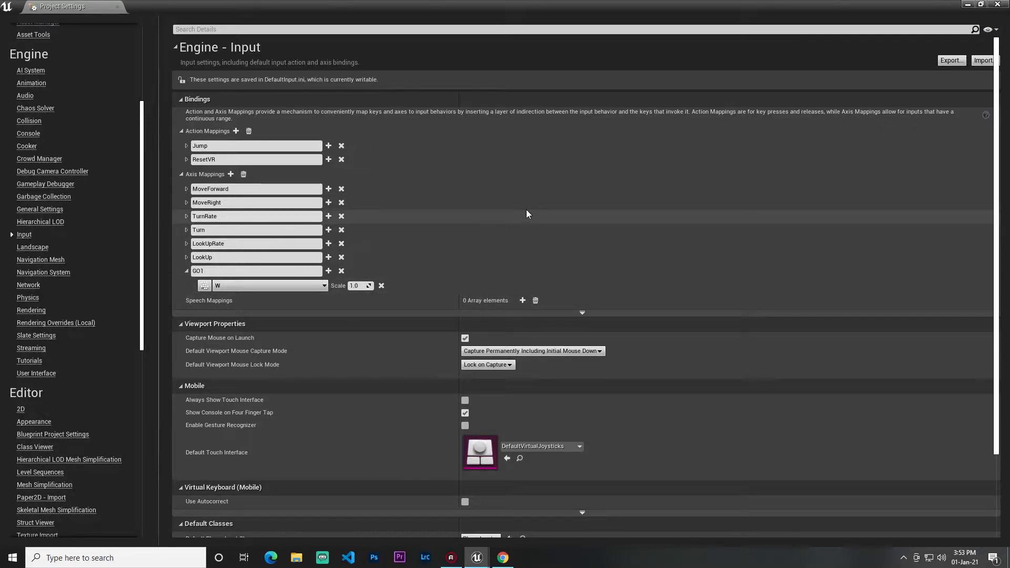
Examine the keys and scale values of the MoveForward axis mapping and compare them with the GO1 mapping
left_click(186, 272)
left_click(186, 272)
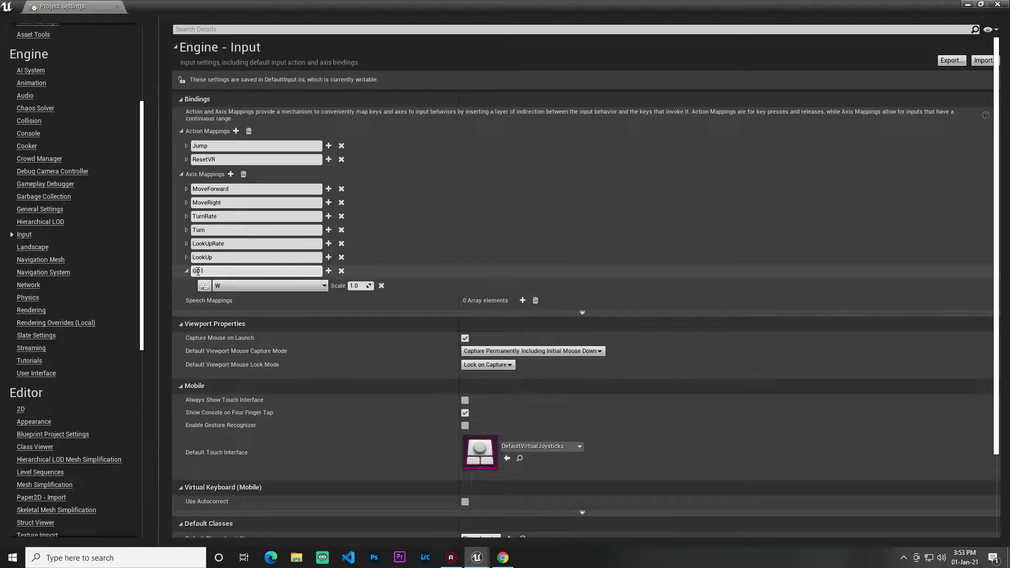
left_click(186, 271)
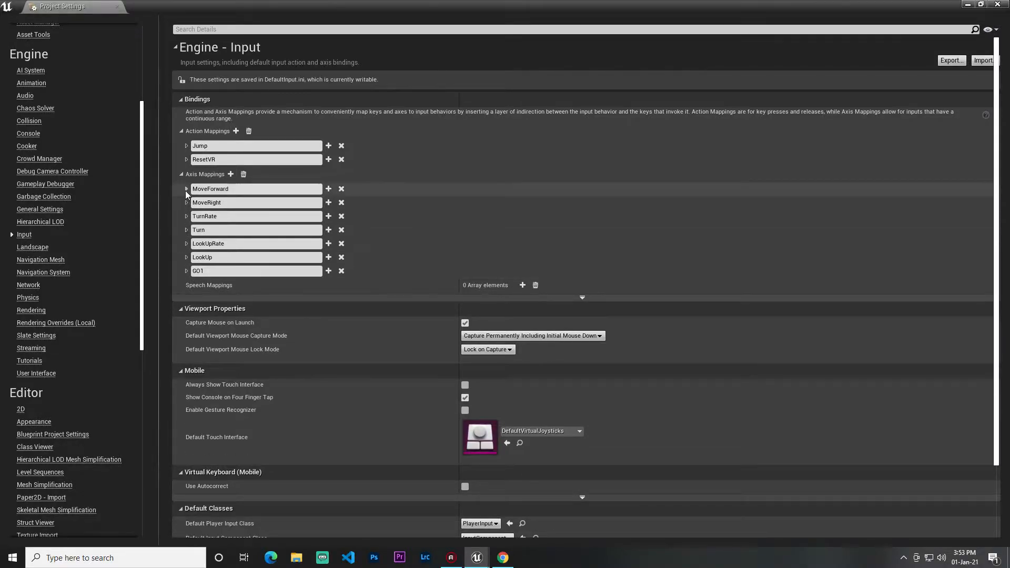
left_click(186, 189)
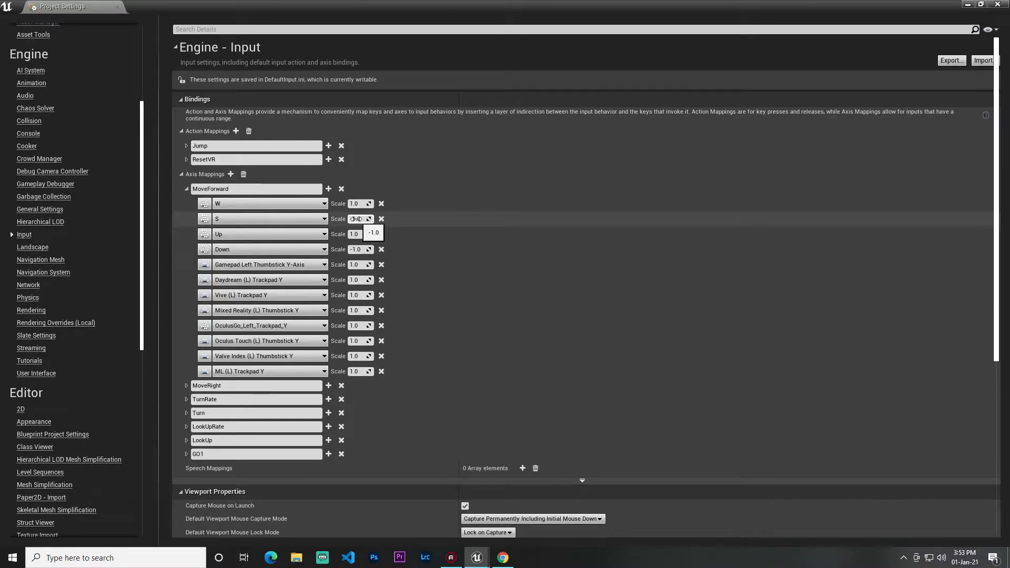
left_click(182, 174)
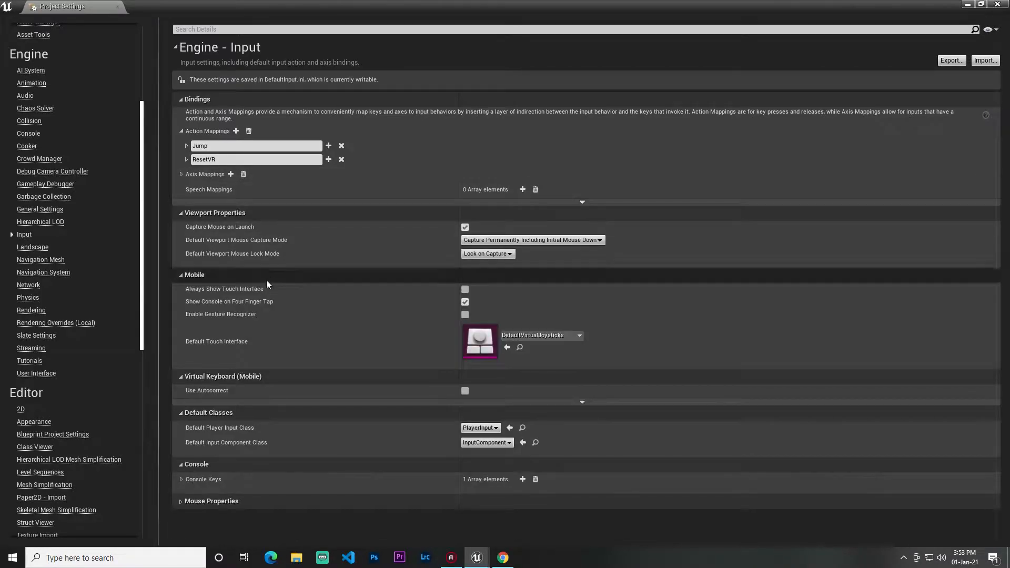
left_click(198, 178)
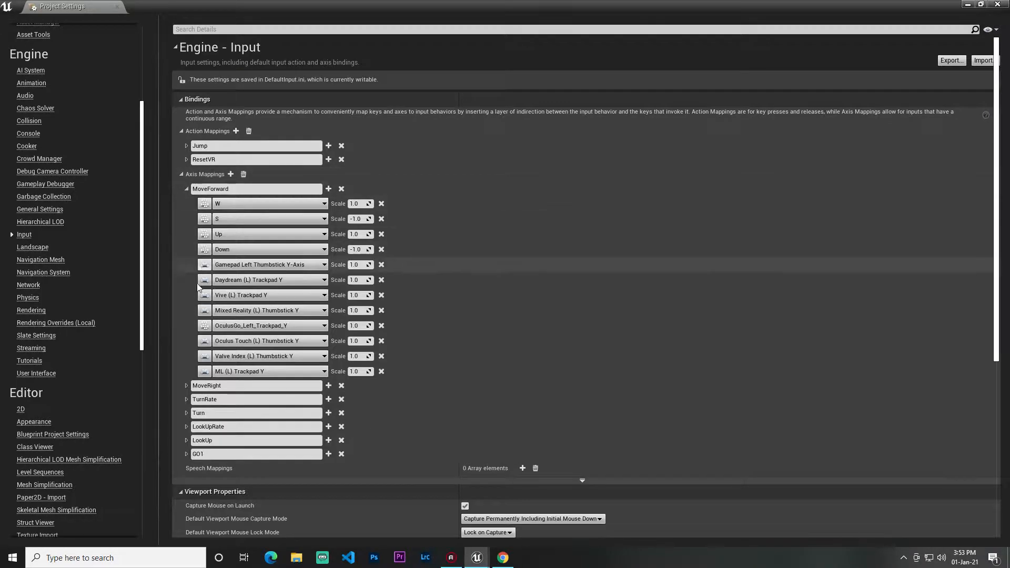
left_click(187, 189)
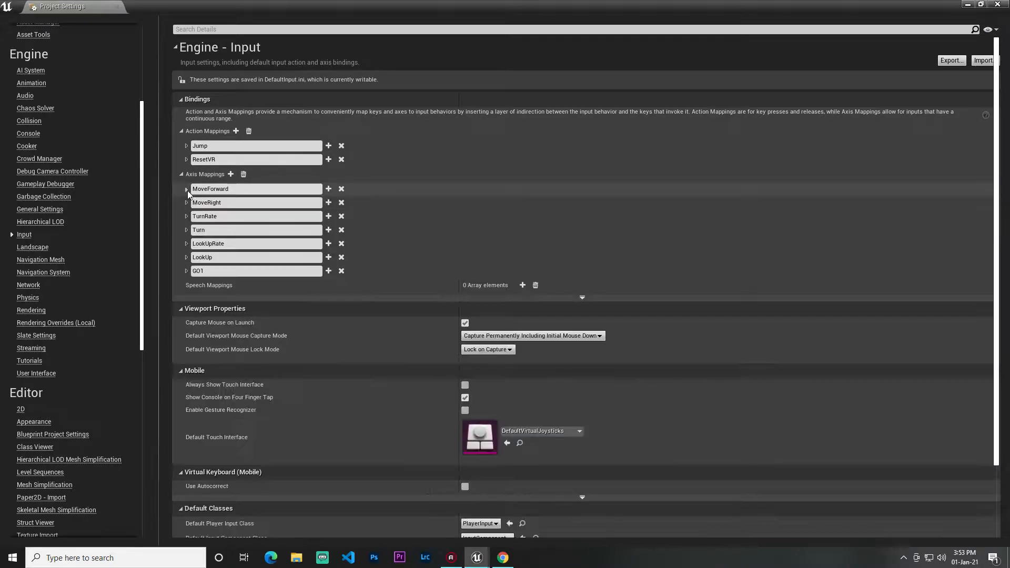
left_click(187, 271)
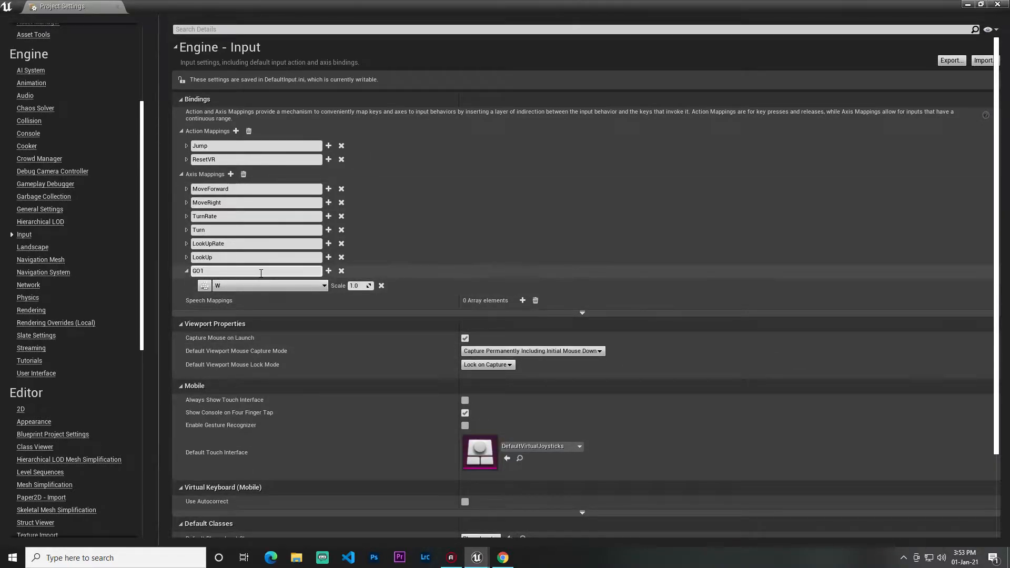
left_click(187, 272)
Open the ThirdPersonCharacter blueprint and add an InputAxis GO1 event to its Event Graph
left_click(968, 5)
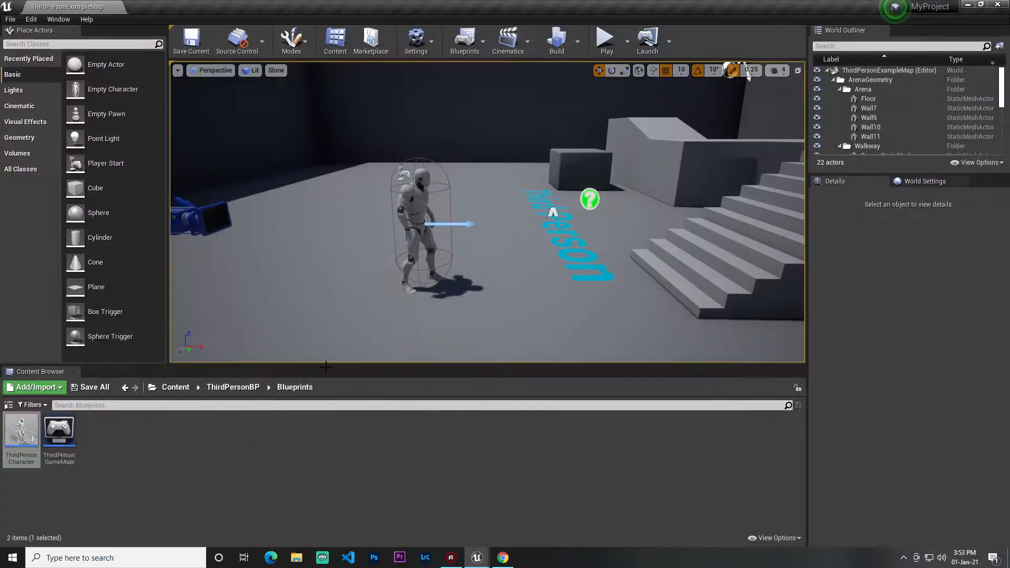
double_click(21, 430)
scroll(322, 424, "down", 4)
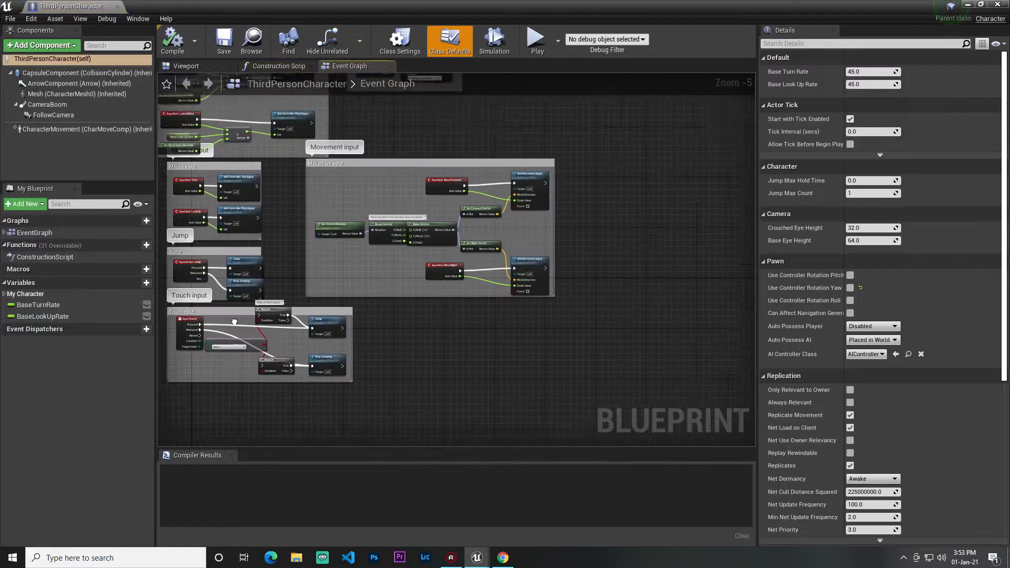
scroll(326, 369, "up", 4)
right_click(354, 216)
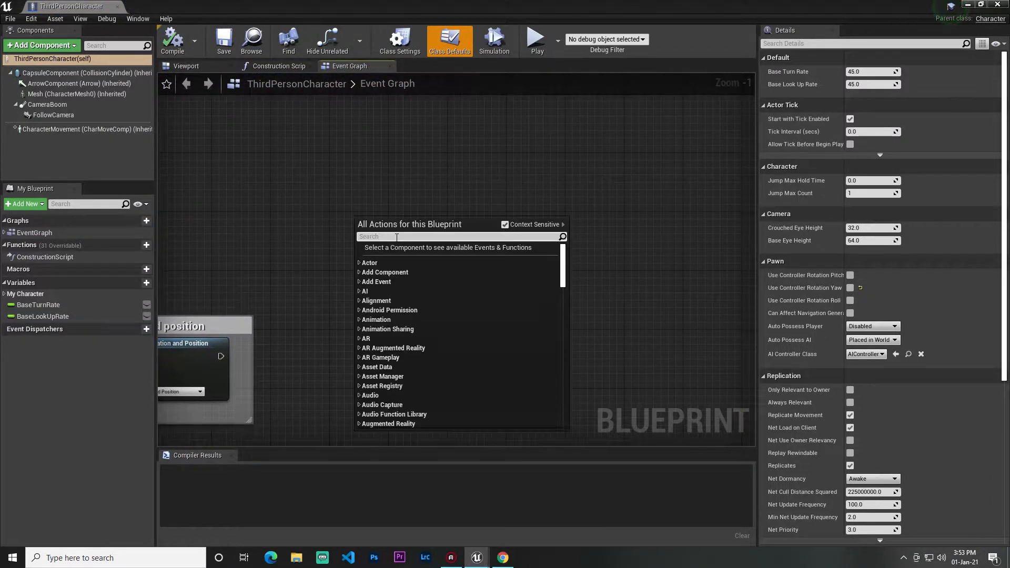
type("go1")
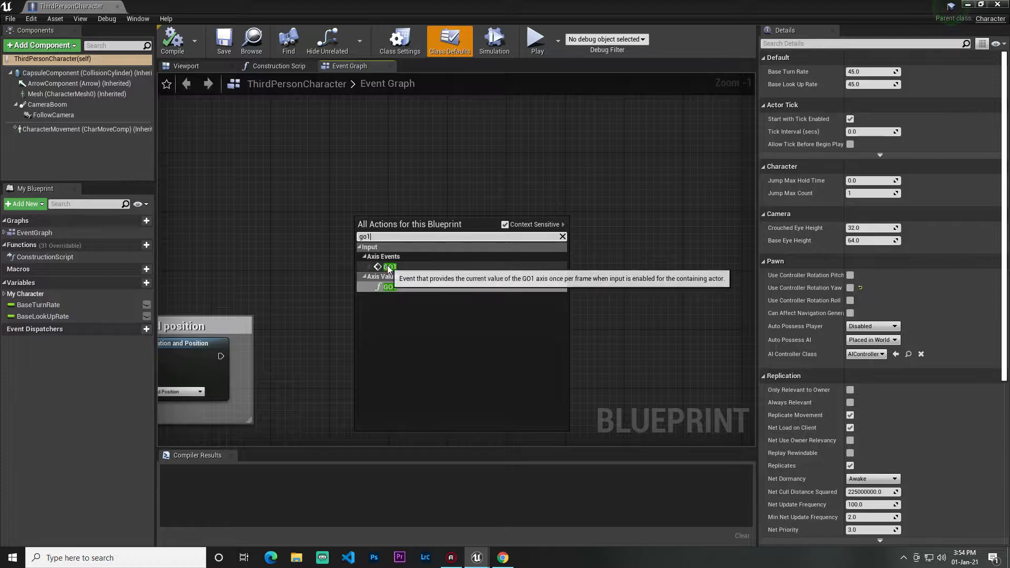
left_click(378, 265)
scroll(368, 263, "up", 1)
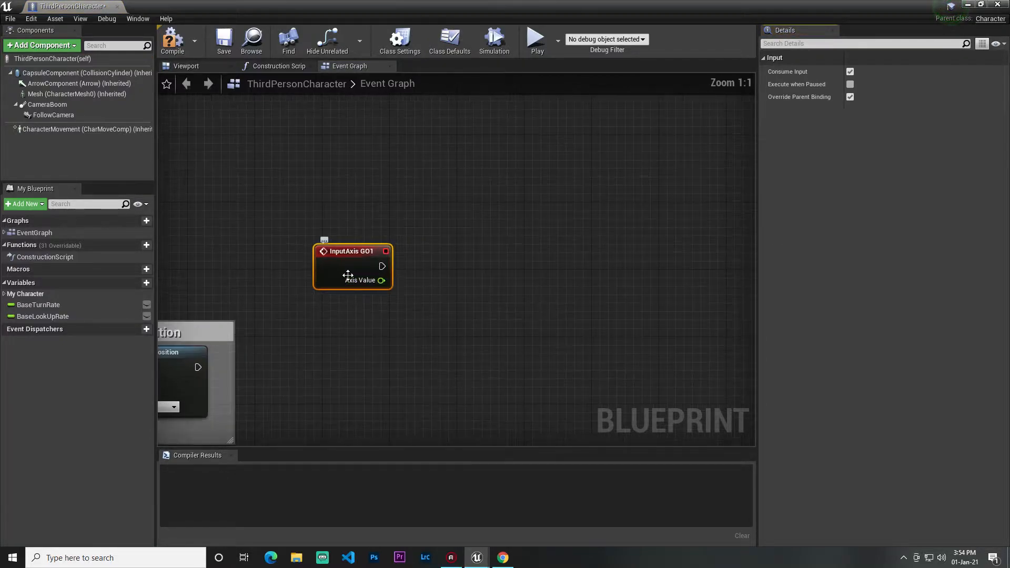
Move the InputAxis GO1 node just above the InputAxis MoveForward node in the Movement input group
right_click_drag(287, 305, 481, 250)
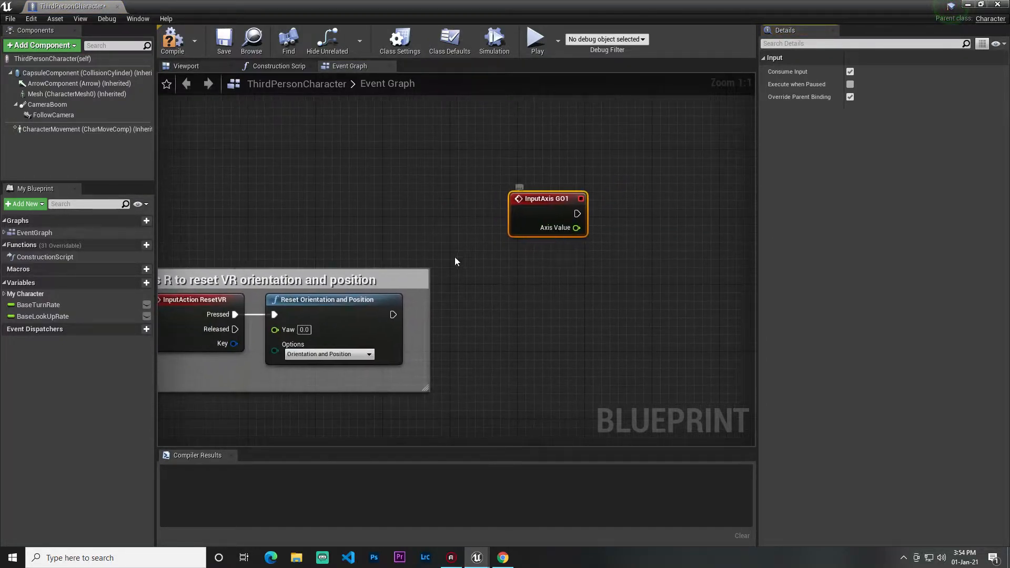
right_click_drag(224, 337, 493, 217)
right_click_drag(297, 311, 480, 237)
scroll(502, 214, "down", 4)
right_click_drag(637, 305, 384, 216)
scroll(384, 216, "up", 3)
right_click_drag(528, 184, 337, 369)
right_click_drag(402, 203, 378, 404)
left_click_drag(285, 304, 271, 432)
right_click_drag(376, 337, 463, 24)
left_click_drag(370, 124, 282, 279)
right_click_drag(305, 280, 389, 186)
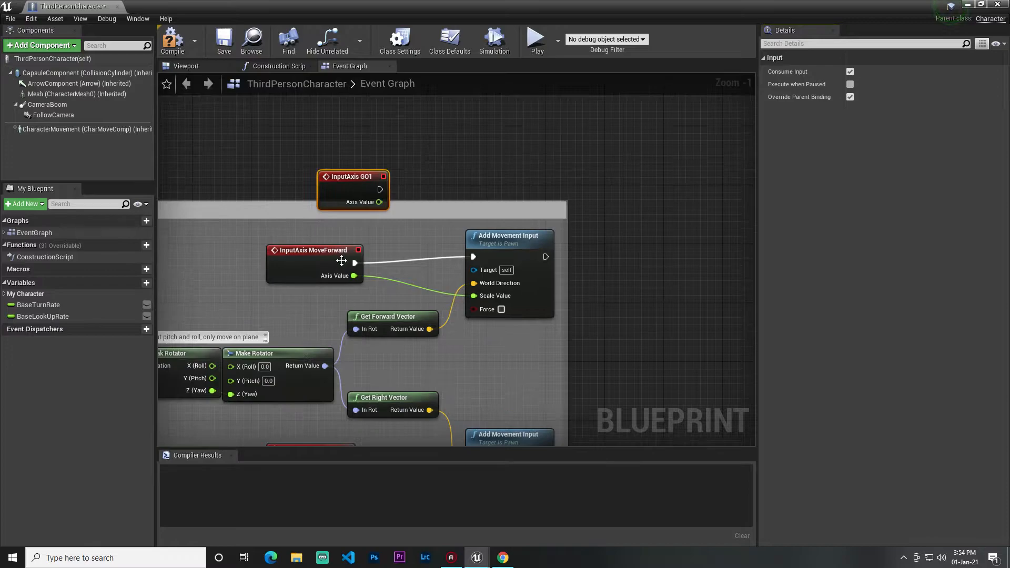
Break the InputAxis MoveForward node's execution and Axis Value links to Add Movement Input and move the node aside
right_click(354, 263)
left_click(383, 291)
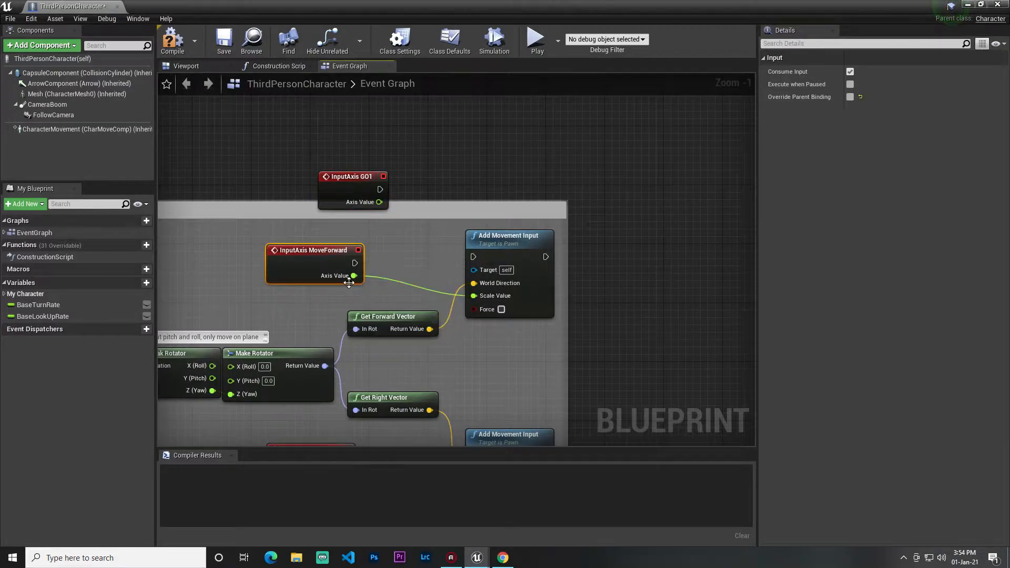
right_click(353, 275)
left_click(368, 293)
left_click_drag(327, 266, 223, 230)
Position the InputAxis GO1 node before the upper Add Movement Input and link its execution and Axis Value to that node's execution and Scale Value
left_click_drag(349, 192, 468, 259)
left_click_drag(350, 275, 480, 291)
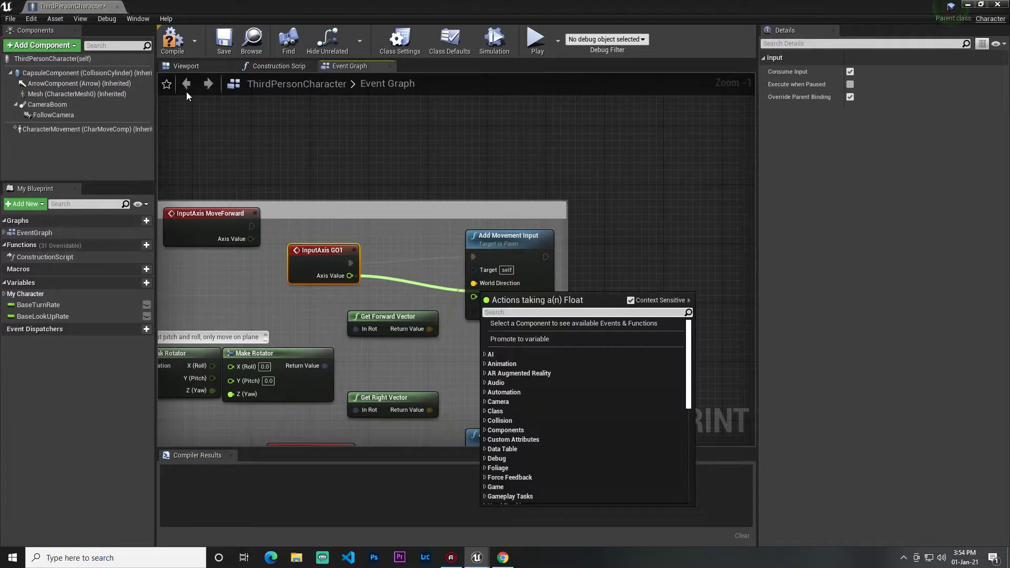
left_click(319, 208)
left_click_drag(350, 276, 499, 302)
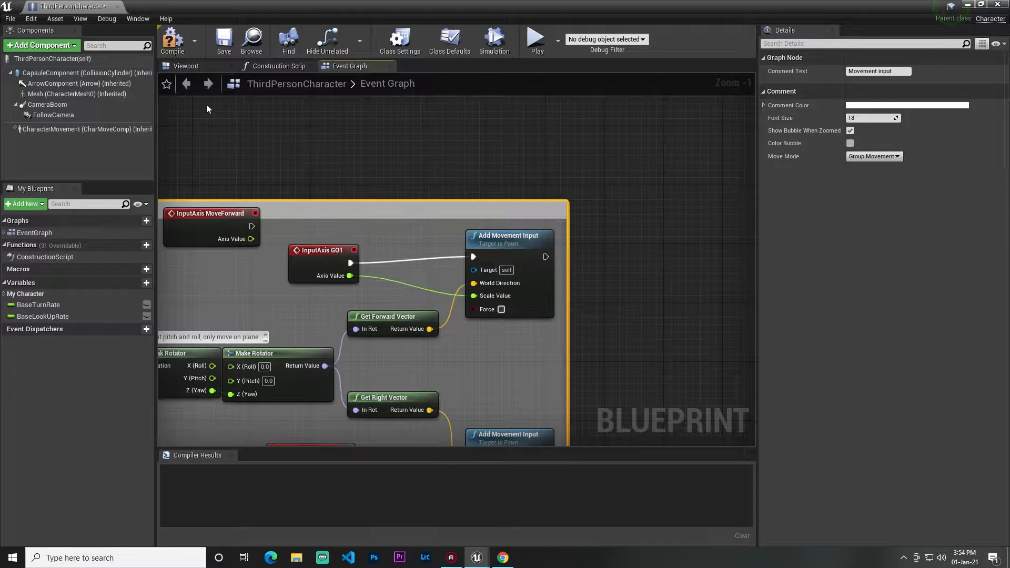
Compile the character blueprint and play the level to test forward movement with W and jumping
left_click(192, 46)
left_click(967, 5)
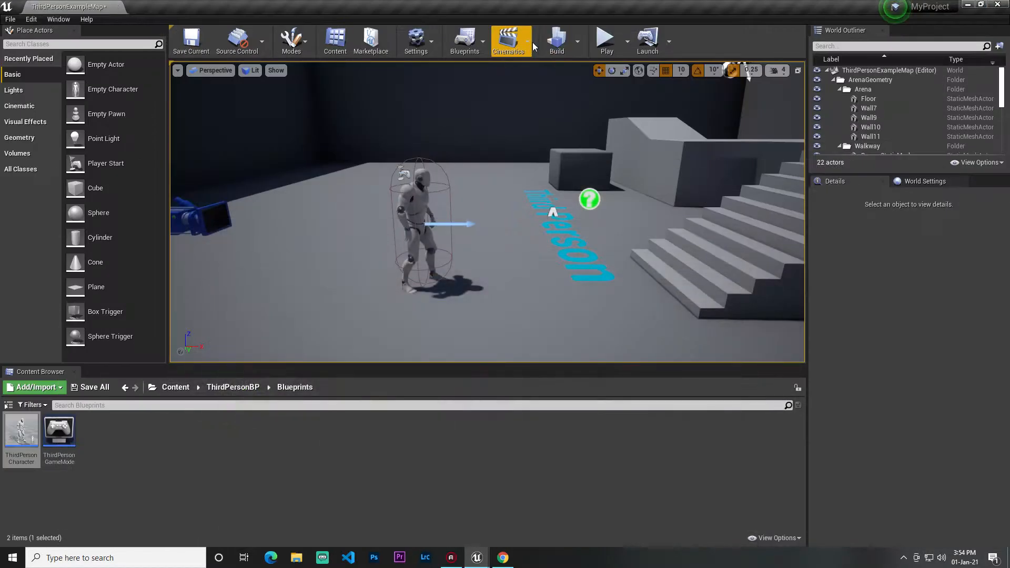
left_click(606, 39)
key("w")
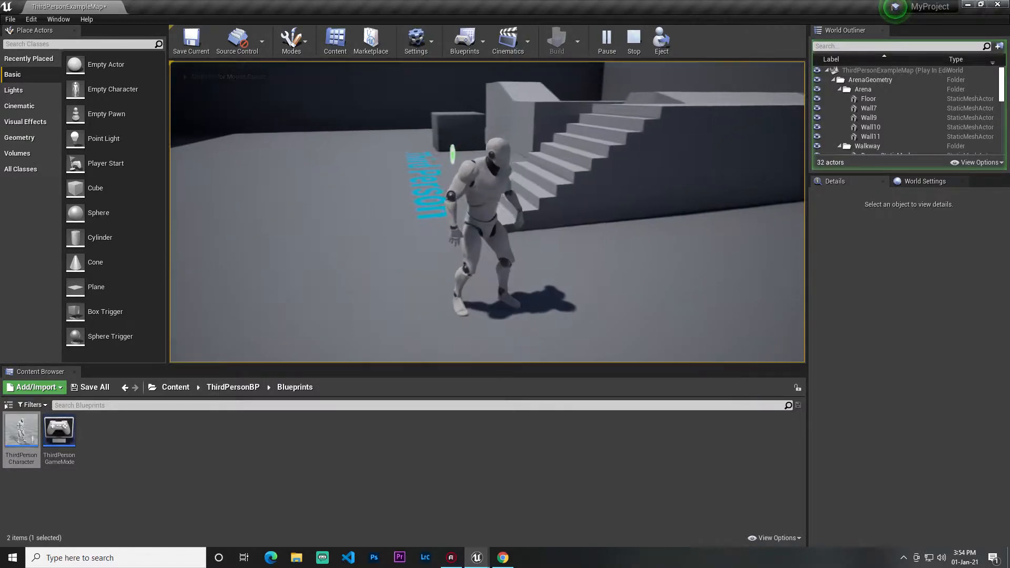
key("space")
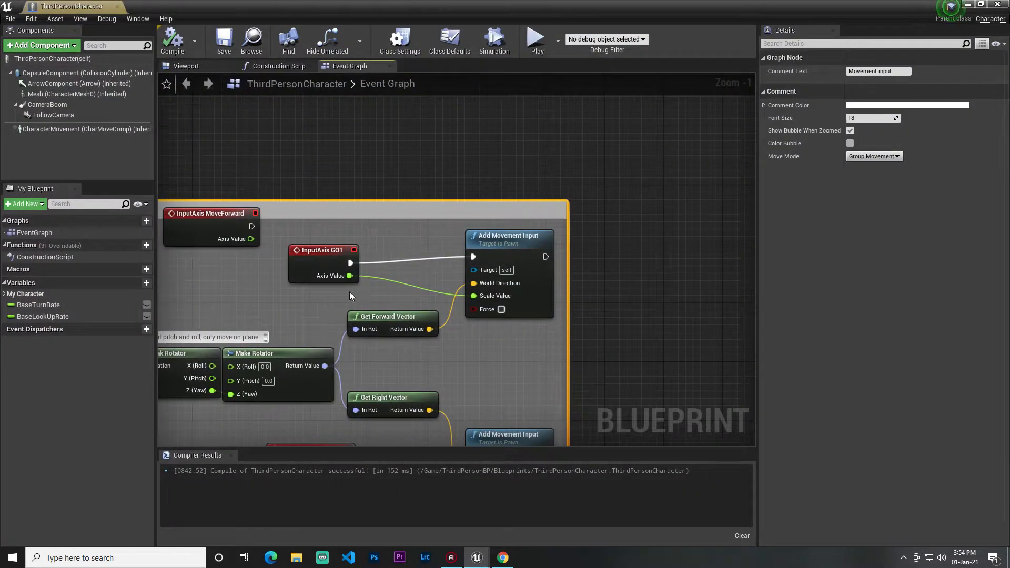
Delete the InputAxis GO1 node and move the InputAxis MoveForward node back in front of the upper Add Movement Input
right_click_drag(351, 296, 398, 241)
right_click(387, 206)
left_click(414, 235)
left_click_drag(265, 156, 361, 191)
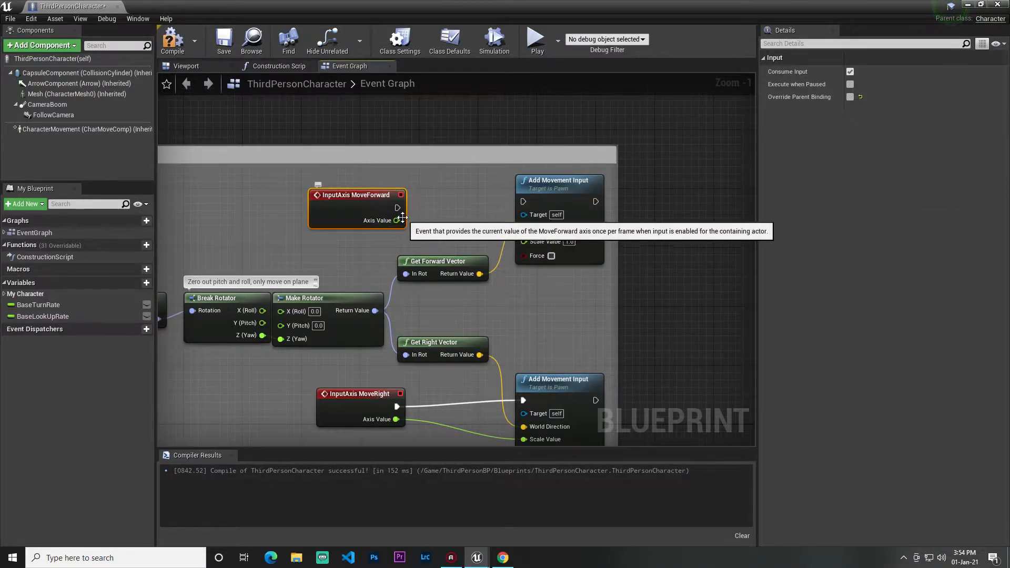
scroll(397, 207, "up", 1)
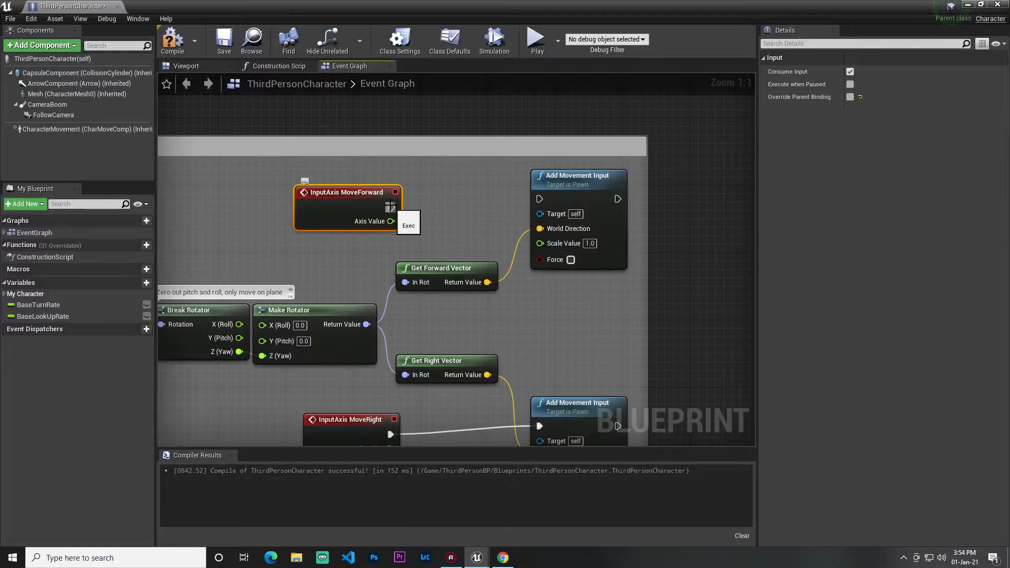
Link InputAxis MoveForward's execution and Axis Value to the upper Add Movement Input's execution and Scale Value, and nudge the event node farther away
left_click_drag(390, 206, 512, 230)
left_click_drag(389, 206, 541, 202)
right_click_drag(438, 216, 426, 167)
left_click_drag(379, 171, 528, 193)
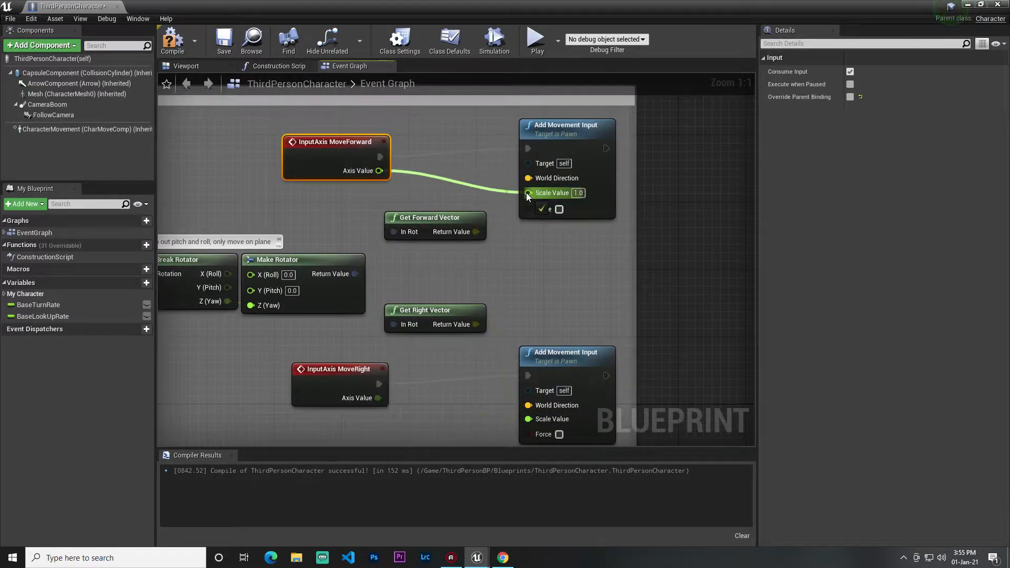
left_click_drag(357, 158, 332, 158)
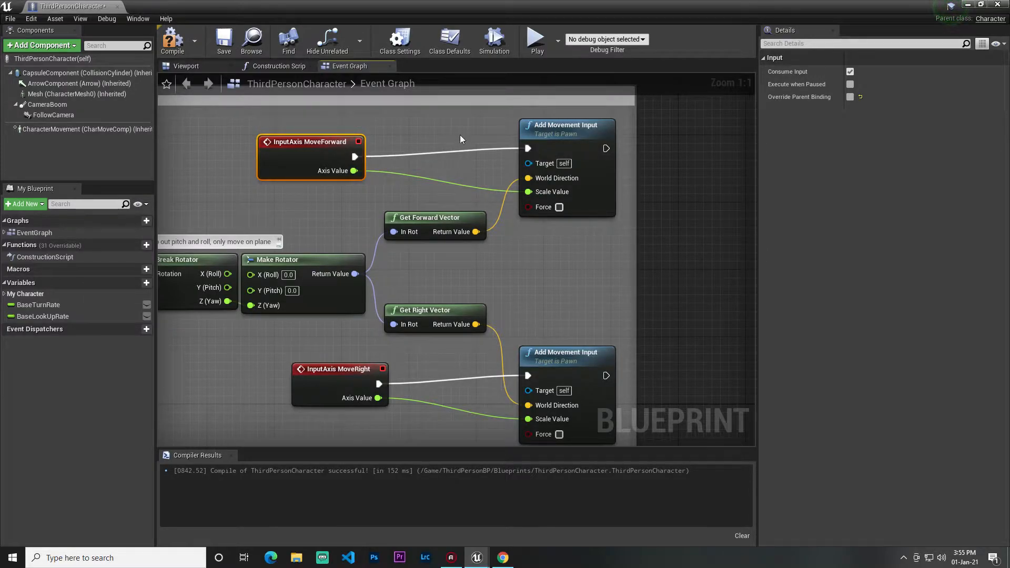
Break the specific execution link from the upper Add Movement Input to InputAxis MoveForward
right_click(528, 149)
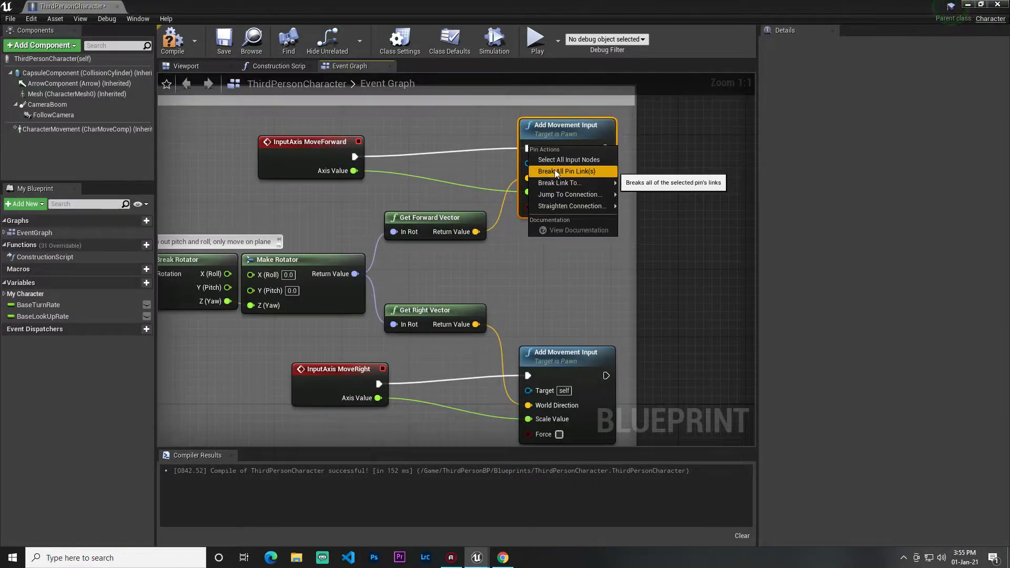
mouse_move(567, 183)
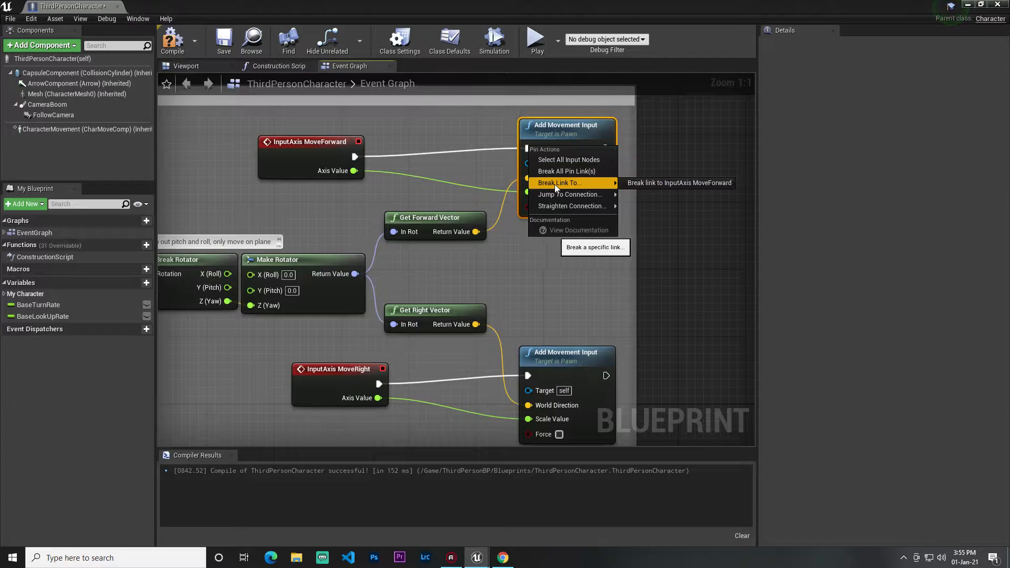
left_click(645, 183)
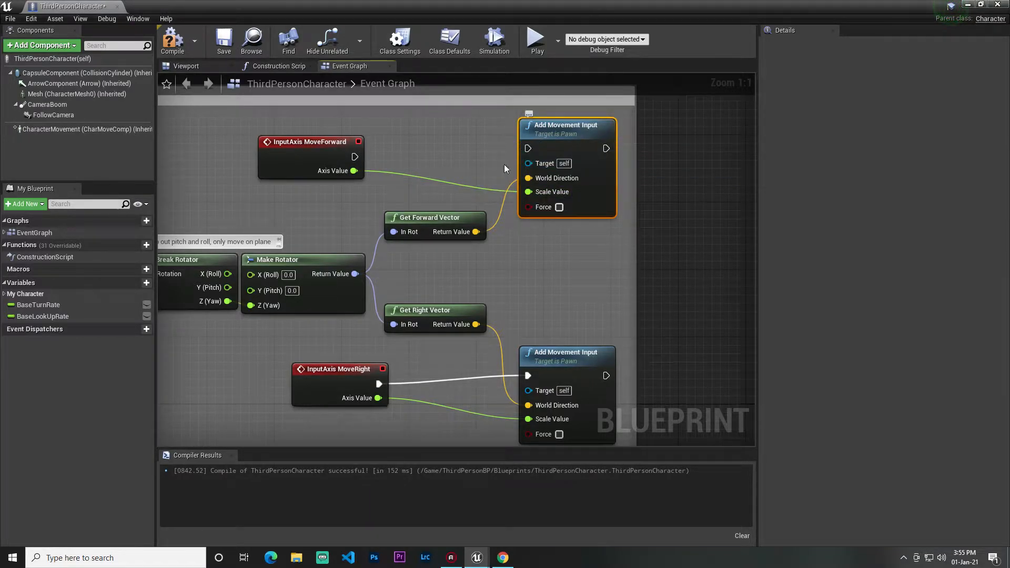
Link the execution of both InputAxis MoveForward and InputAxis MoveRight to the upper Add Movement Input, and break all links on that pin
right_click_drag(356, 154, 384, 168)
left_click_drag(410, 399, 384, 171)
right_click(558, 163)
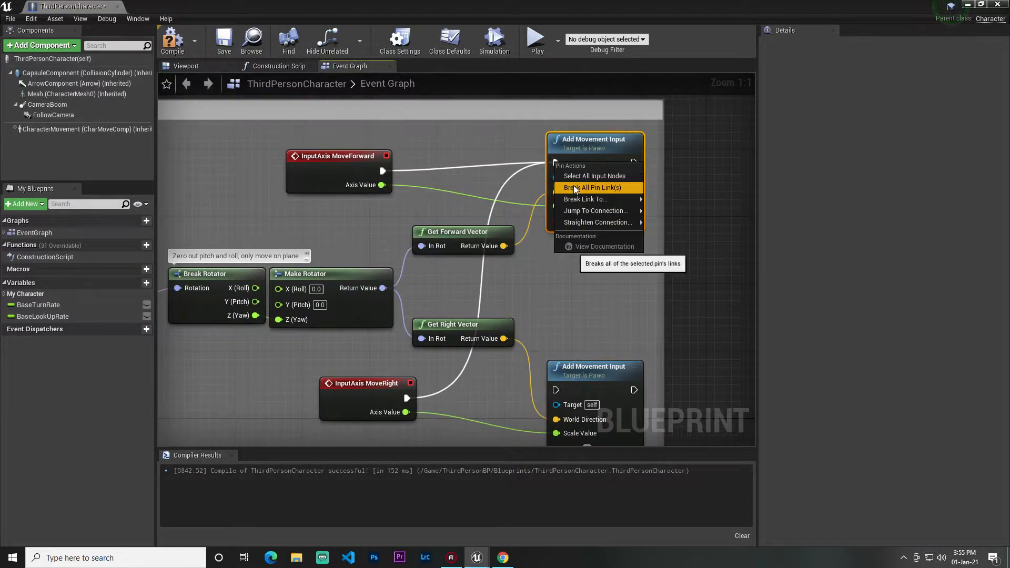
mouse_move(579, 199)
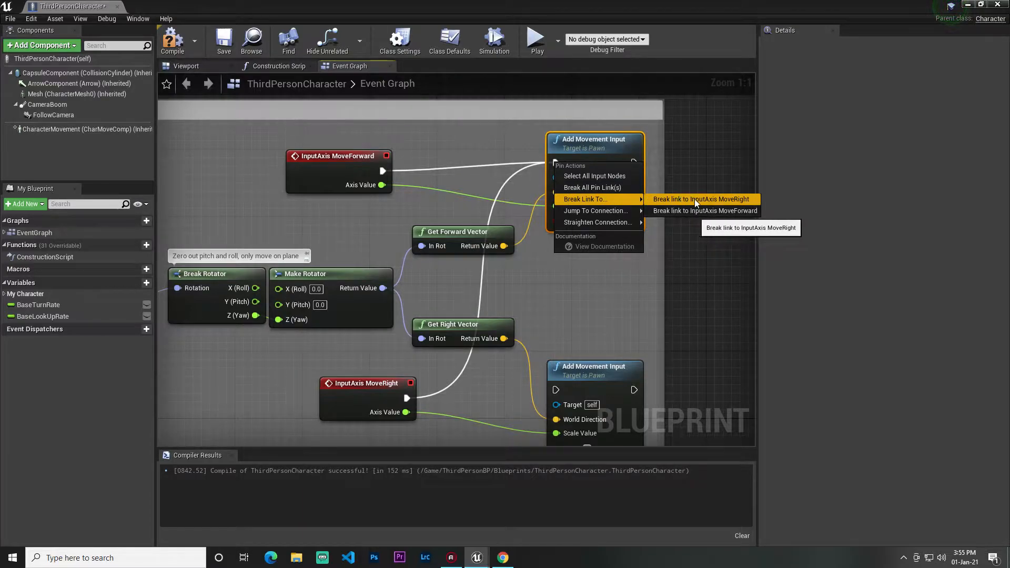
left_click(586, 188)
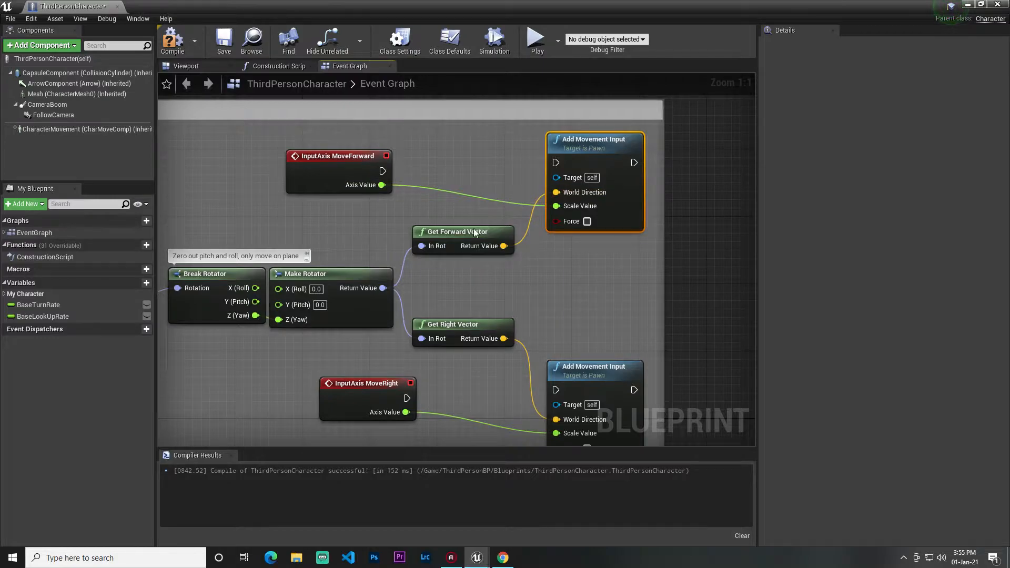
Reconnect the execution pins of InputAxis MoveForward and InputAxis MoveRight to their own Add Movement Input nodes
left_click_drag(382, 171, 562, 166)
left_click_drag(556, 389, 408, 400)
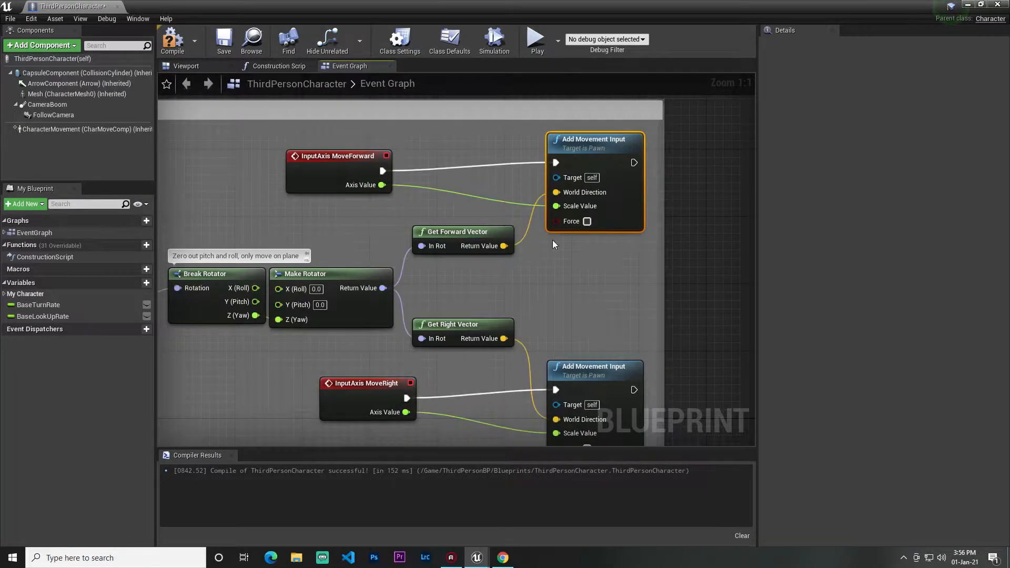
Select all input nodes of the upper Add Movement Input's execution pin, clear the selection, and move InputAxis MoveForward farther from Add Movement Input
right_click(555, 163)
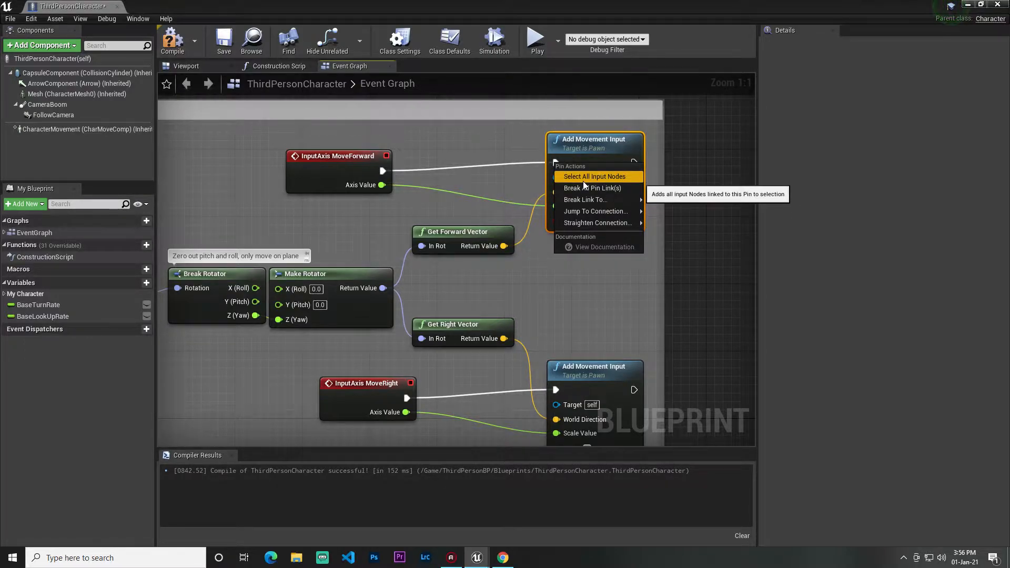
left_click(594, 177)
right_click_drag(440, 171, 400, 191)
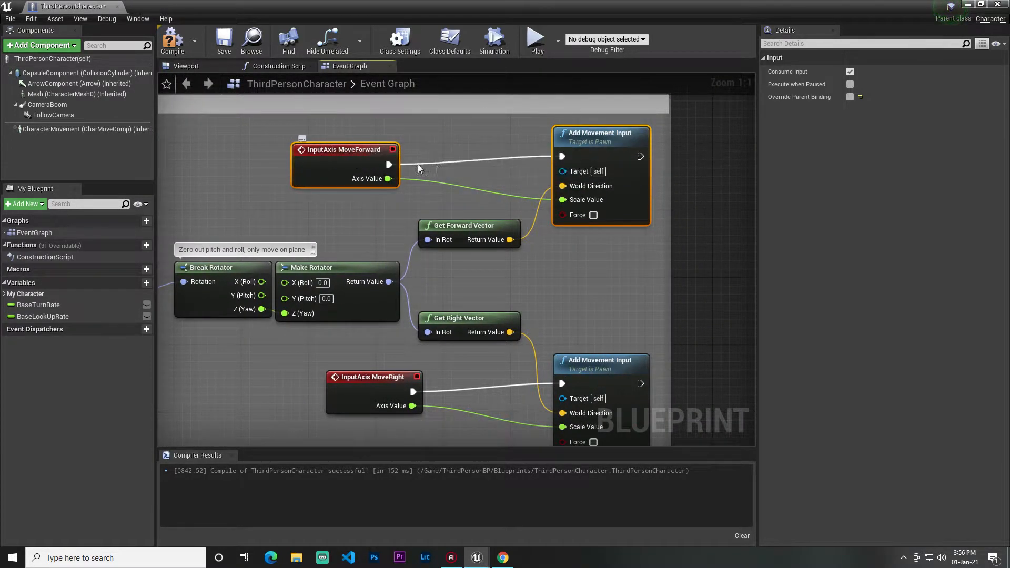
scroll(453, 194, "down", 1)
left_click(511, 177)
right_click(700, 191)
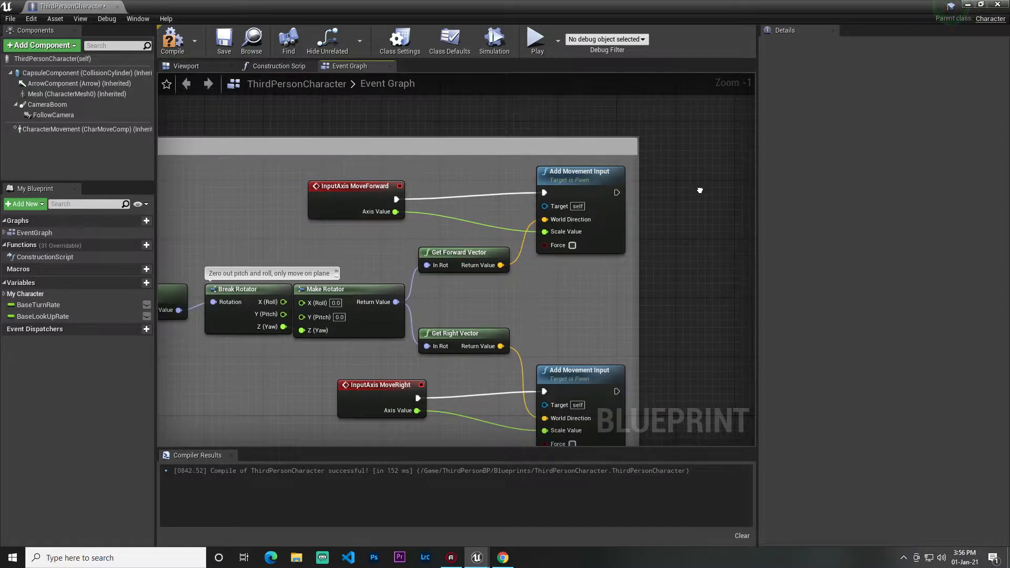
left_click(440, 167)
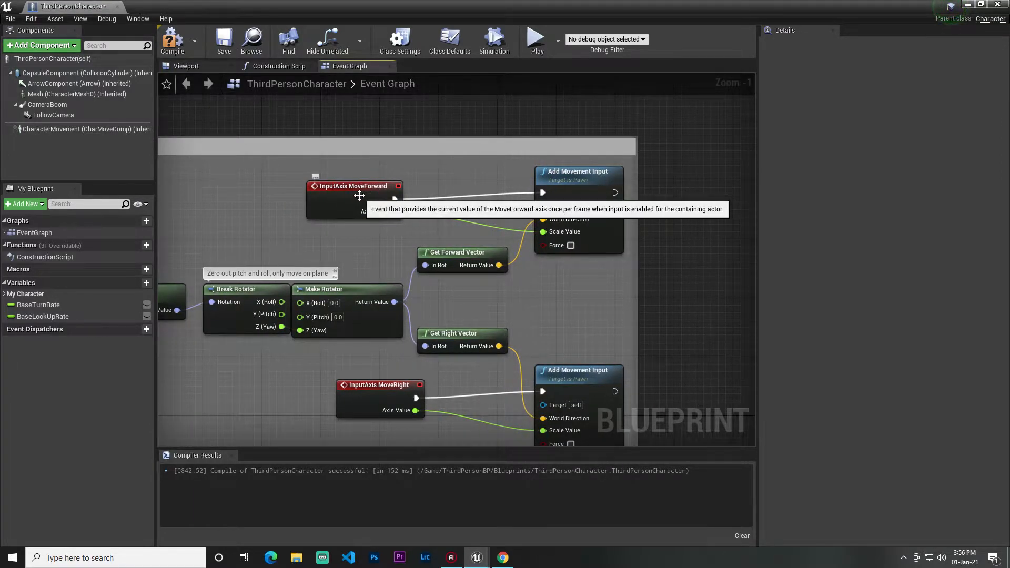
left_click_drag(325, 190, 294, 189)
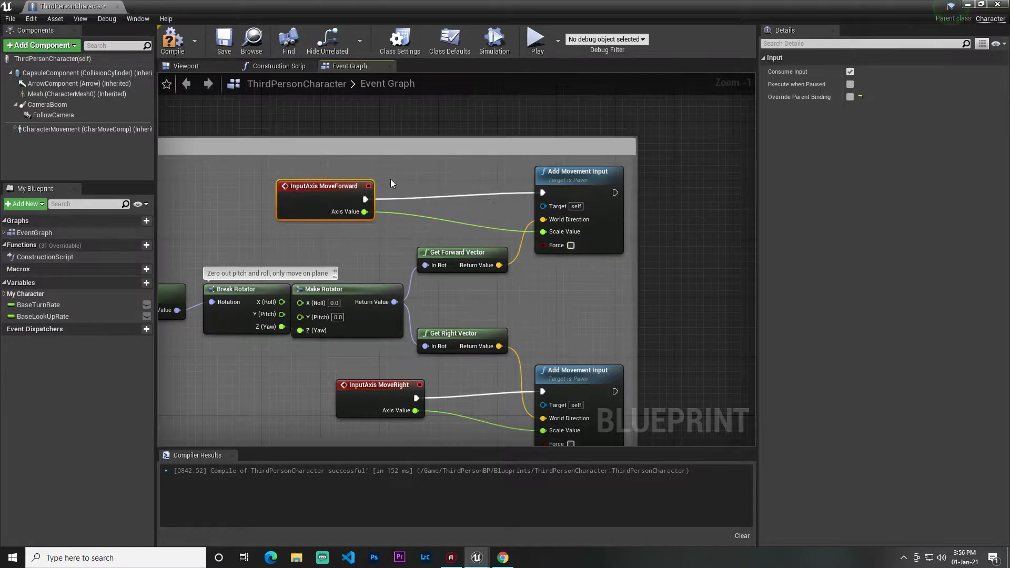
Select all the nodes inside the Movement input group and copy them
scroll(335, 205, "down", 3)
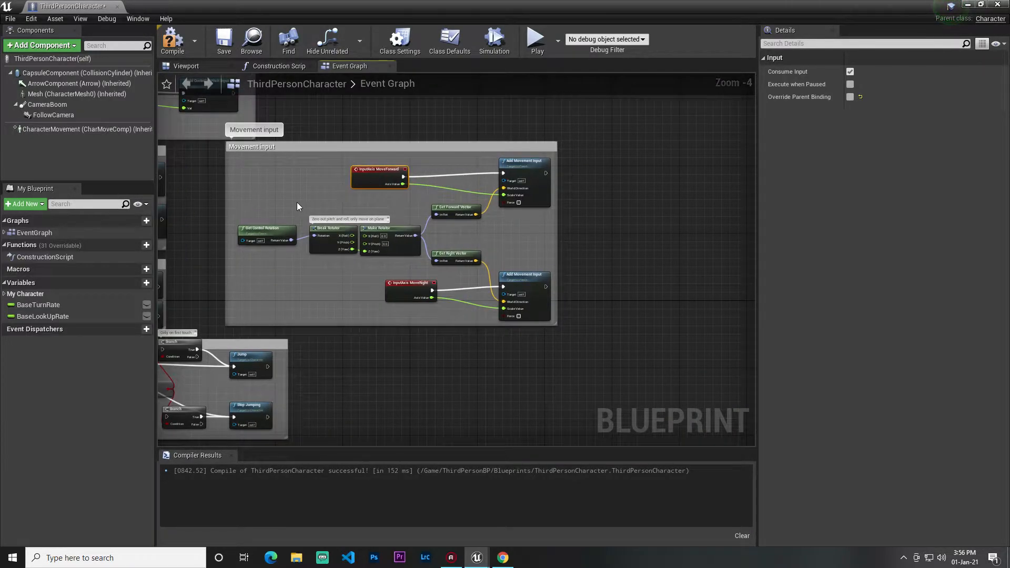
scroll(297, 203, "up", 4)
right_click_drag(493, 233, 399, 196)
right_click_drag(481, 211, 317, 246)
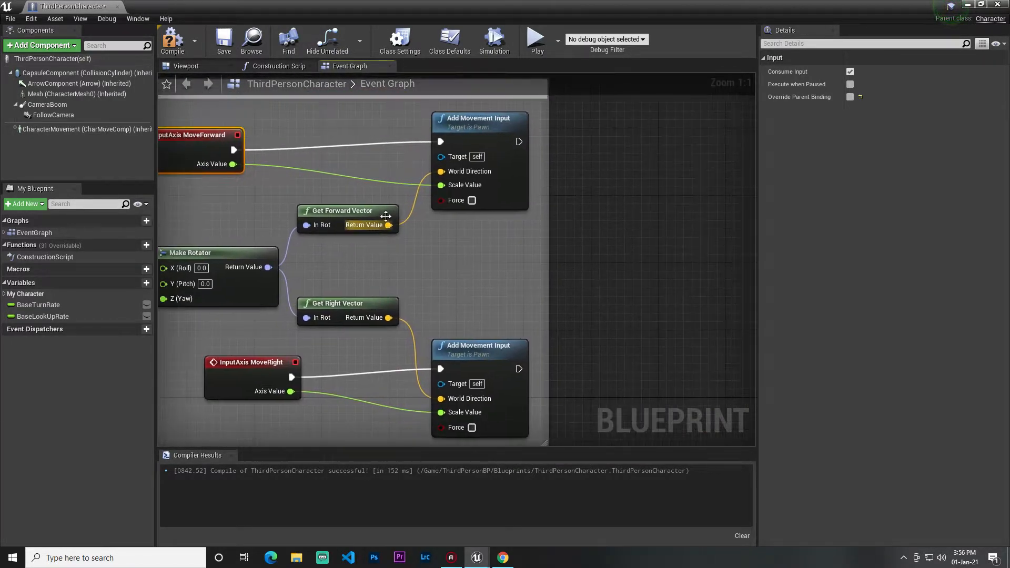
scroll(384, 225, "down", 4)
scroll(379, 192, "up", 1)
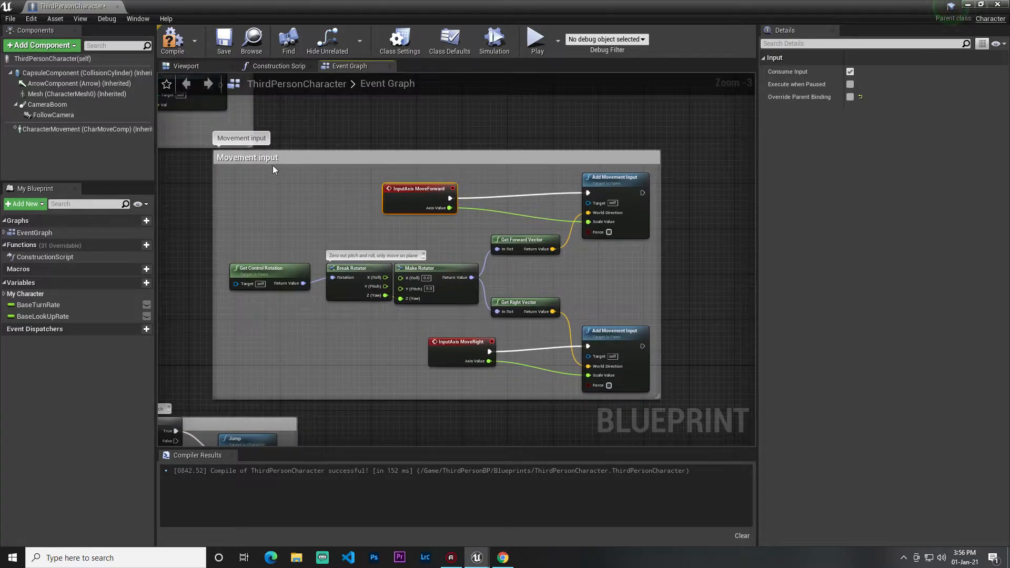
right_click_drag(464, 144, 451, 150)
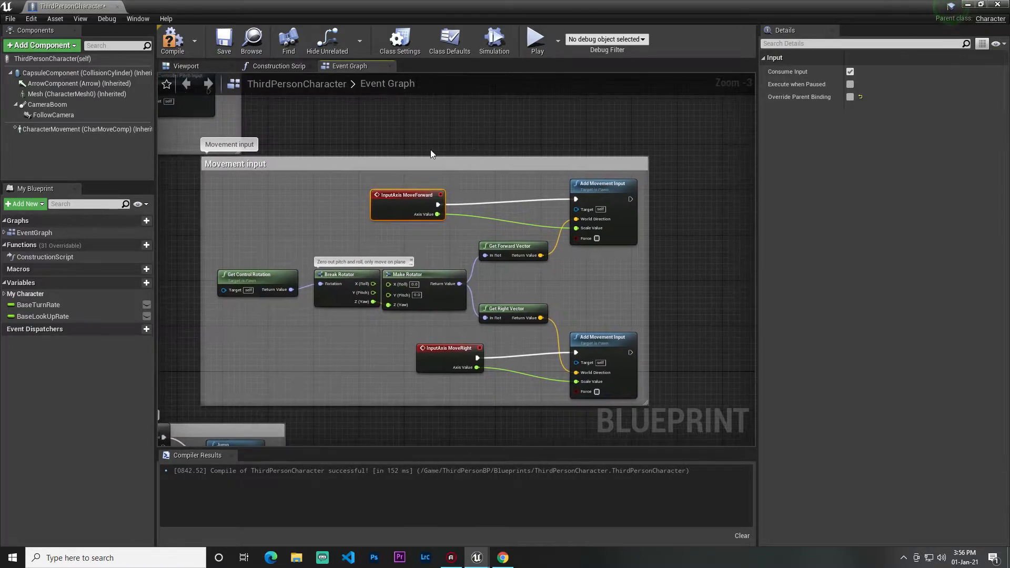
left_click_drag(228, 188, 351, 224)
left_click_drag(421, 217, 643, 384)
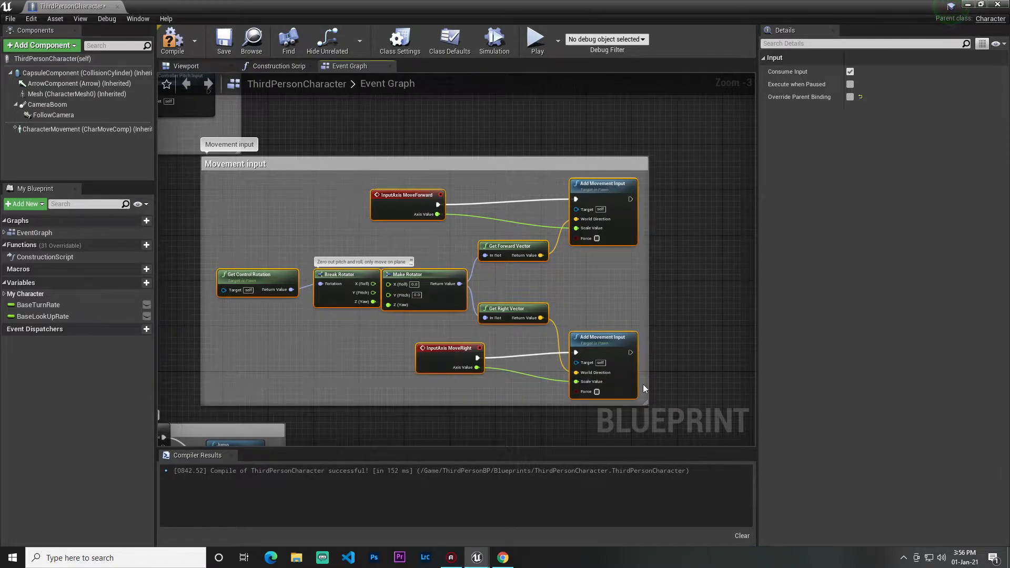
scroll(347, 278, "up", 3)
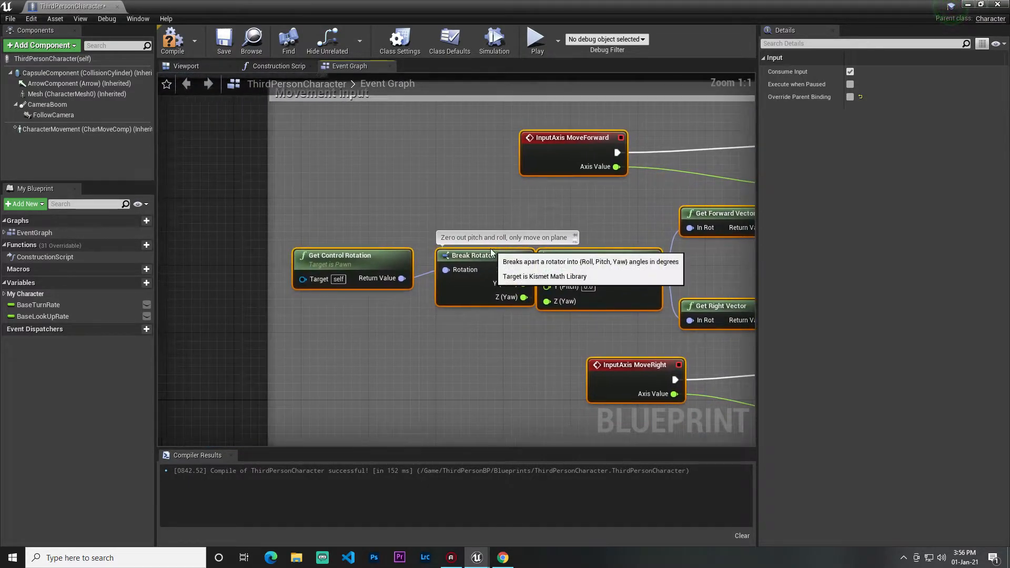
right_click_drag(492, 247, 372, 261)
right_click_drag(376, 185, 455, 169)
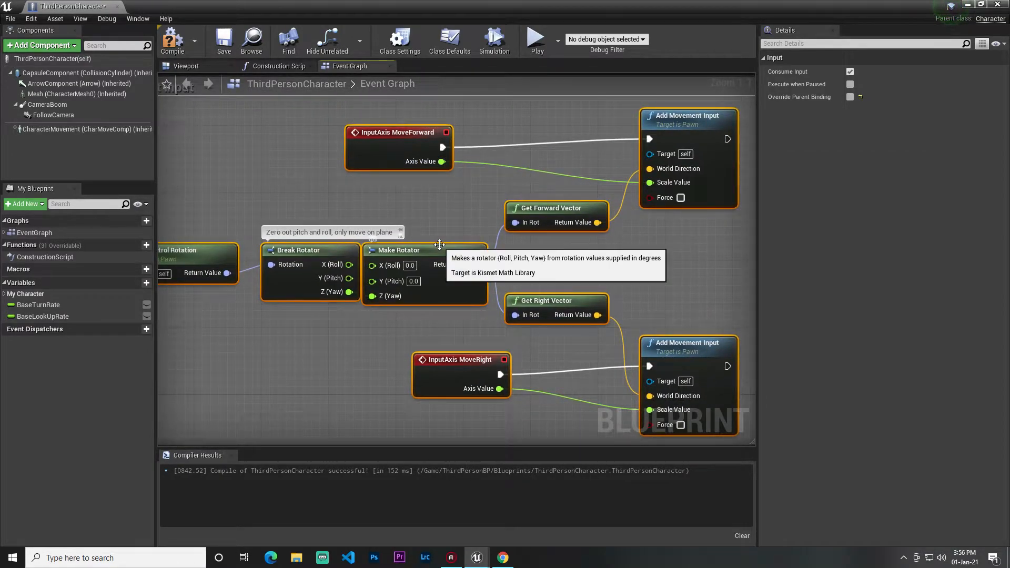
right_click(424, 249)
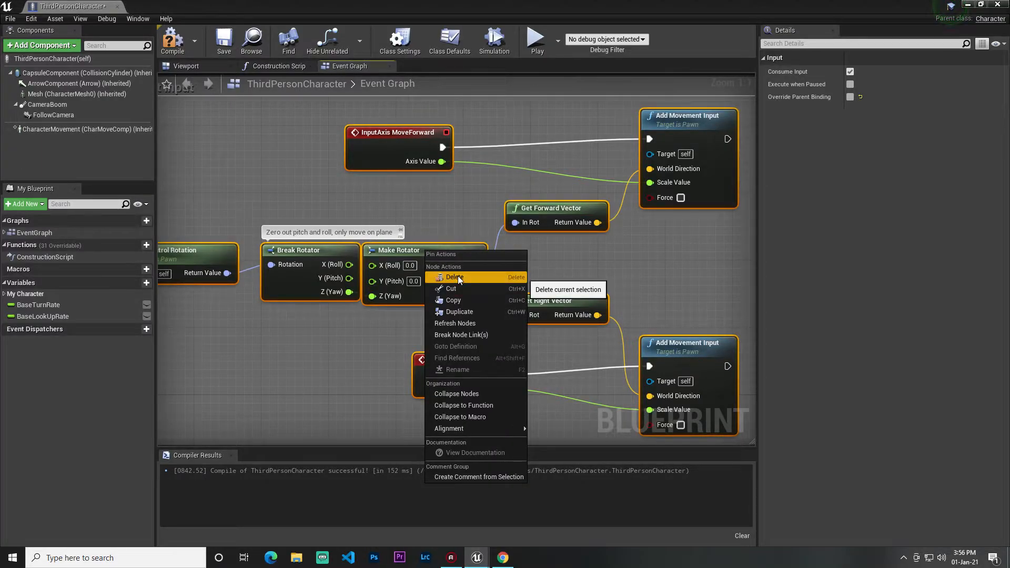
left_click(465, 303)
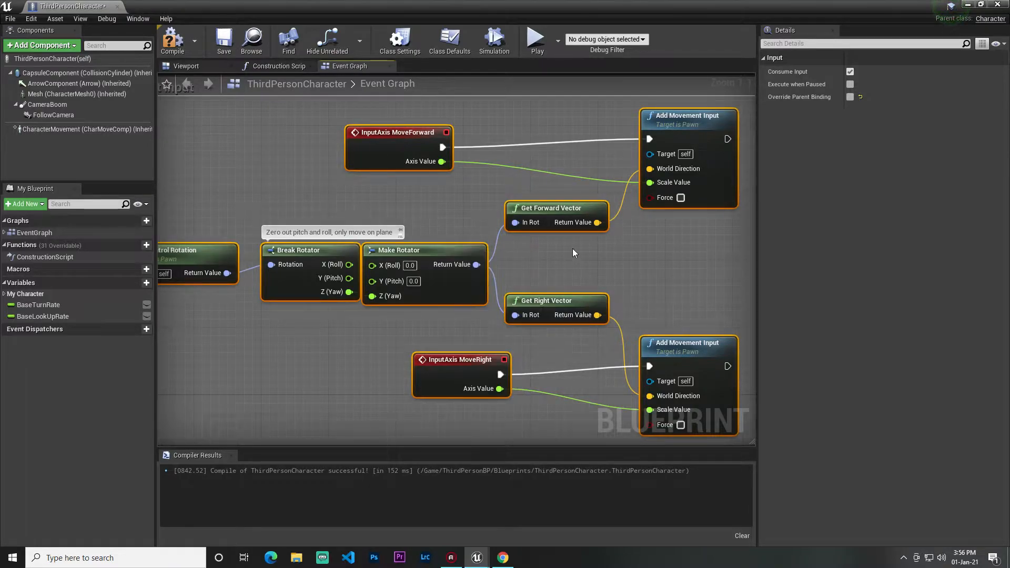
Paste the copied movement nodes into the empty graph area outside the Movement input group
right_click_drag(712, 226, 408, 238)
scroll(465, 238, "down", 3)
right_click_drag(482, 237, 337, 254)
right_click_drag(423, 209, 332, 260)
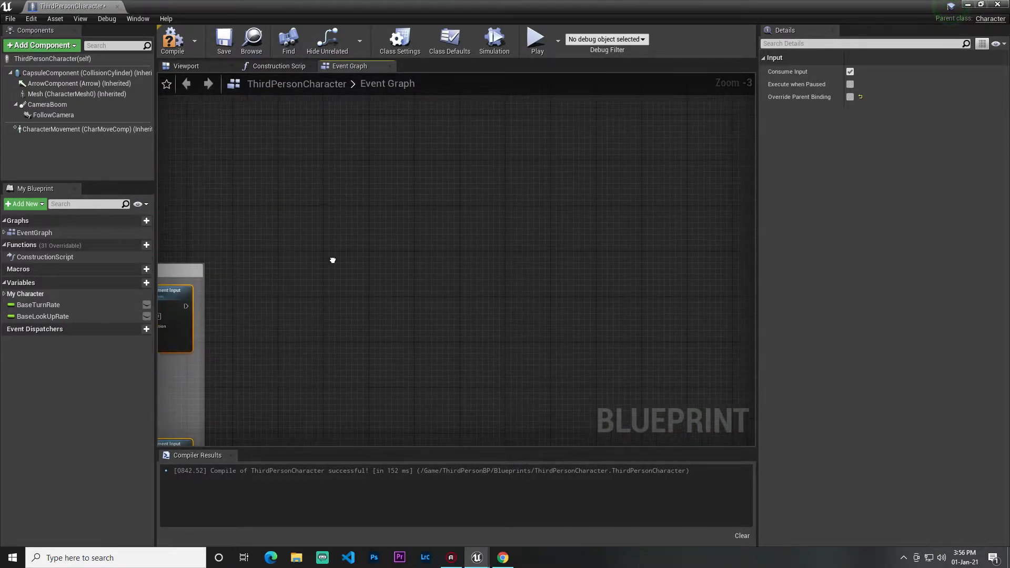
left_click(392, 162)
right_click_drag(383, 130, 440, 169)
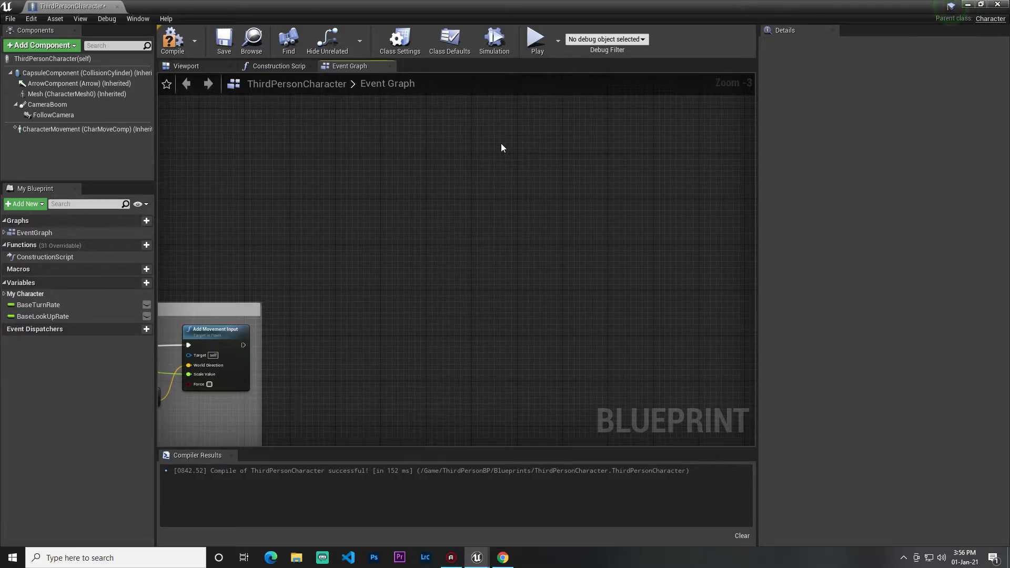
key("ctrl+a")
key("Home")
left_click(457, 178)
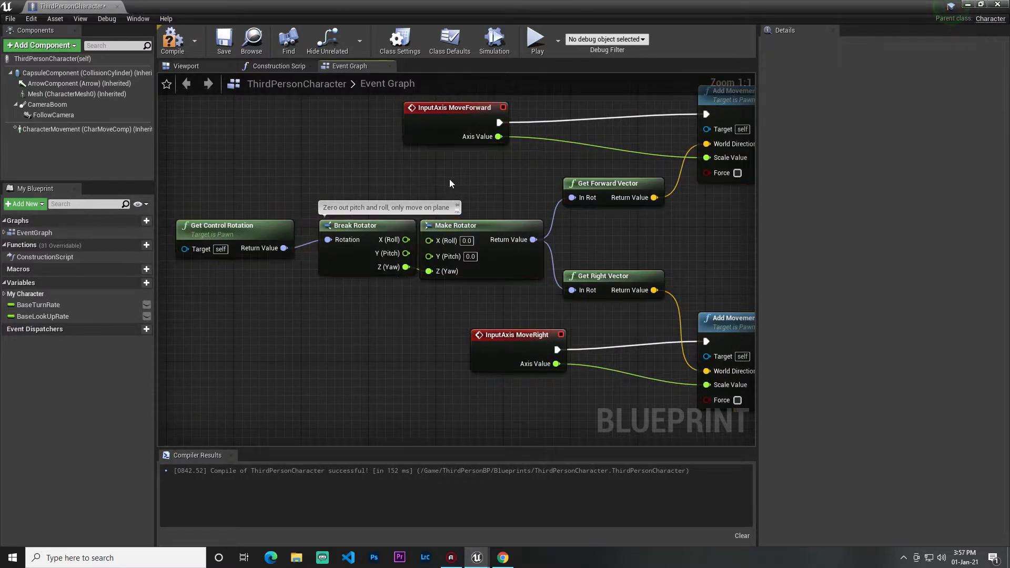
Duplicate the whole set of pasted movement nodes and move the duplicate aside from the pasted set
scroll(456, 178, "down", 4)
right_click_drag(673, 119, 336, 258)
scroll(353, 255, "up", 3)
scroll(347, 257, "down", 2)
left_click_drag(314, 319, 588, 127)
right_click(582, 153)
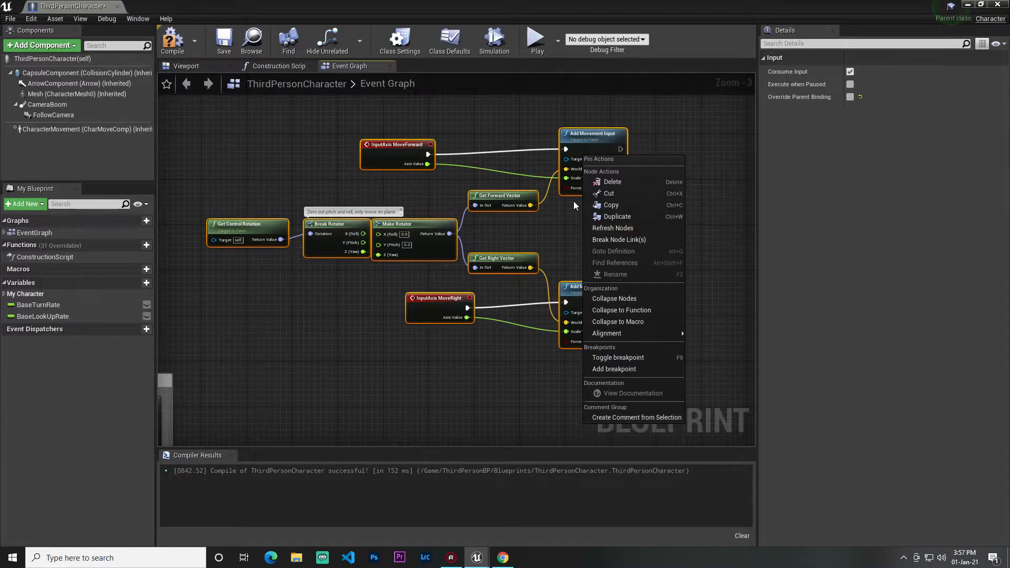
left_click(616, 215)
right_click_drag(616, 215, 356, 252)
left_click_drag(497, 153, 696, 154)
right_click_drag(487, 194, 536, 192)
left_click_drag(413, 229, 426, 251)
Delete the duplicated set of movement nodes, keeping the pasted set
right_click_drag(460, 241, 339, 231)
key("Delete")
right_click_drag(187, 248, 602, 249)
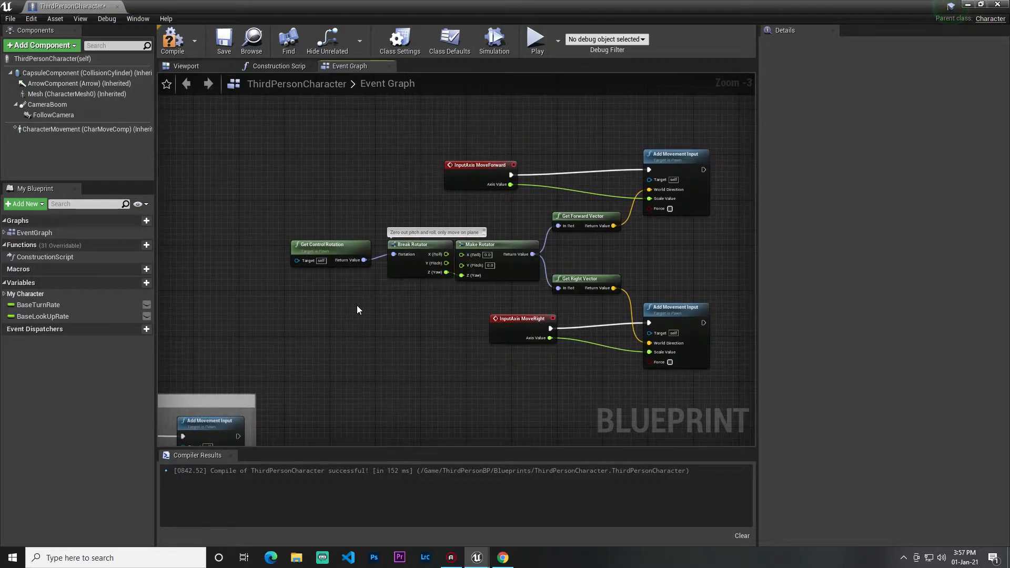
Cut the whole pasted set of movement nodes outside the Movement input group and paste it back into the empty graph area
left_click_drag(334, 358, 652, 185)
right_click(681, 195)
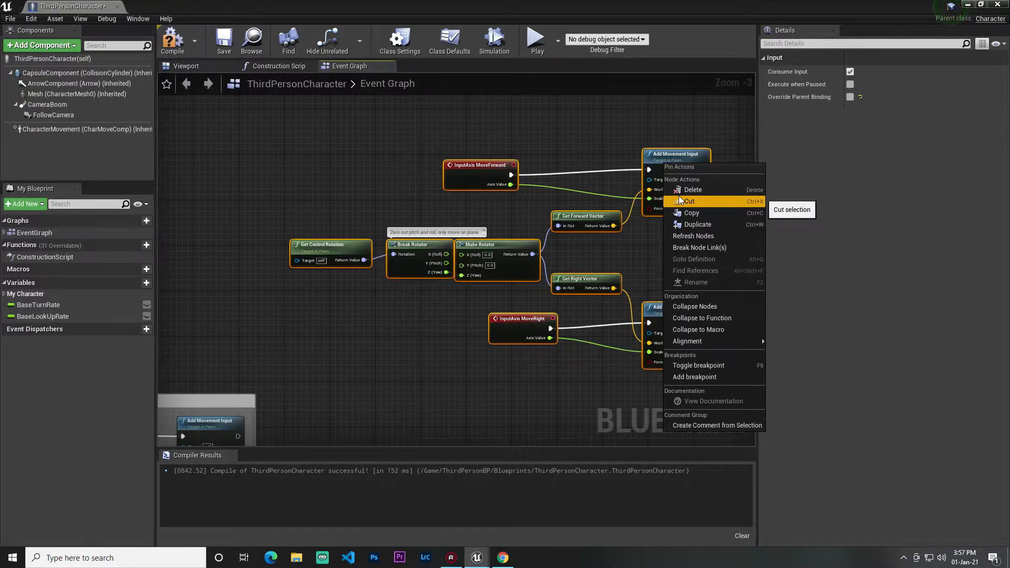
left_click(680, 200)
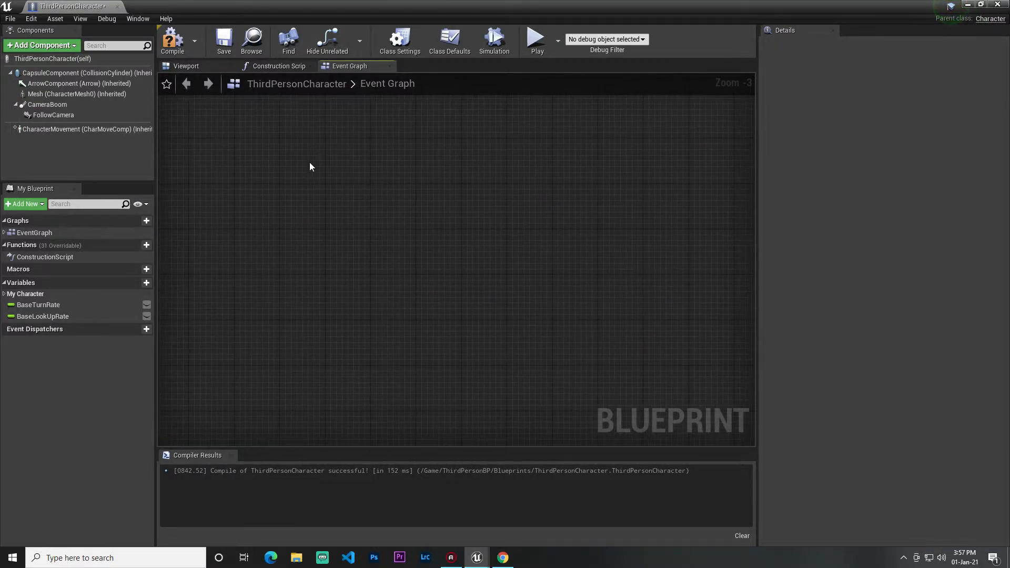
key("ctrl+v")
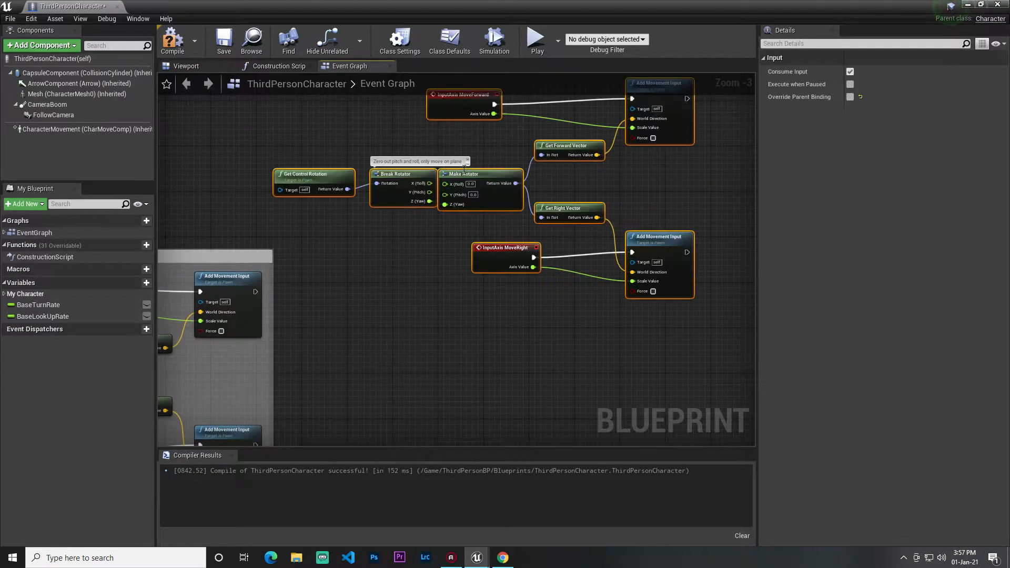
scroll(406, 226, "up", 4)
scroll(397, 196, "down", 2)
Delete the pasted movement nodes outside the Movement input group
right_click(637, 146)
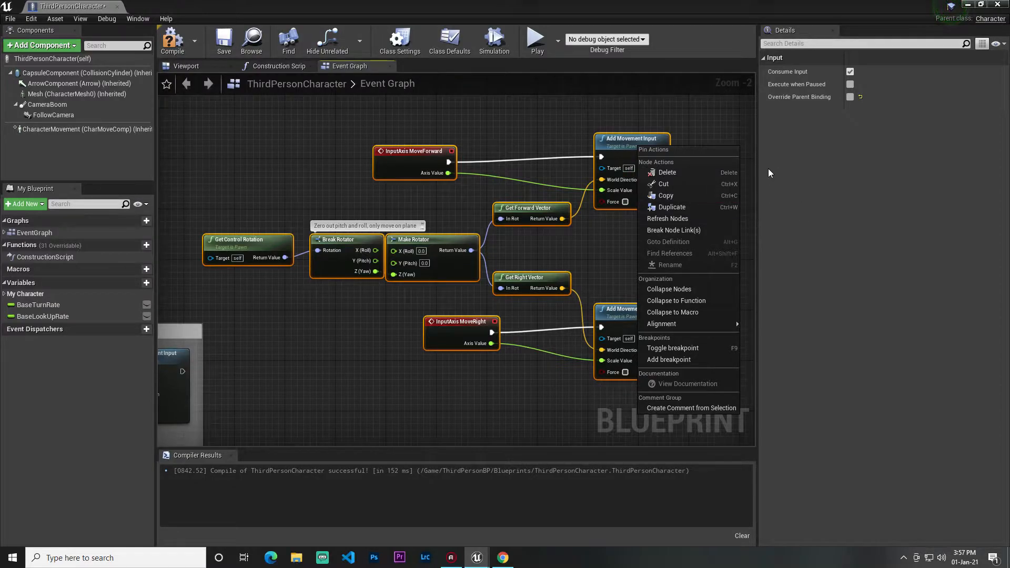
left_click(668, 173)
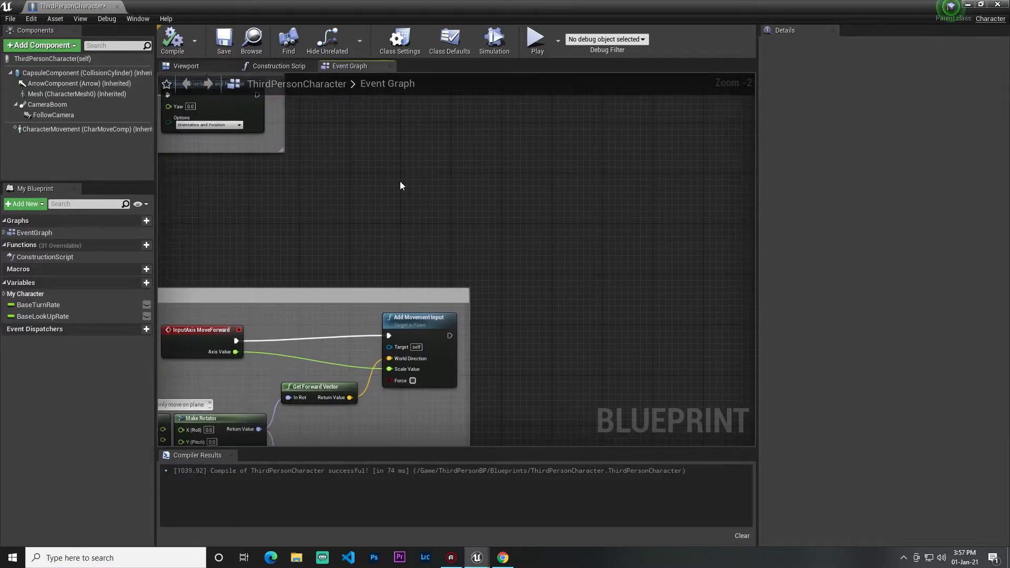
Open the list of all blueprint actions in the empty graph area and examine the Input category's subcategories
right_click_drag(400, 181, 240, 208)
right_click_drag(628, 117, 403, 194)
scroll(464, 211, "up", 2)
right_click_drag(570, 221, 402, 223)
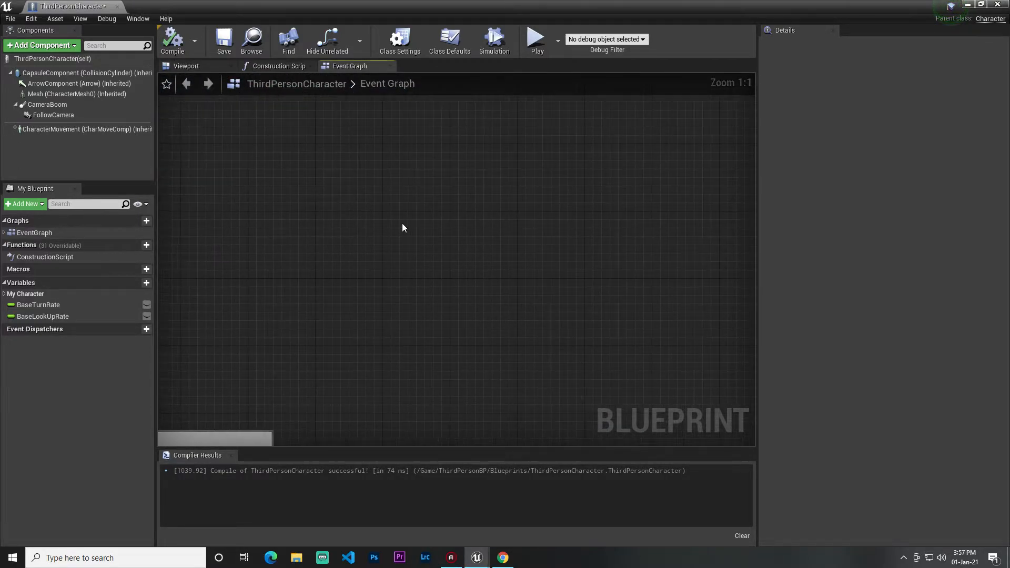
right_click(400, 207)
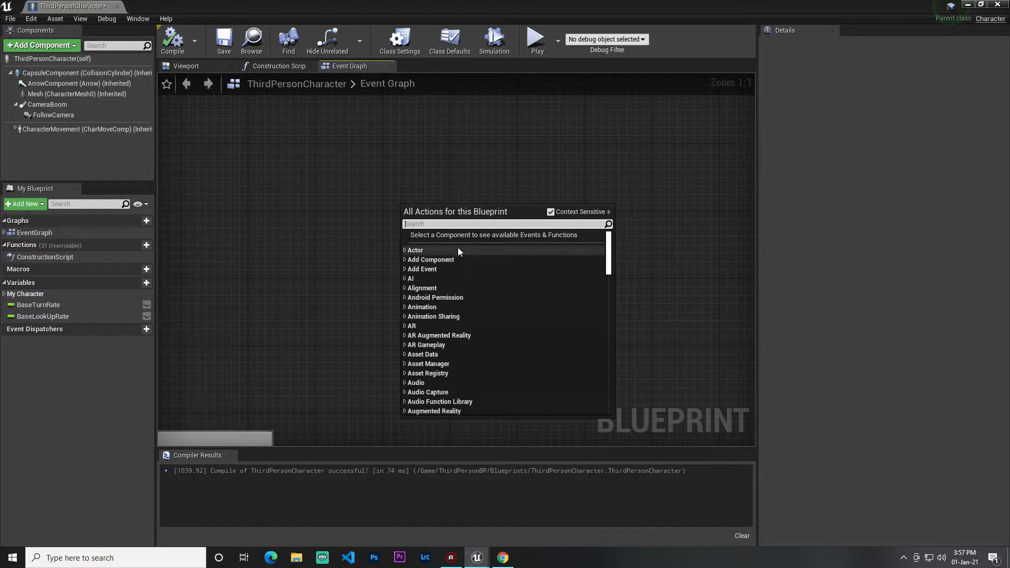
scroll(460, 308, "down", 3)
scroll(462, 305, "down", 4)
left_click_drag(608, 284, 588, 321)
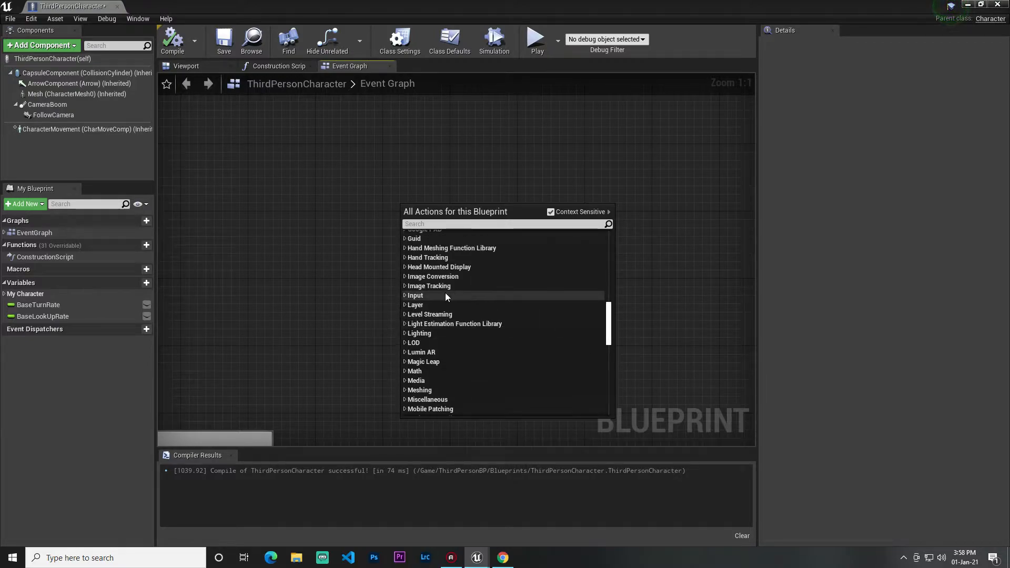
left_click(411, 296)
left_click(406, 296)
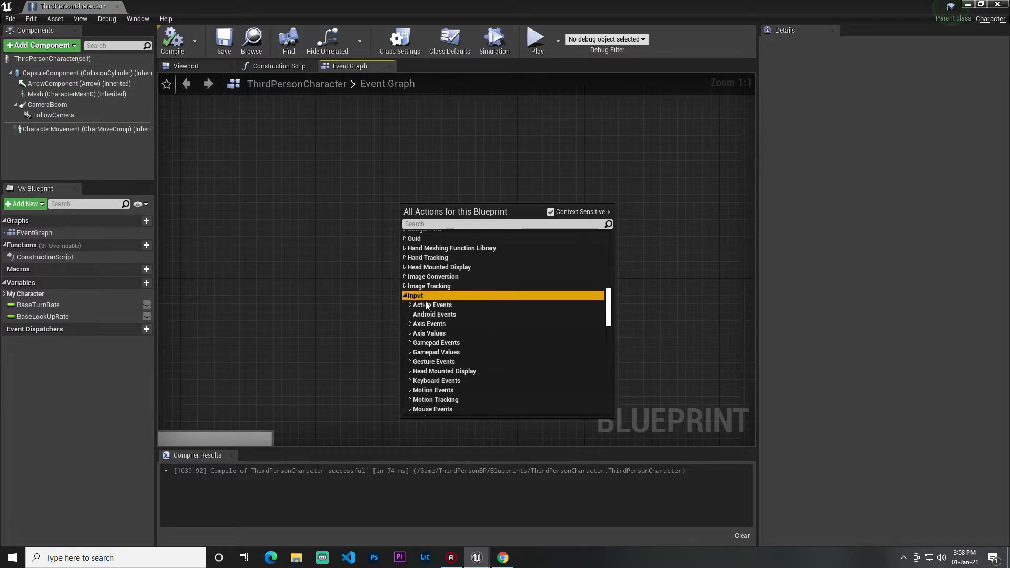
left_click(406, 296)
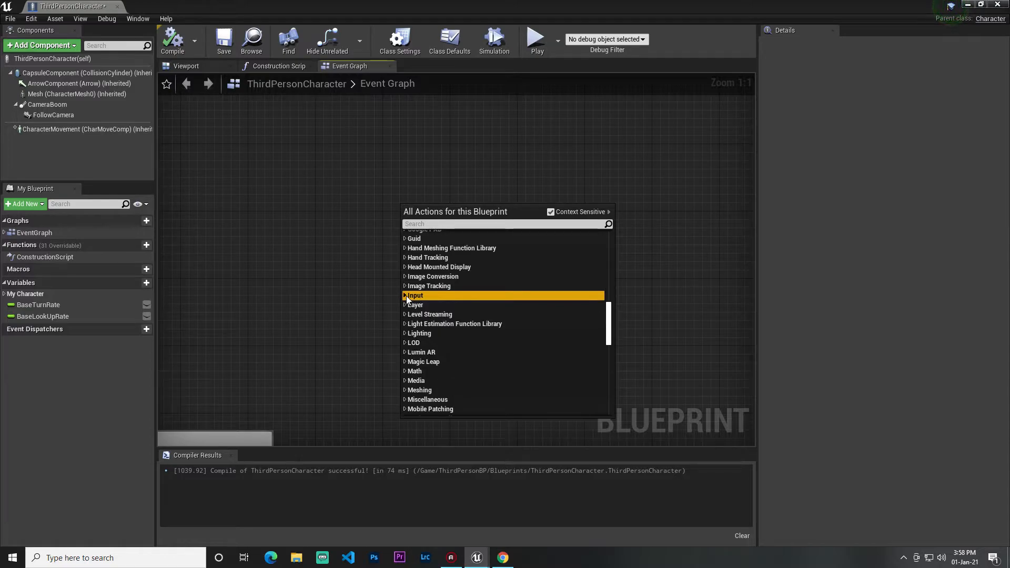
left_click(406, 295)
Examine the PS4 Values entries and the other Input actions, and close the action list without adding a node
left_click_drag(612, 313, 610, 331)
scroll(610, 332, "down", 3)
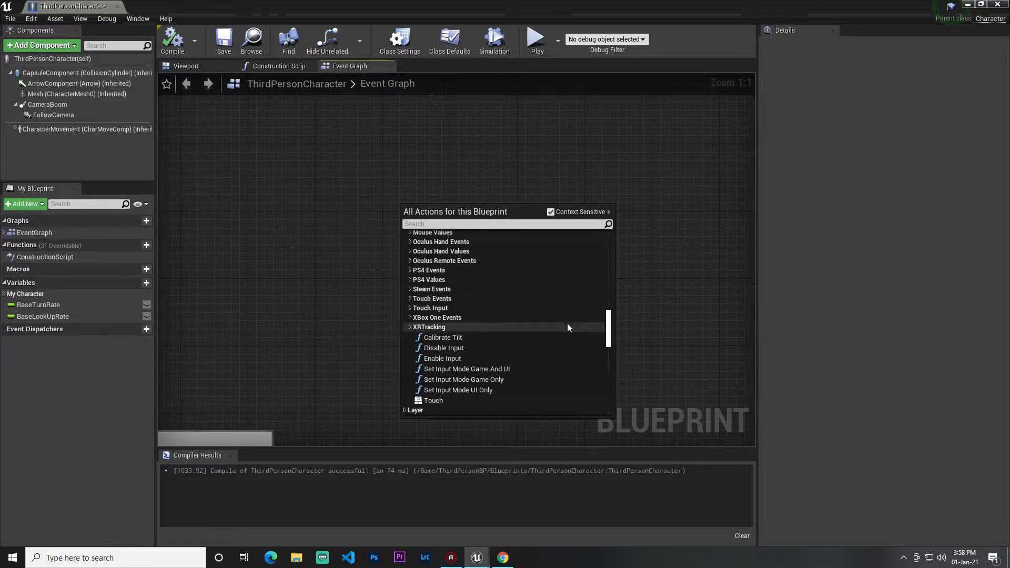
left_click(410, 281)
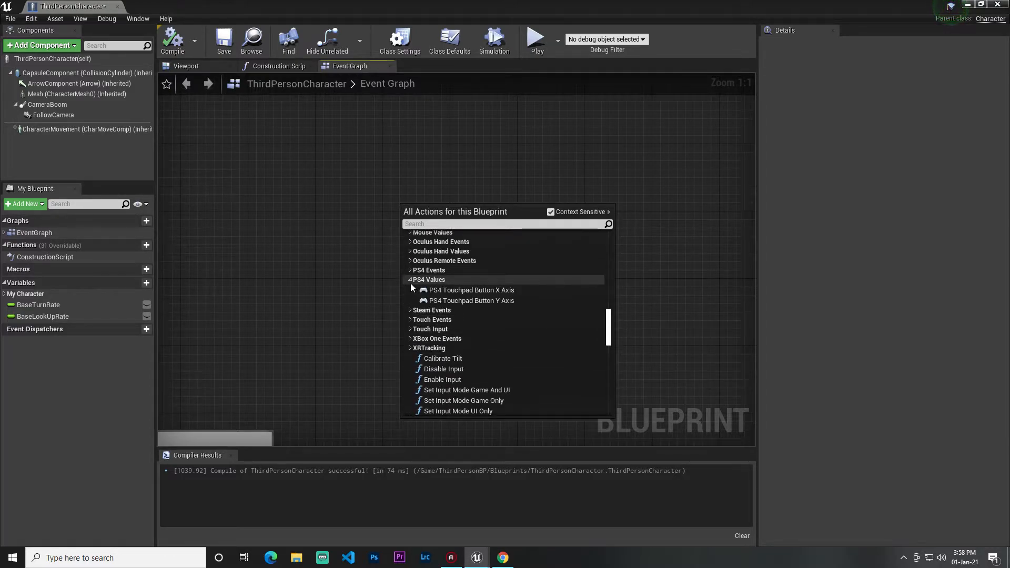
left_click(550, 211)
left_click_drag(609, 306, 627, 199)
left_click(639, 157)
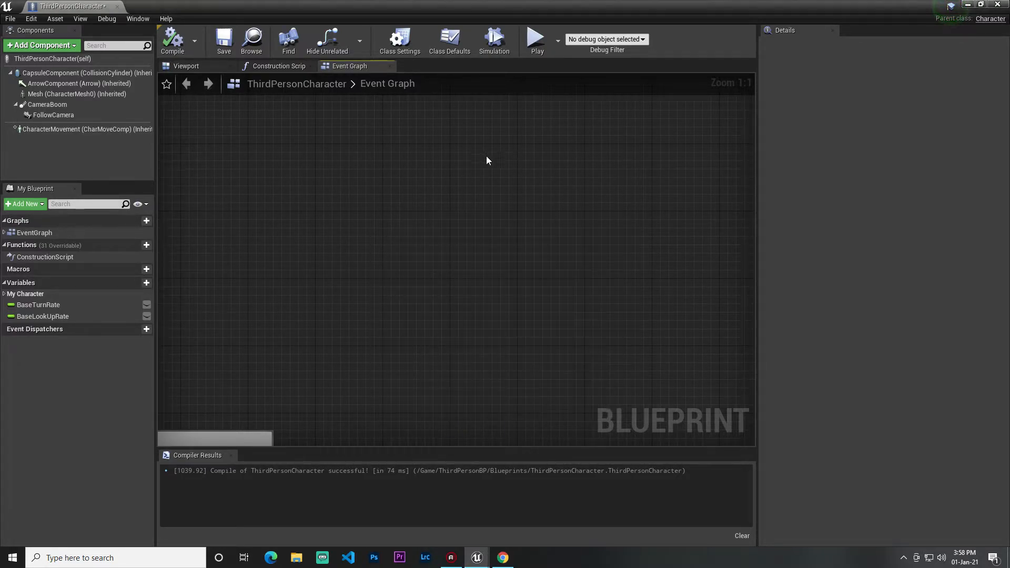
Look over the event graph's gamepad, mouse, jump, VR reset and movement input groups
right_click_drag(432, 183, 680, 161)
scroll(409, 226, "down", 3)
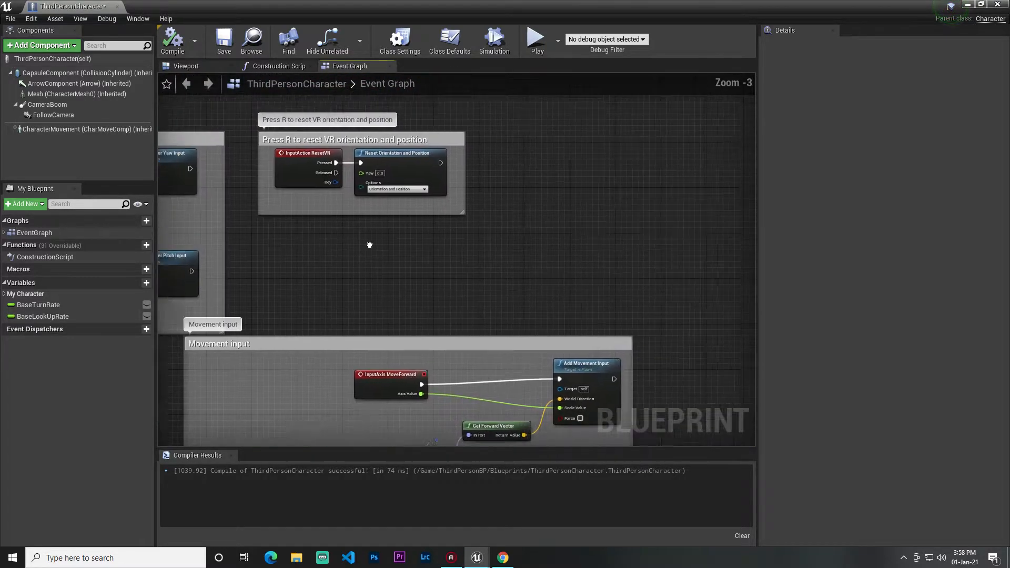
right_click_drag(513, 193, 615, 197)
scroll(387, 216, "up", 2)
right_click_drag(294, 227, 401, 239)
right_click_drag(481, 287, 550, 259)
scroll(550, 259, "down", 4)
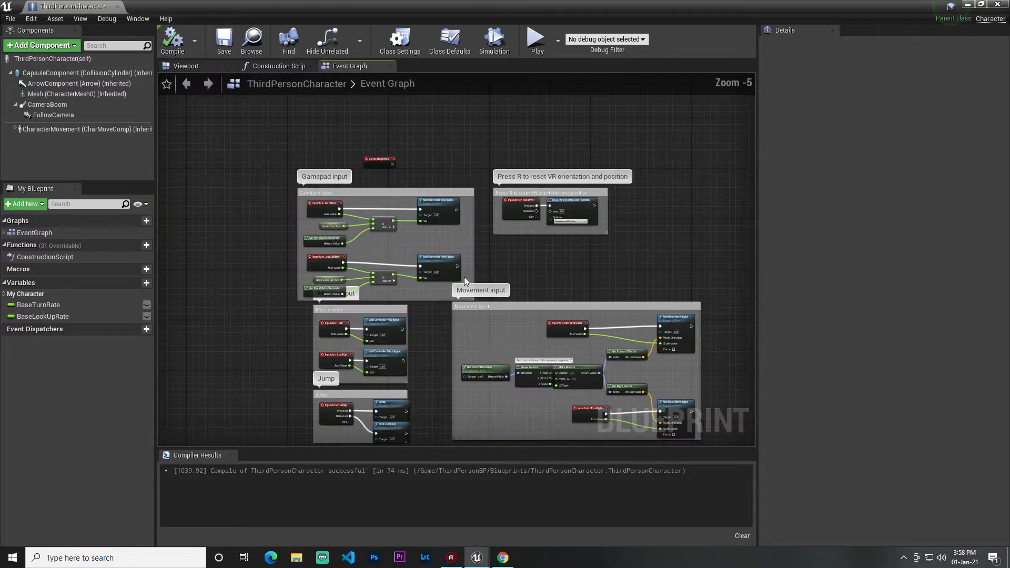
right_click_drag(165, 284, 343, 226)
scroll(342, 226, "up", 3)
right_click_drag(503, 260, 235, 105)
right_click_drag(660, 245, 320, 223)
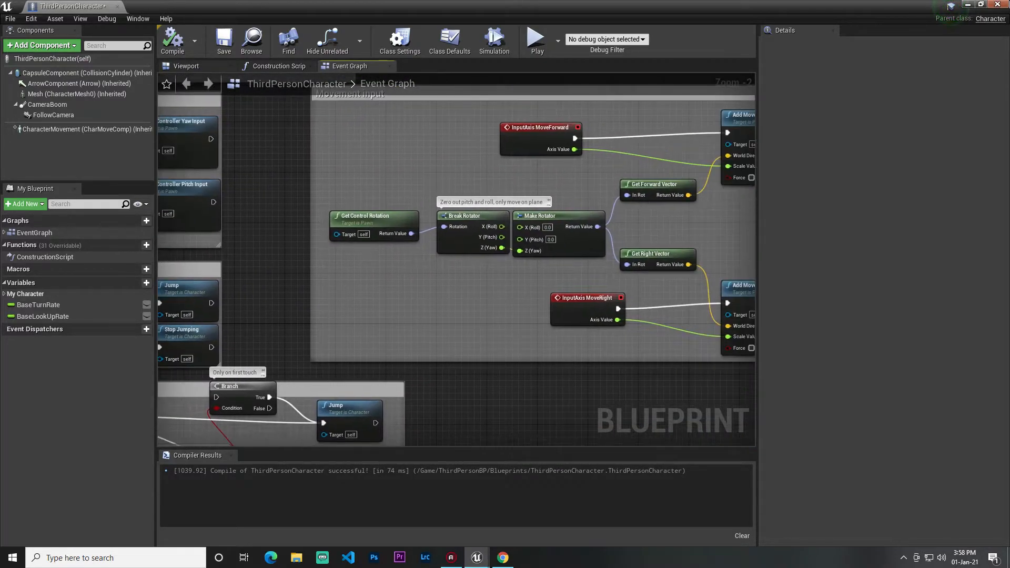
Compile and save the ThirdPersonCharacter blueprint and show its Viewport
left_click(172, 43)
left_click(219, 41)
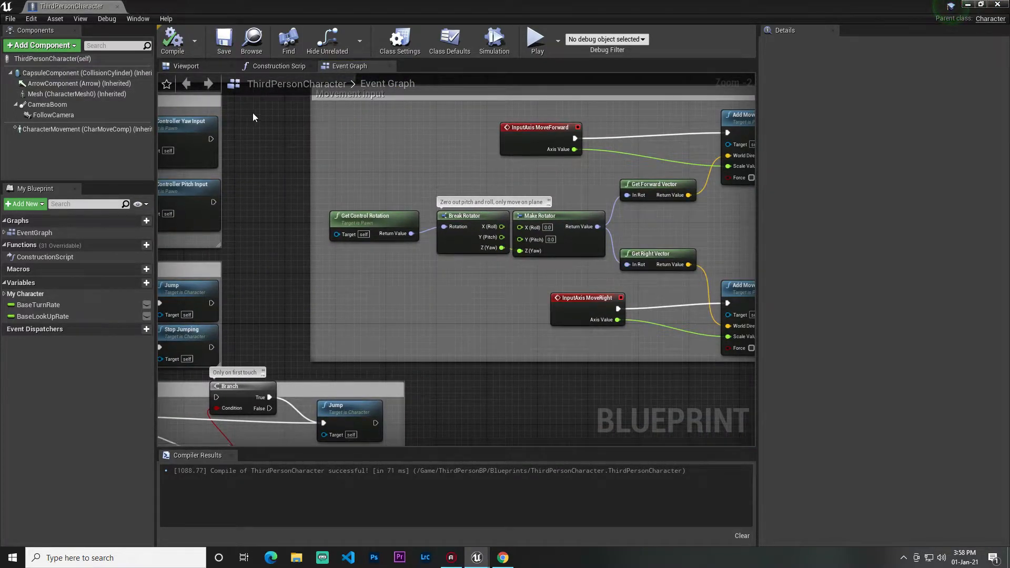
scroll(246, 118, "down", 3)
left_click(187, 66)
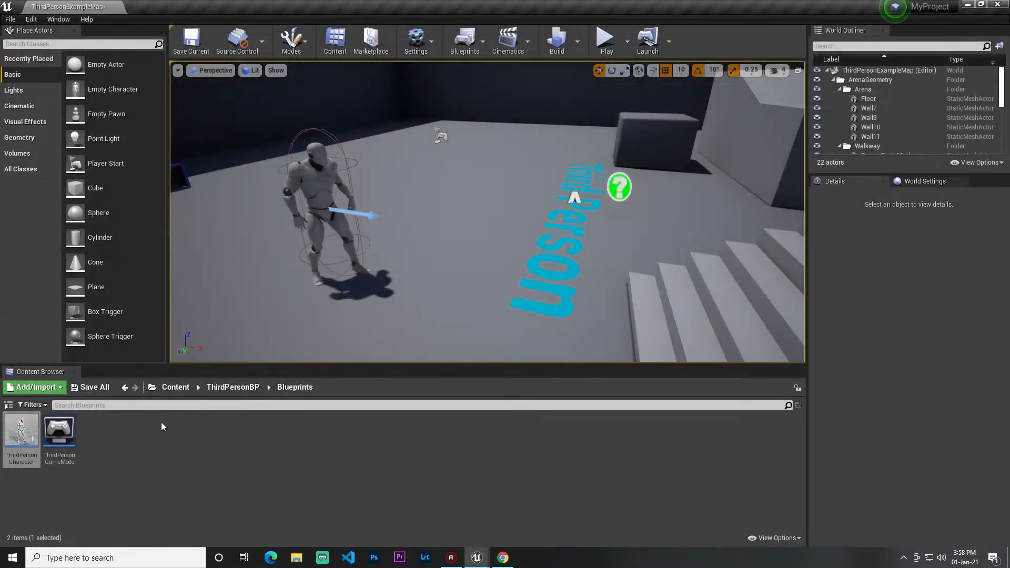
Open the ThirdPersonCharacter blueprint from the Blueprints folder, return to the level and look at the character there
right_click_drag(284, 276, 247, 282)
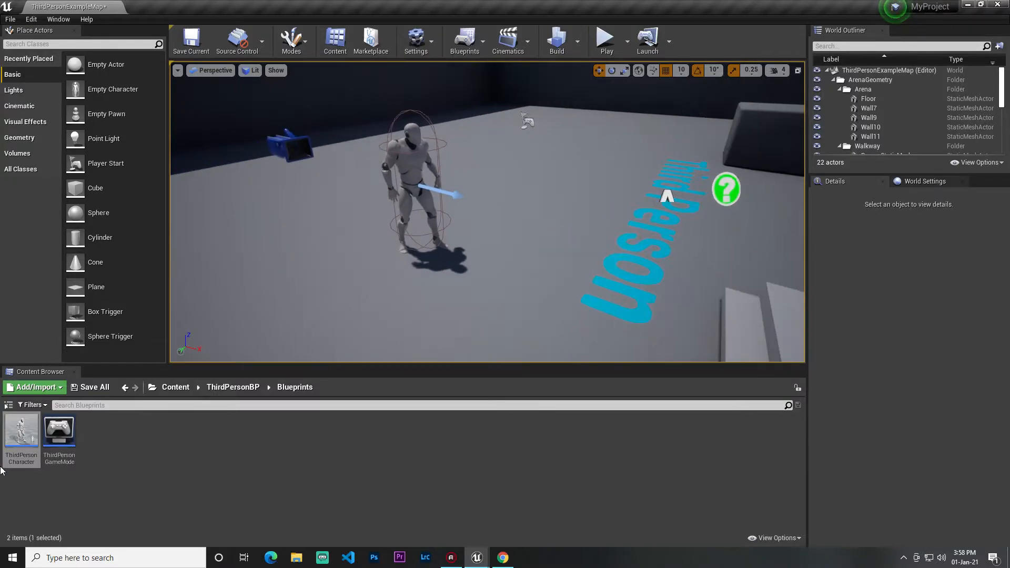
double_click(21, 436)
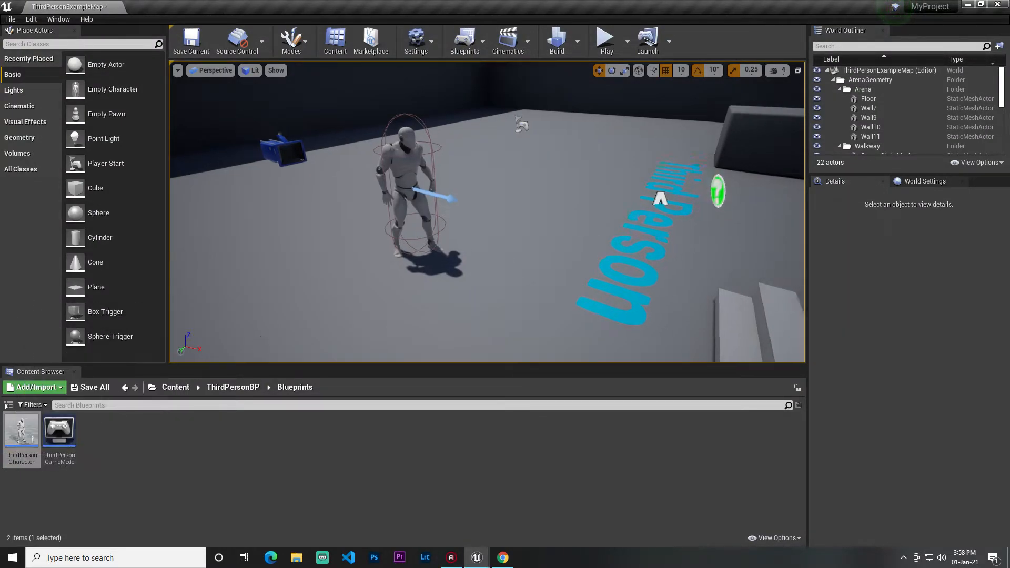
right_click_drag(370, 277, 421, 253)
left_click_drag(302, 284, 323, 331)
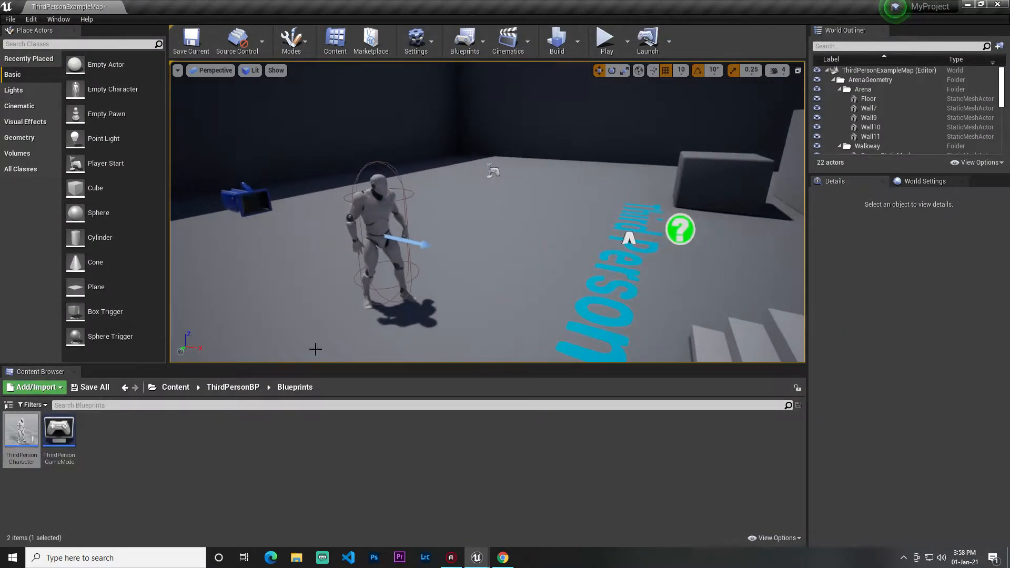
Show the content folder tree, create a new folder with the default name inside Blueprints and open it
left_click(7, 405)
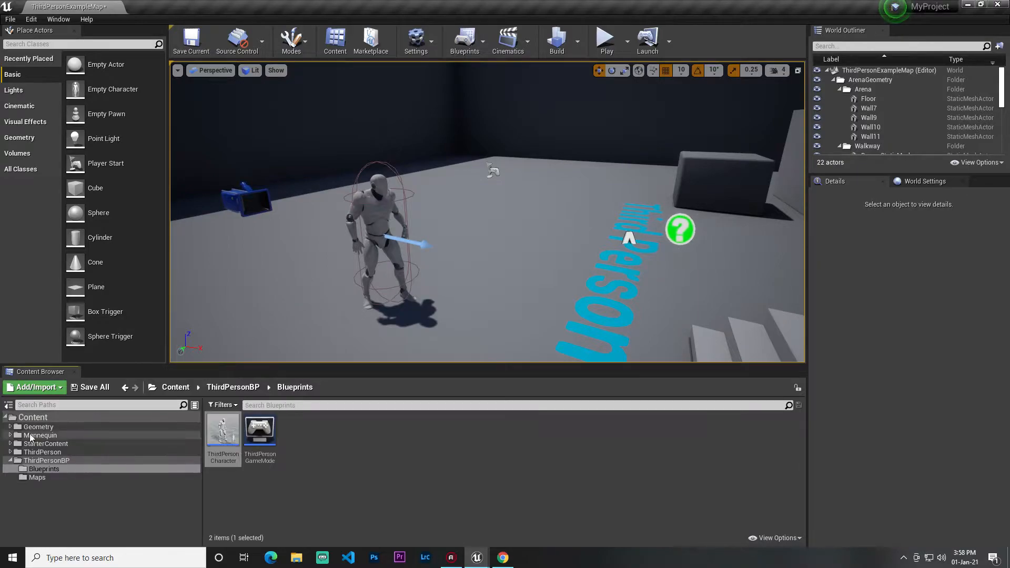
right_click(350, 453)
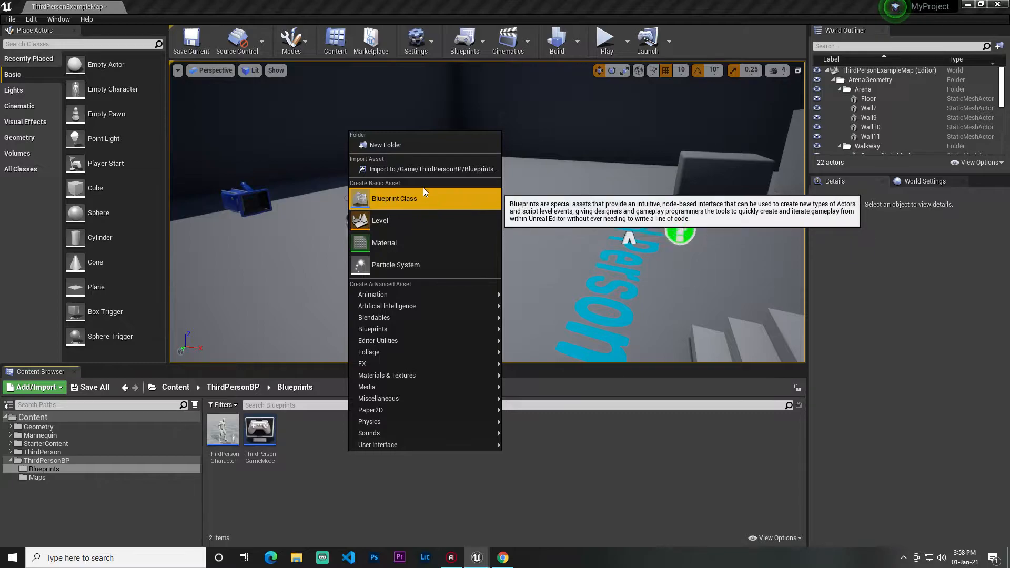
left_click(407, 152)
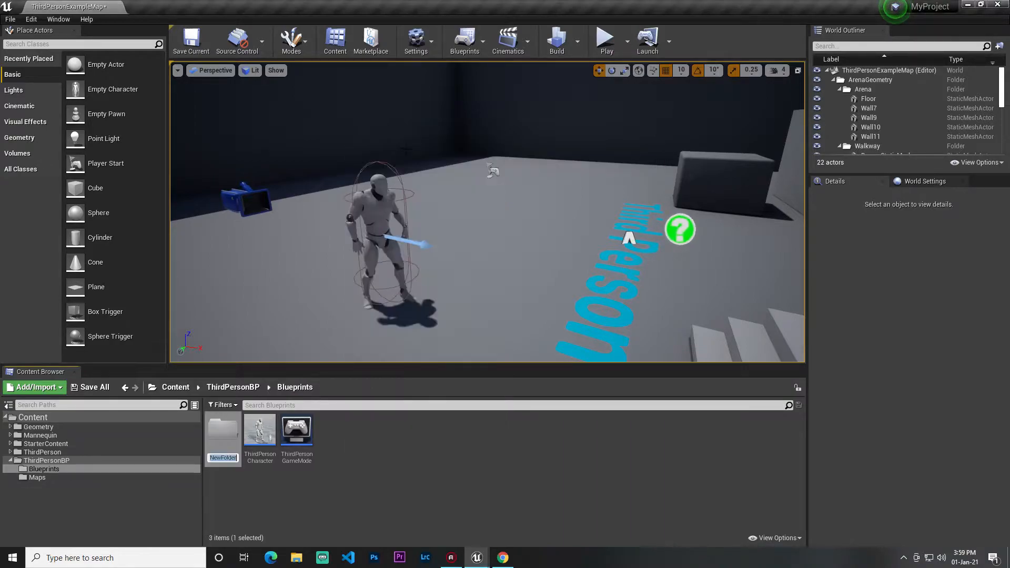
double_click(223, 432)
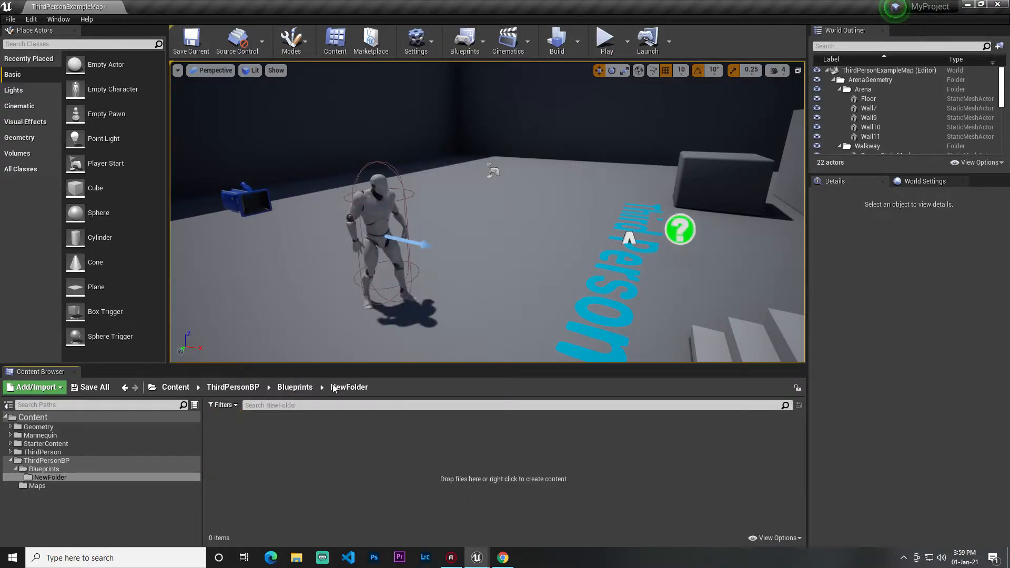
left_click(59, 462)
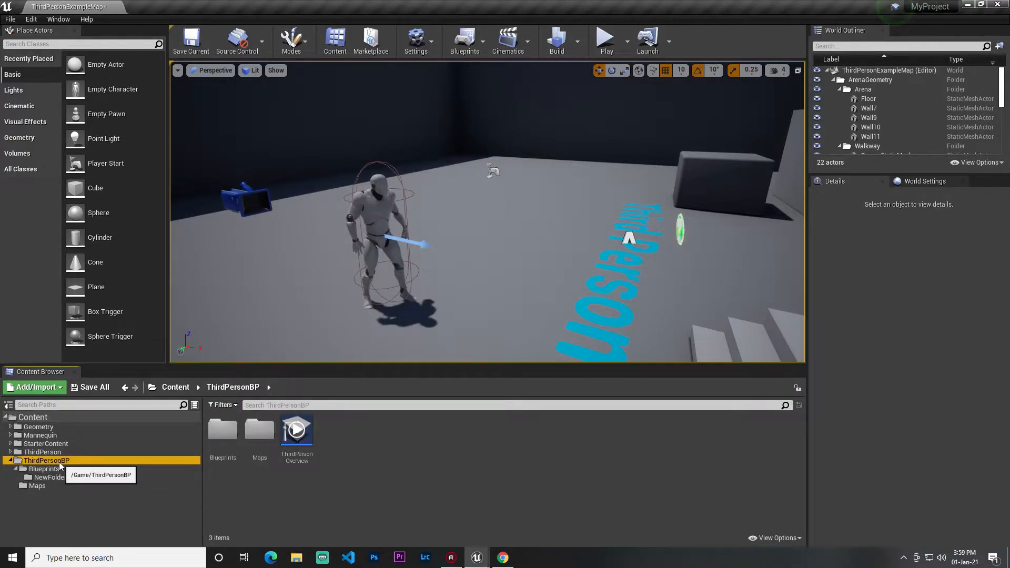
right_click(366, 455)
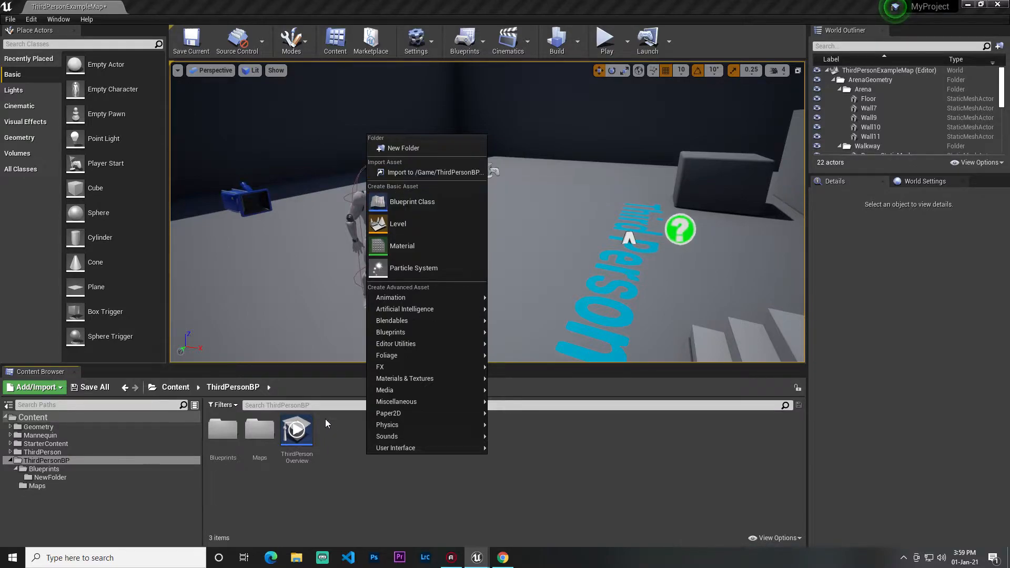
left_click(336, 455)
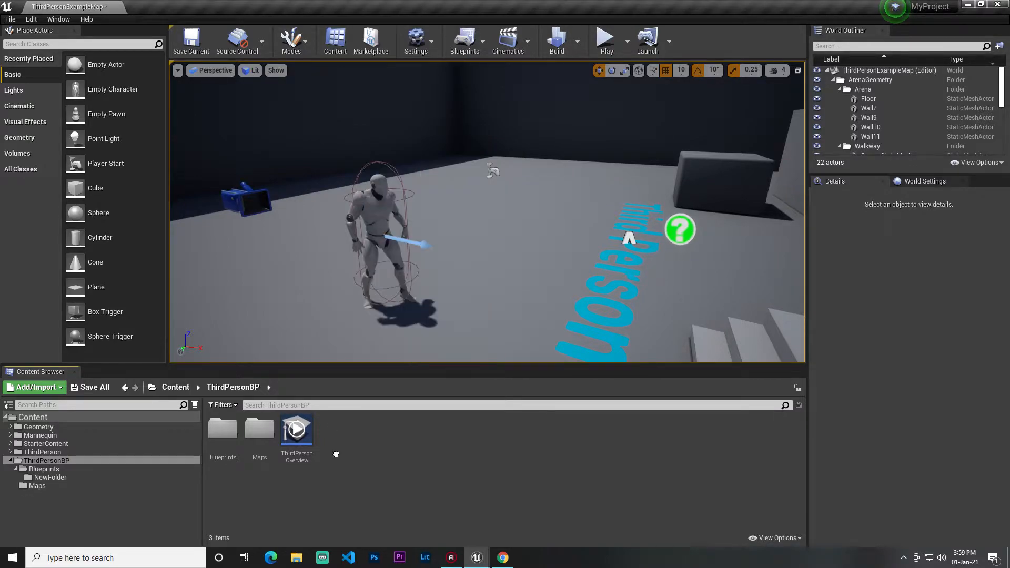
right_click(381, 426)
left_click(277, 181)
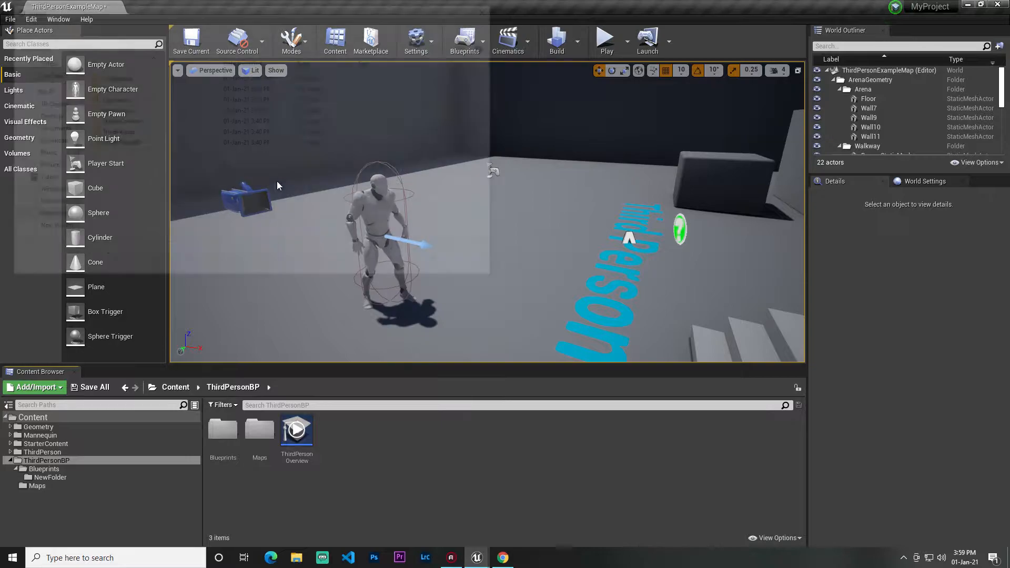
left_click(48, 191)
scroll(130, 112, "up", 1)
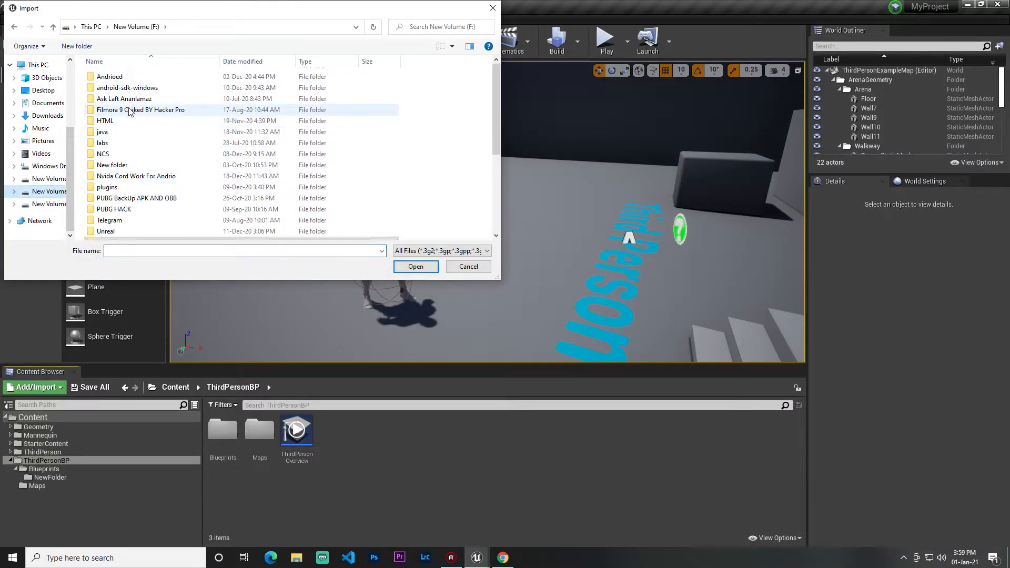
double_click(110, 79)
scroll(195, 179, "down", 5)
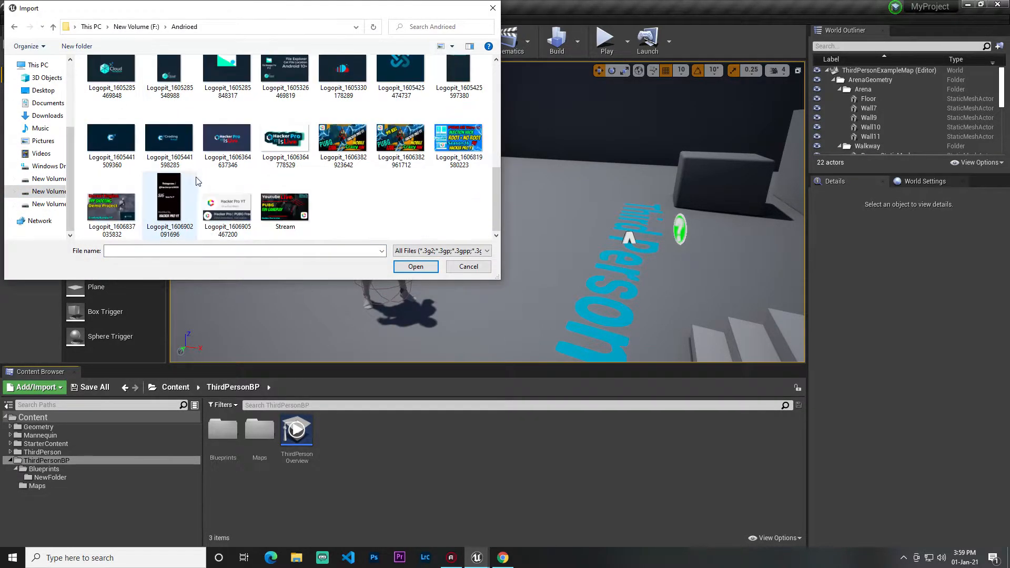
left_click(154, 130)
left_click(416, 266)
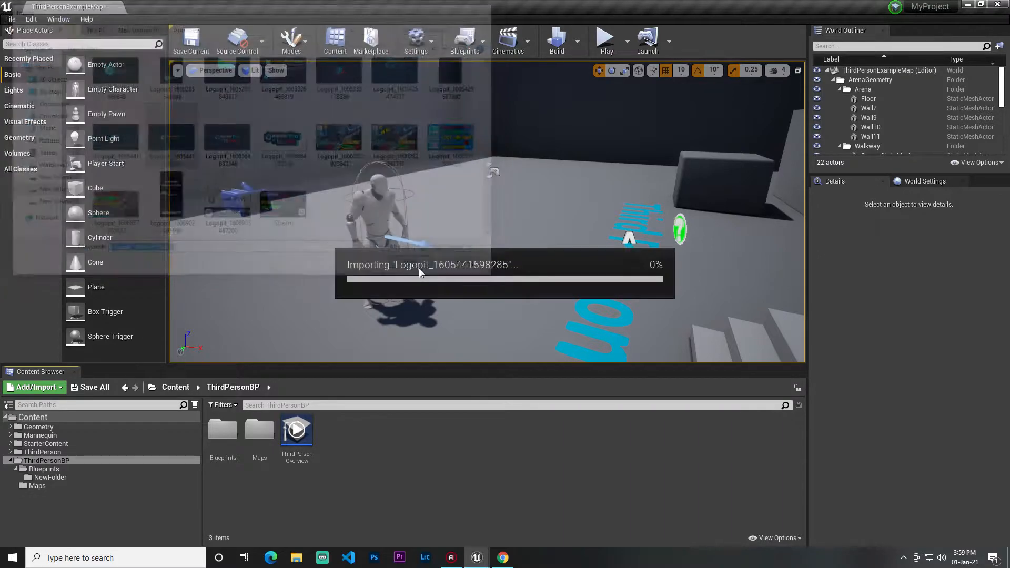
Open the imported Logopit texture to view it, close it and return to the level view
mouse_move(440, 286)
right_mouse_down()
mouse_move(490, 273)
mouse_move(448, 303)
right_mouse_up()
mouse_move(301, 434)
left_mouse_down()
mouse_move(647, 306)
mouse_move(548, 147)
mouse_move(638, 157)
mouse_move(529, 218)
mouse_move(283, 395)
mouse_move(285, 432)
left_mouse_up()
left_click(356, 443)
double_click(292, 427)
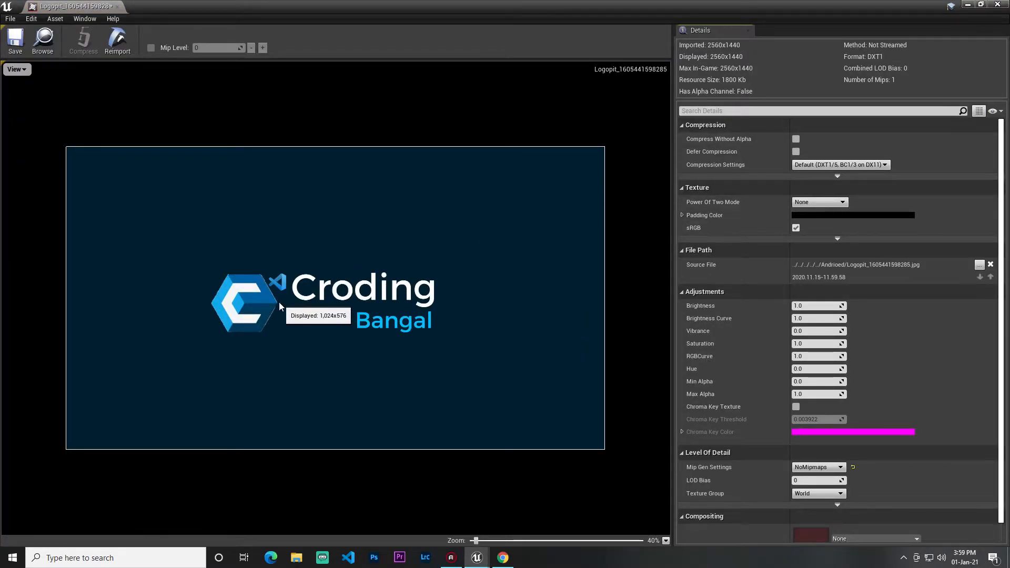
left_click(997, 4)
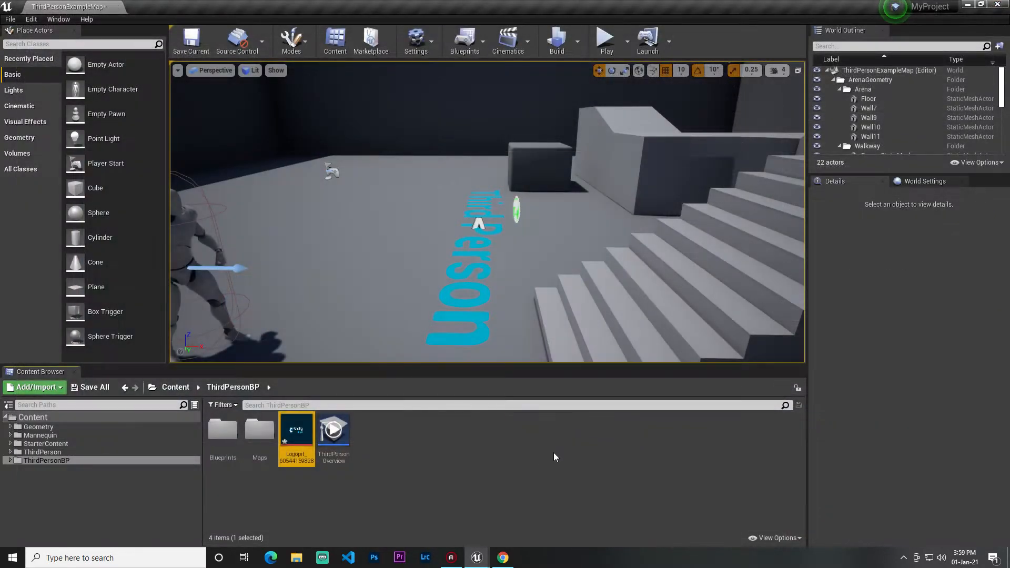
right_click_drag(566, 223, 599, 213)
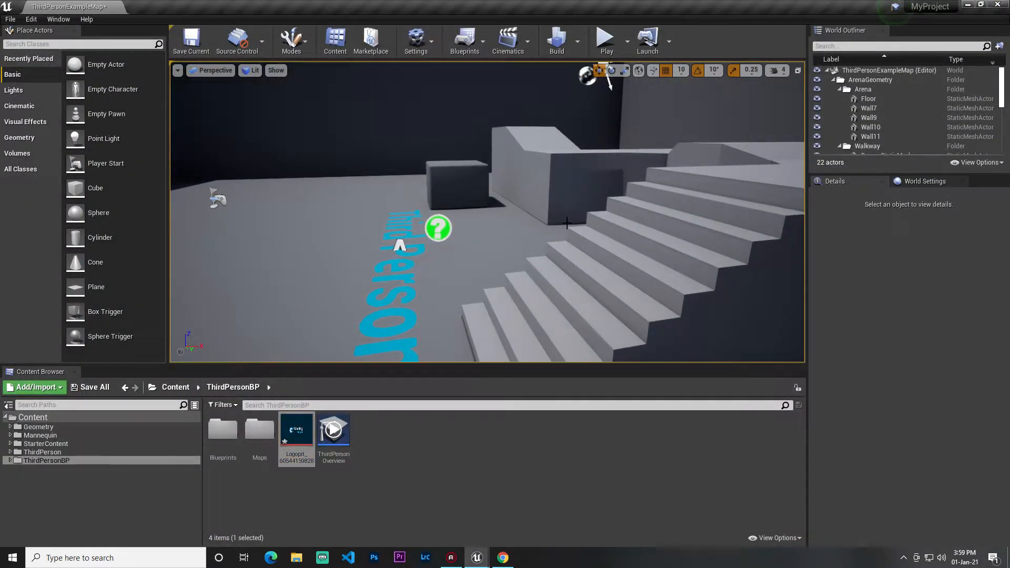
left_click(524, 185)
left_click(306, 192)
right_click_drag(368, 259, 313, 259)
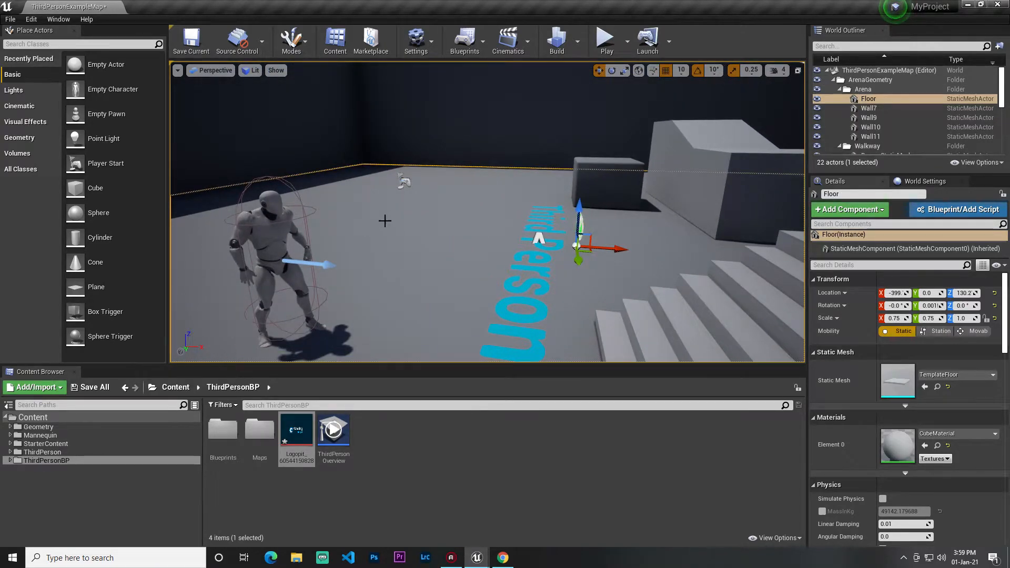
right_click_drag(328, 183, 368, 169)
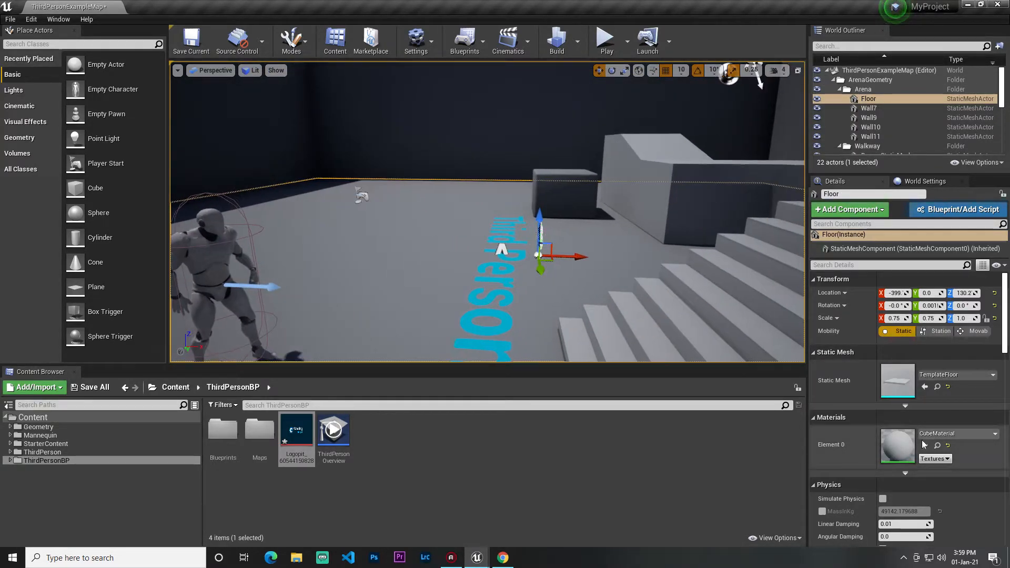
left_click(391, 451)
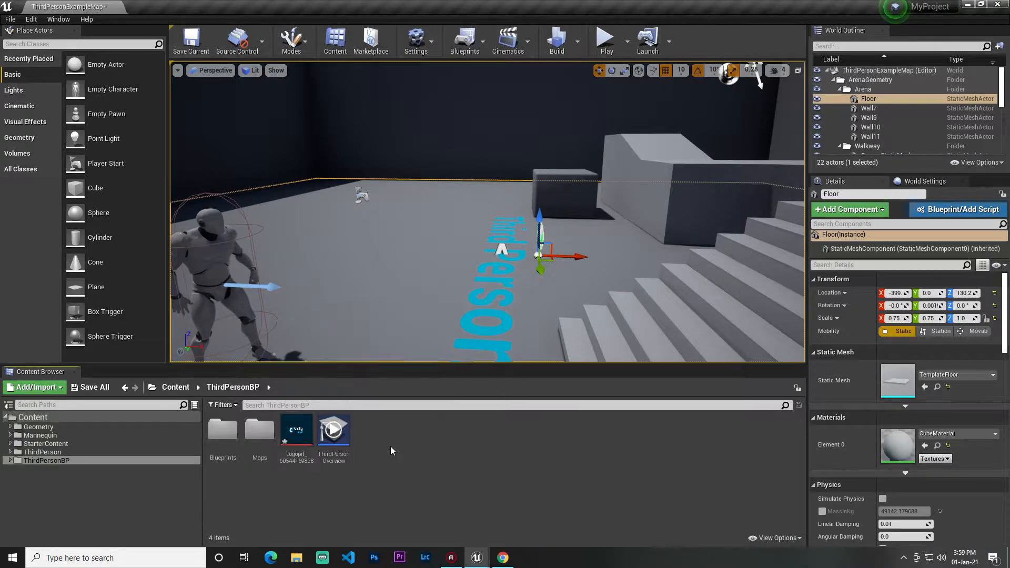
right_click_drag(437, 276, 380, 275)
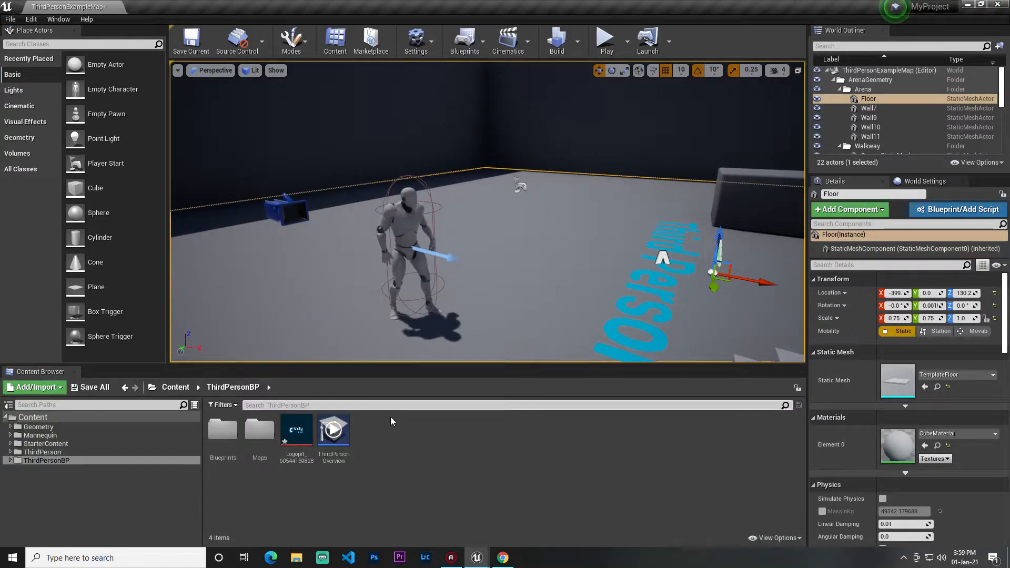
Start a new Blueprint class in ThirdPersonBP, examine the common parent classes and the full class list, and cancel the creation
right_click(417, 473)
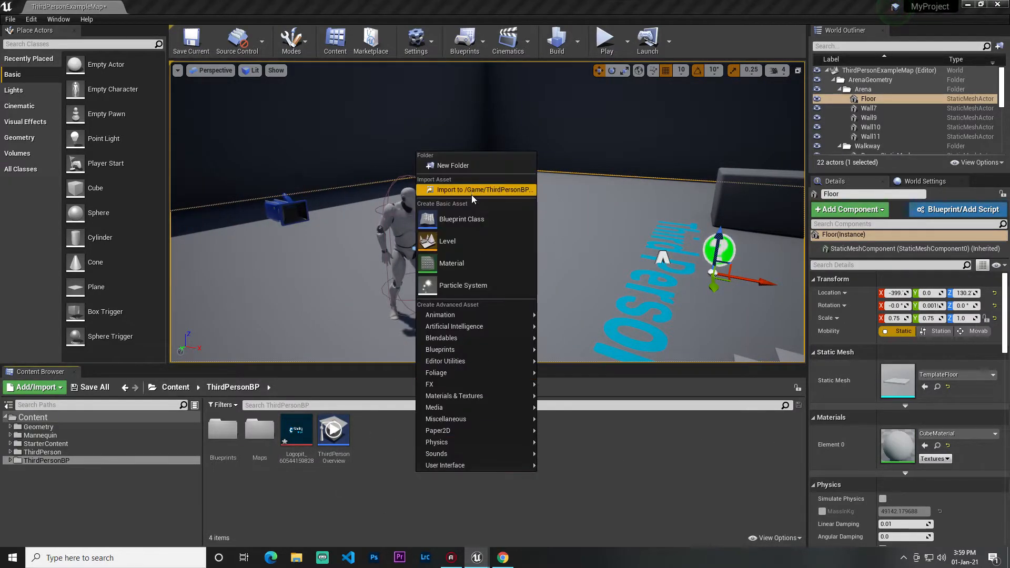
left_click(456, 224)
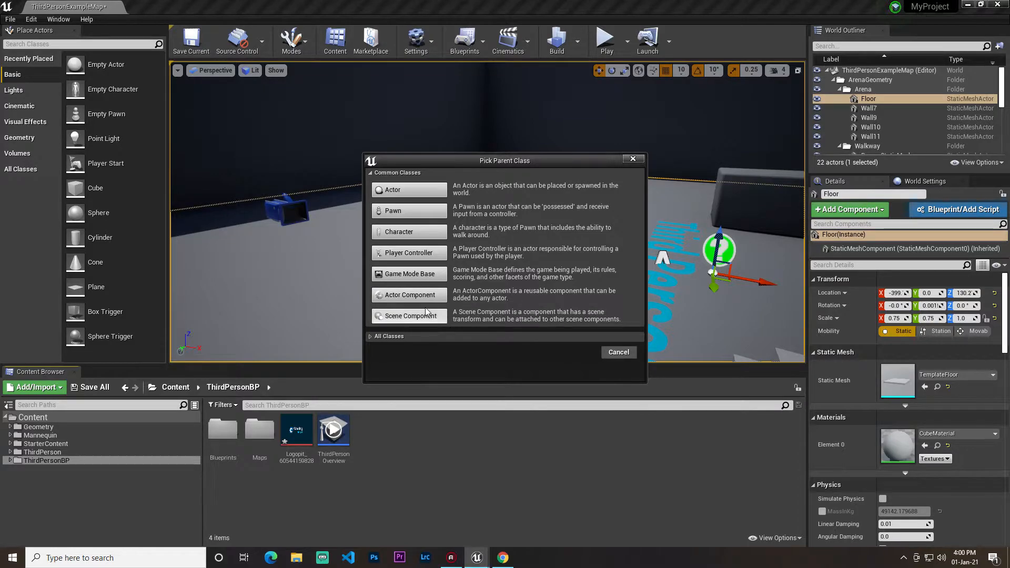
left_click(372, 336)
left_click(381, 338)
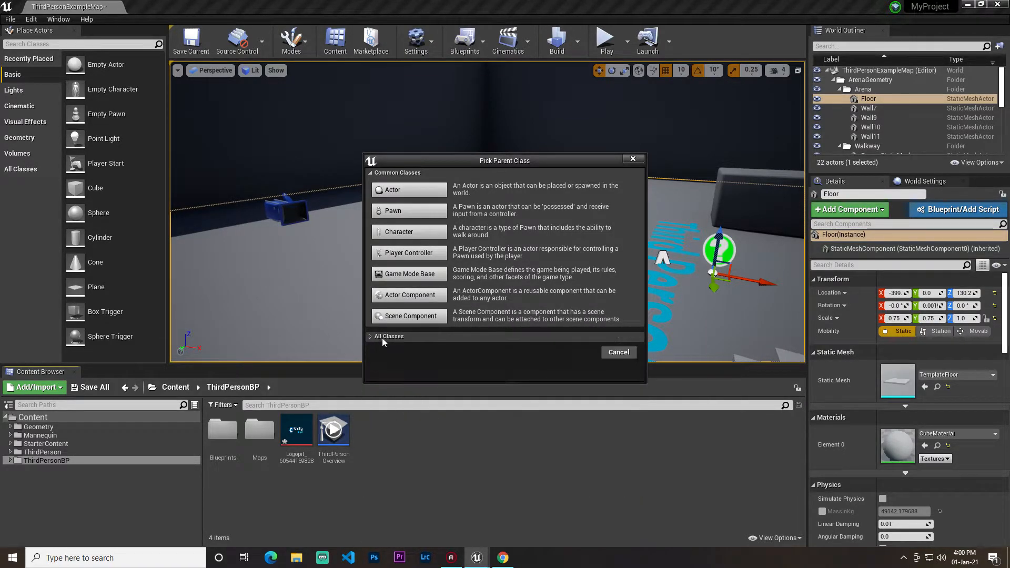
left_click(373, 337)
left_click_drag(637, 385, 626, 343)
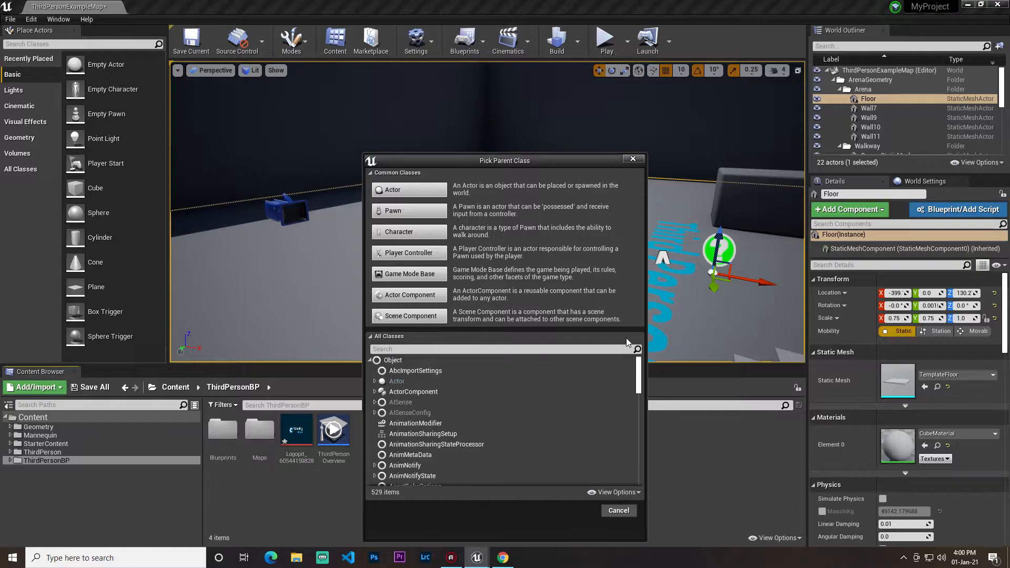
left_click(369, 360)
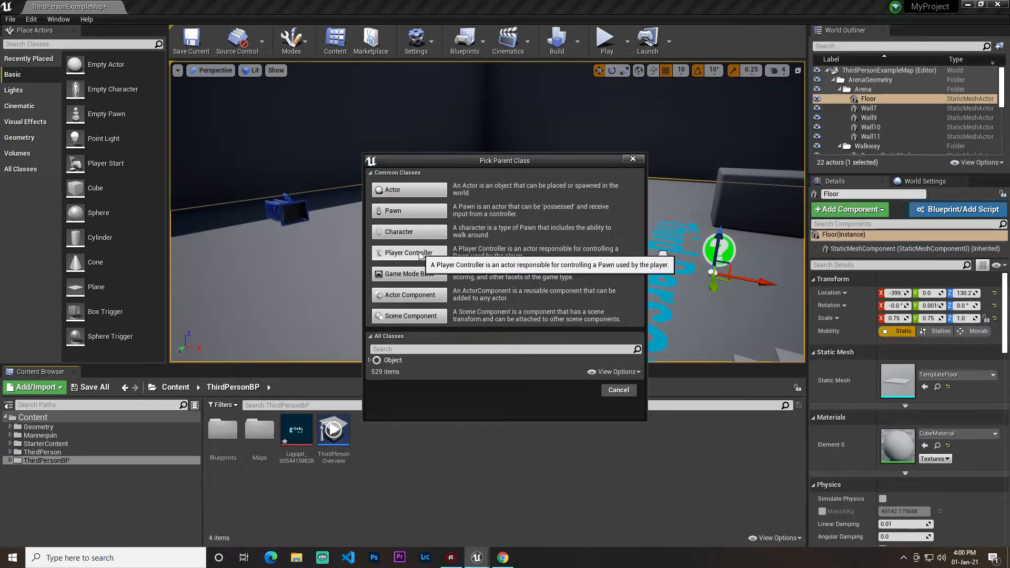
left_click(633, 158)
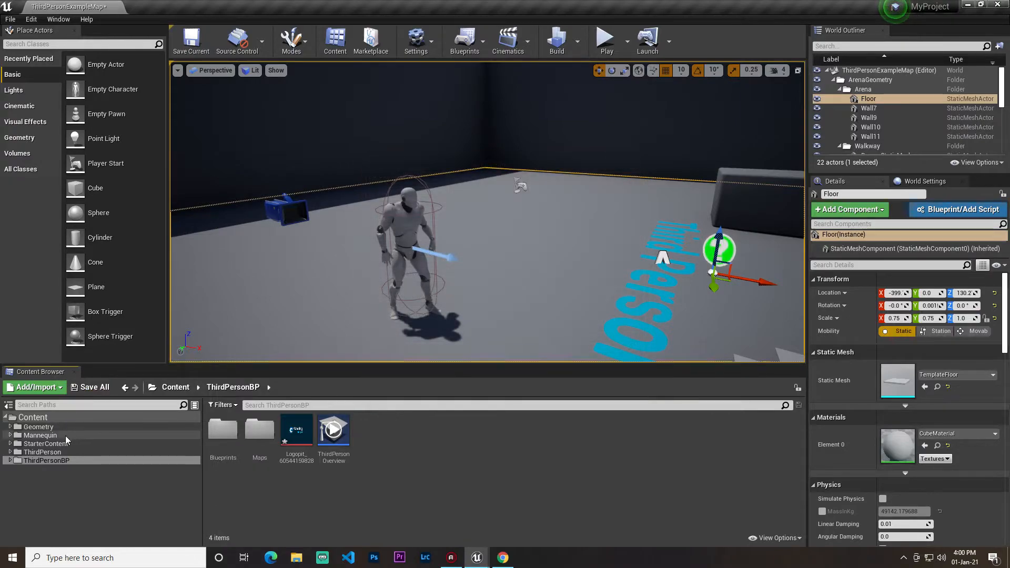
Open the ThirdPersonGameMode blueprint from ThirdPersonBP's Blueprints folder, examine its class defaults and return to the level view
left_click(58, 452)
left_click(85, 459)
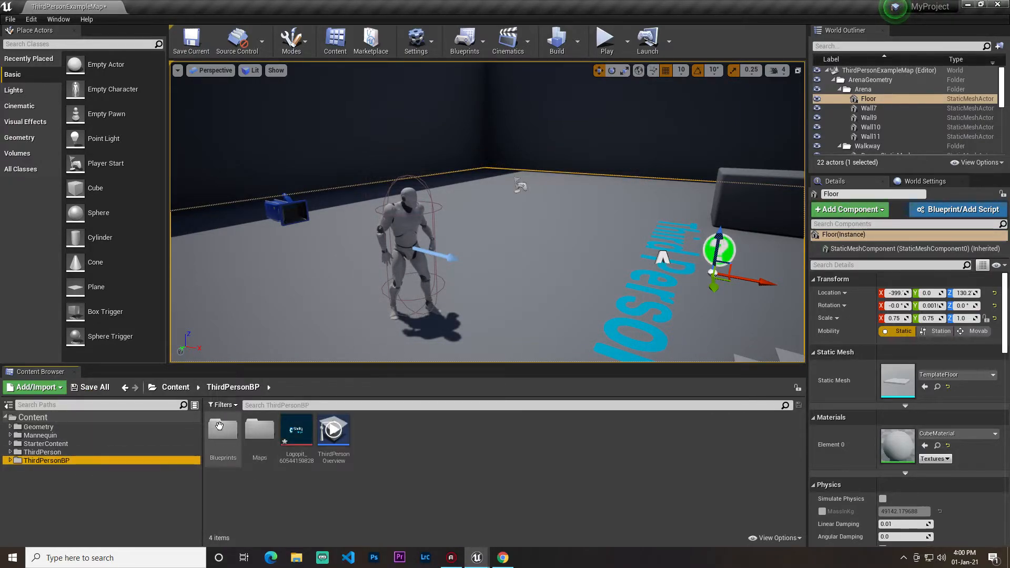
double_click(222, 429)
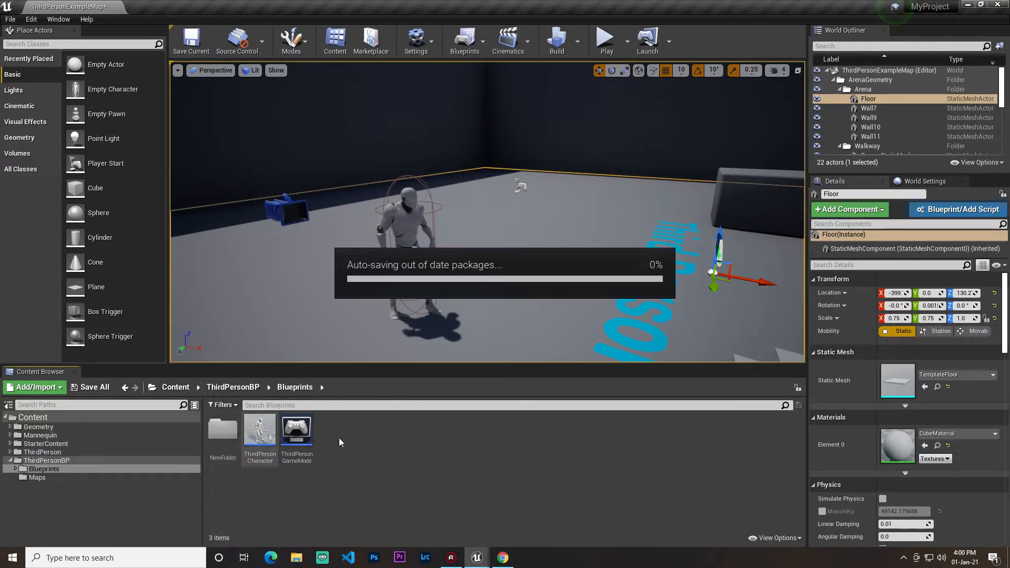
double_click(303, 444)
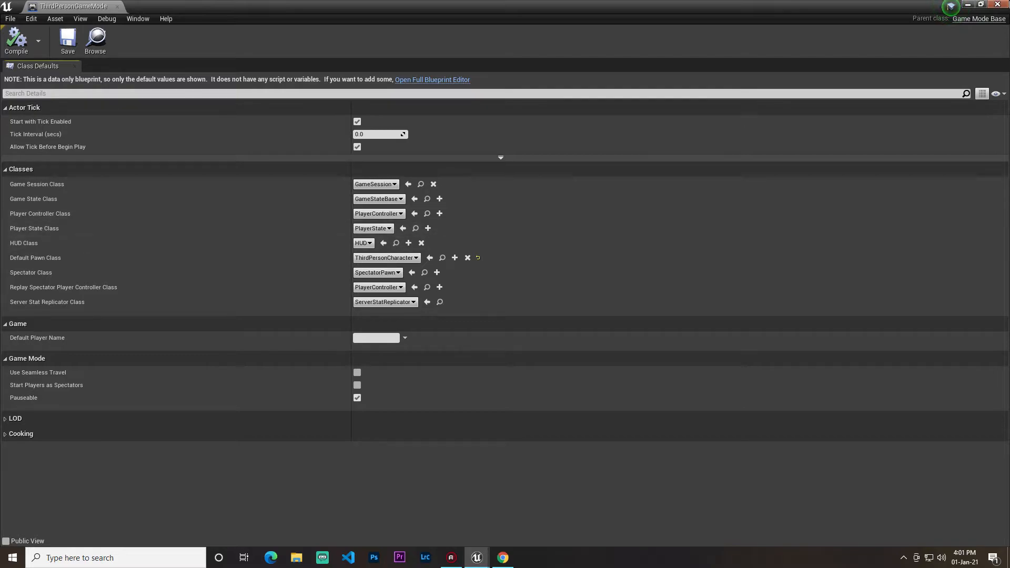
left_click(969, 4)
right_click_drag(523, 230, 589, 197)
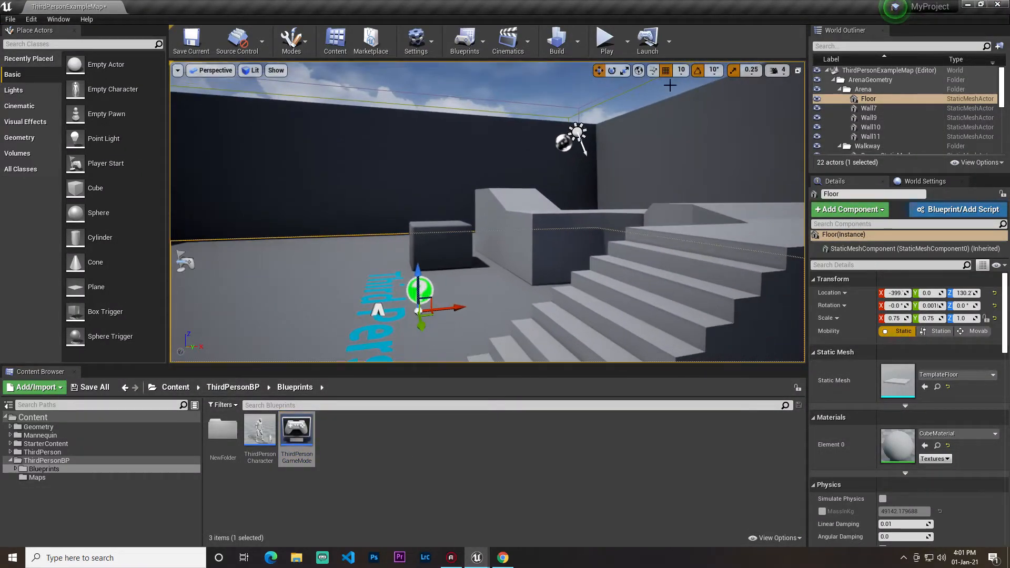
right_click_drag(421, 274, 332, 336)
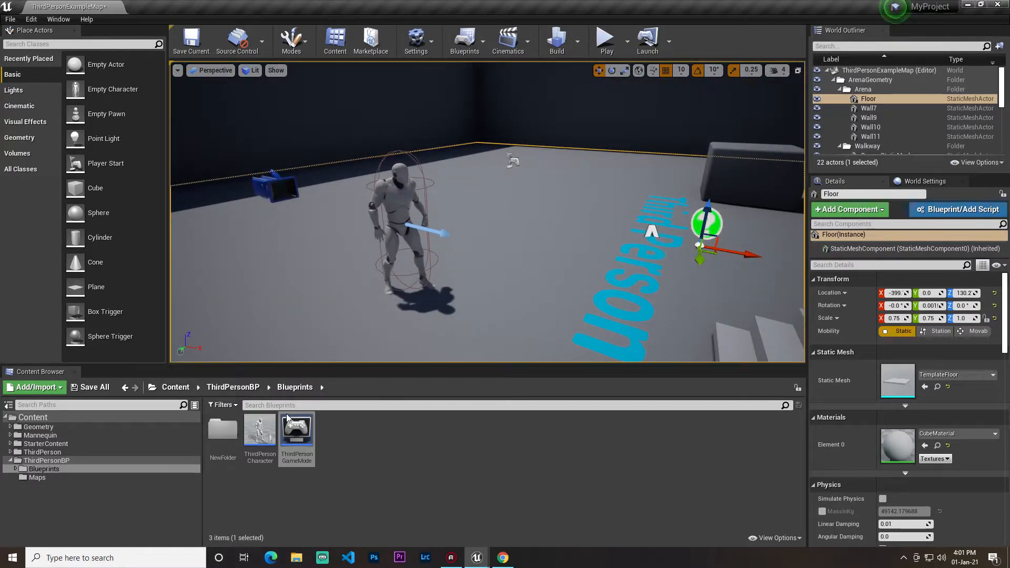
Reopen ThirdPersonGameMode, choose ThirdPersonCharacter as the Default Pawn Class and return to the level
left_click(297, 428)
double_click(296, 429)
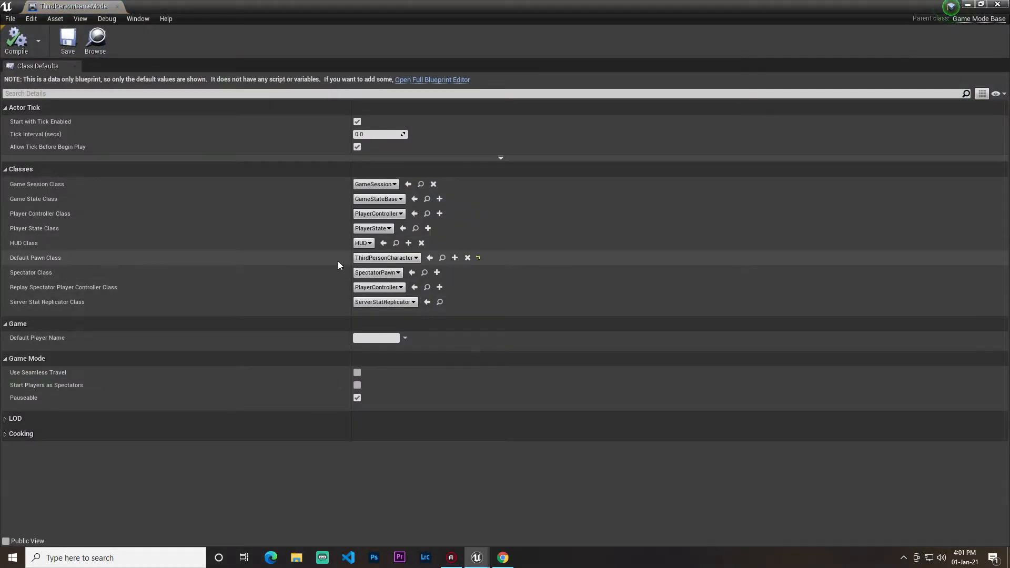
left_click(397, 258)
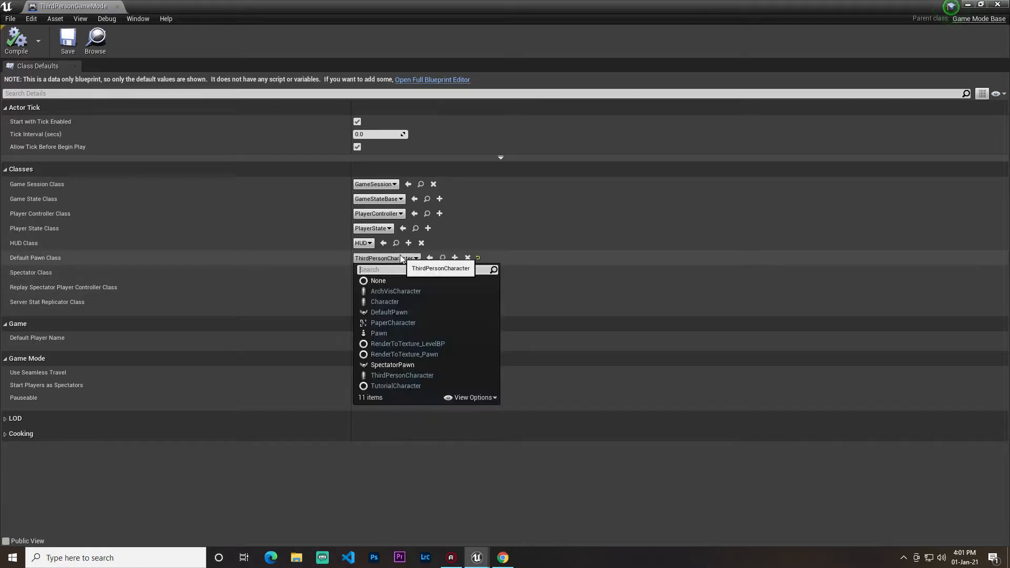
left_click(389, 376)
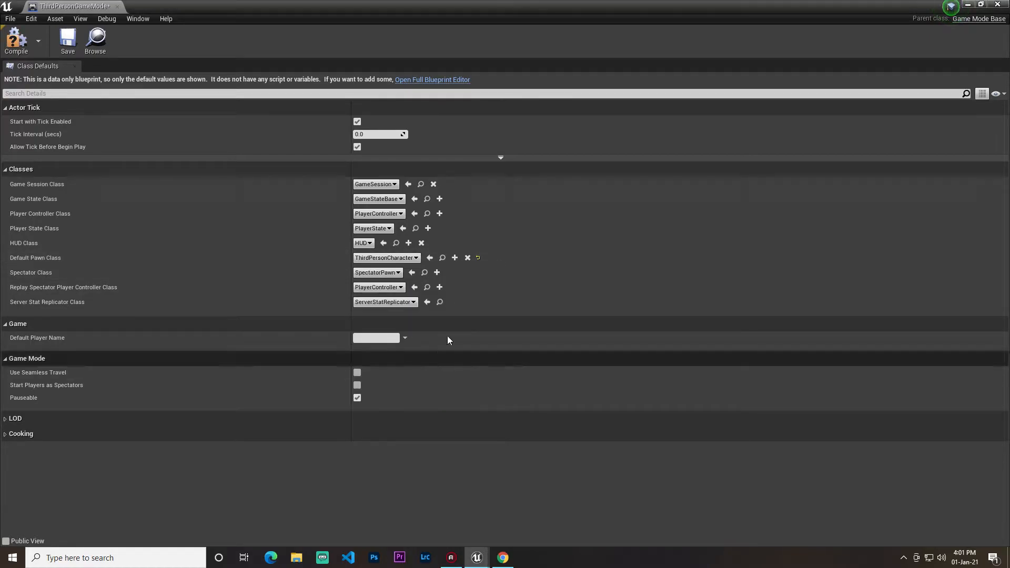
left_click(969, 6)
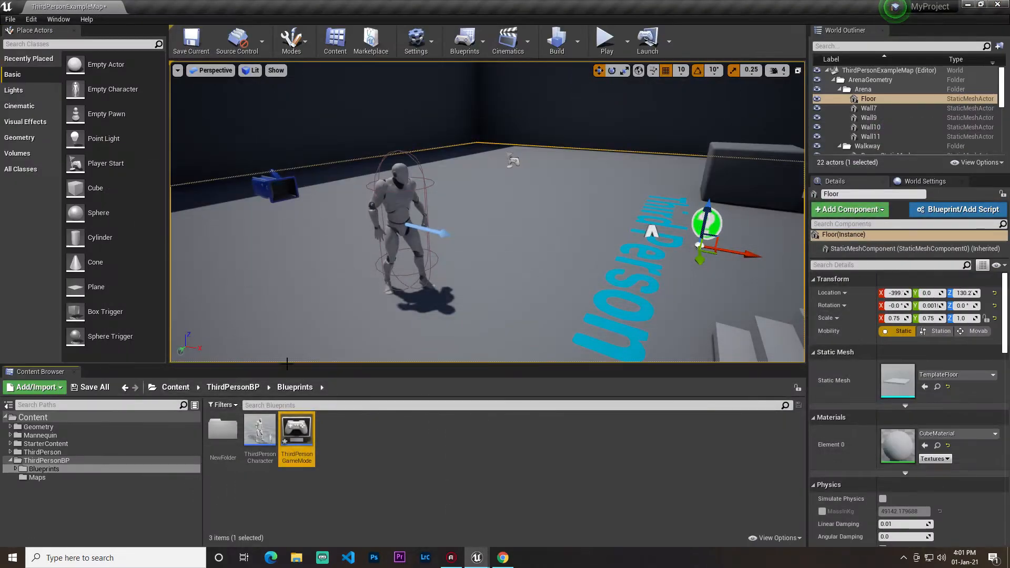
Show the ThirdPersonBP folder's contents, place a basic cube on the floor beside the stairs and focus the view on it
left_click(75, 459)
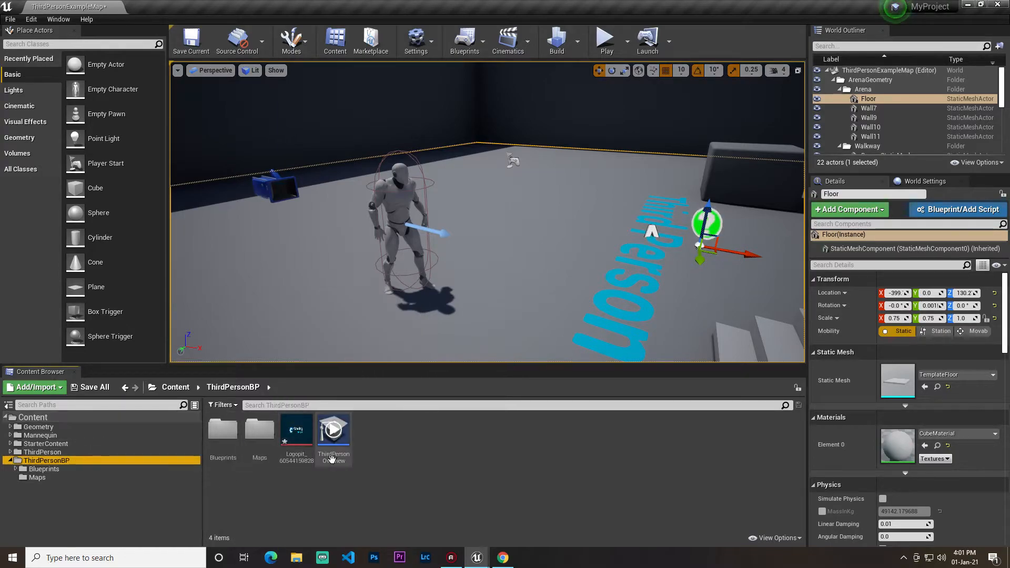
right_click_drag(395, 316, 608, 337)
left_click_drag(96, 188, 660, 284)
key("f")
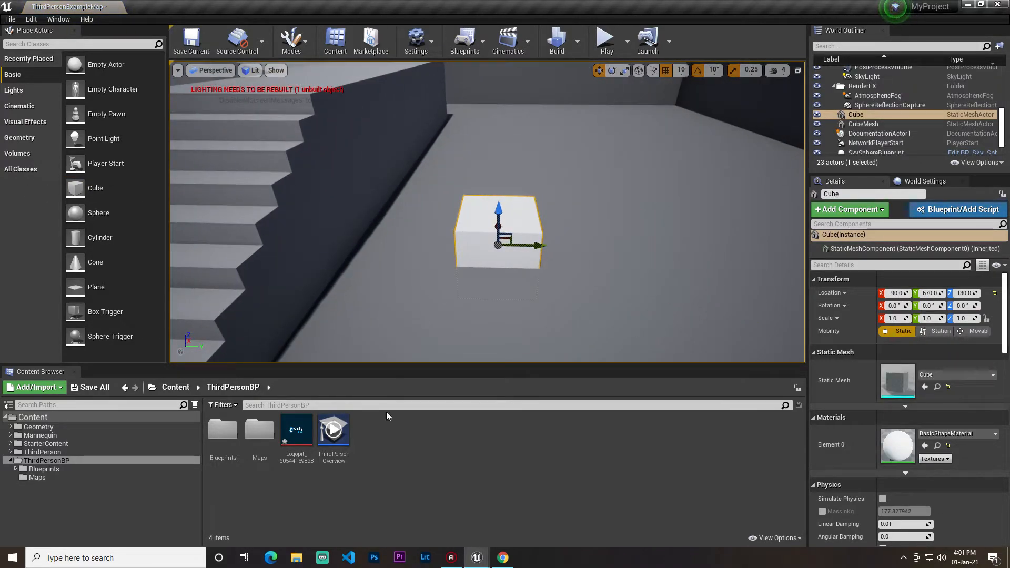
mouse_move(295, 431)
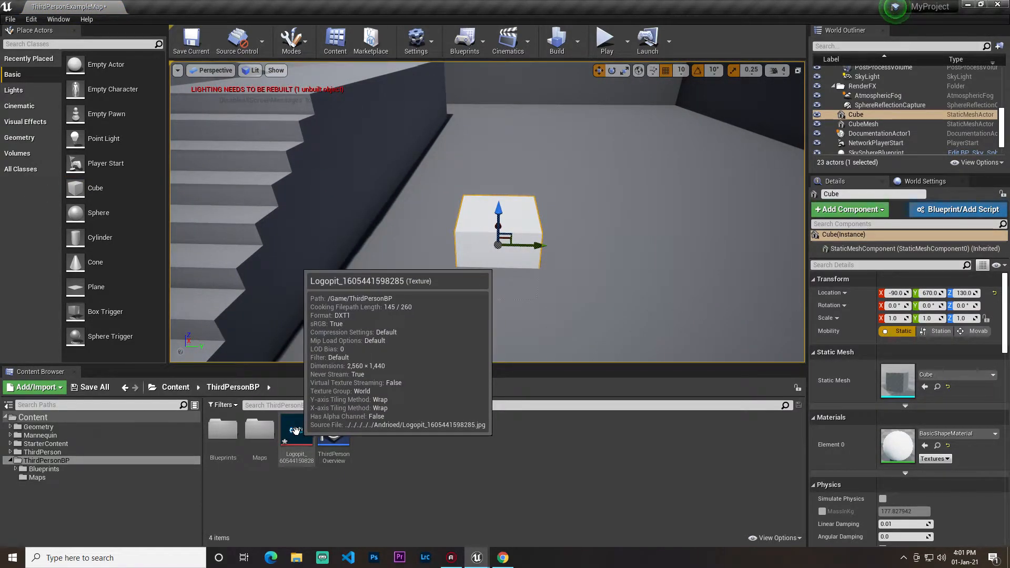
mouse_move(295, 432)
left_mouse_down()
mouse_move(432, 343)
mouse_move(489, 240)
mouse_move(292, 432)
left_mouse_up()
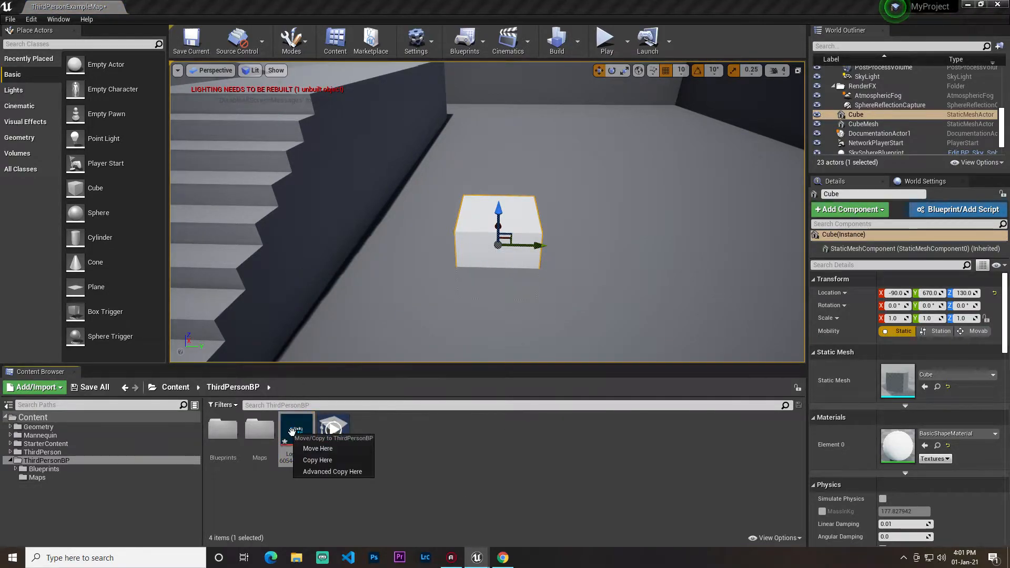
left_click(381, 424)
mouse_move(290, 438)
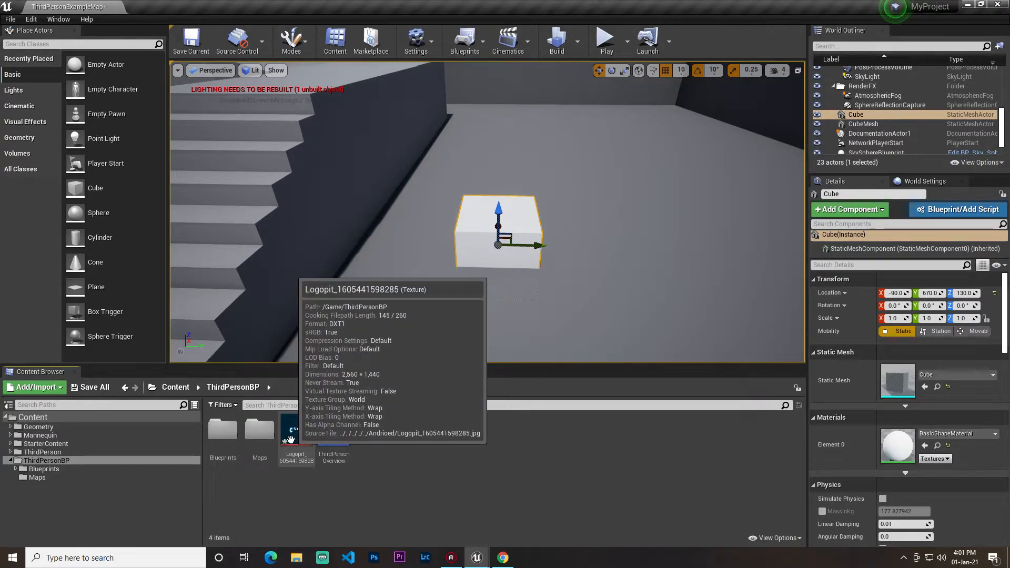
left_click(289, 436)
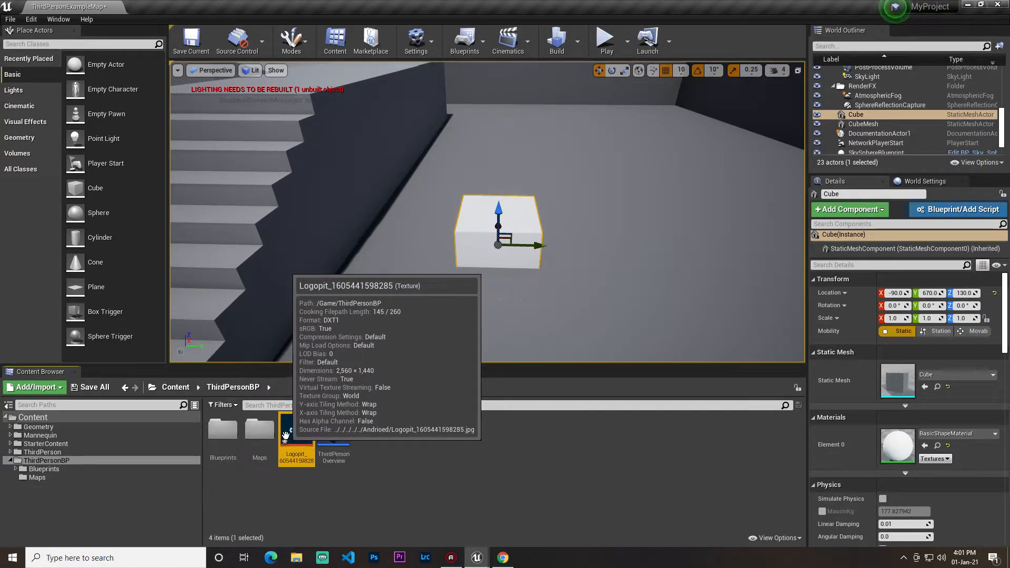
right_click(286, 435)
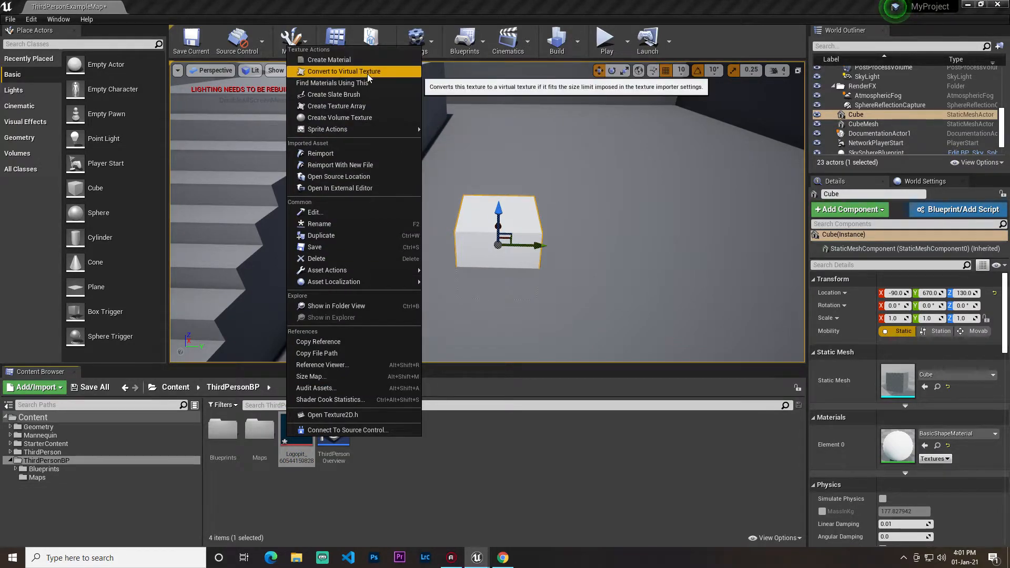
left_click(331, 57)
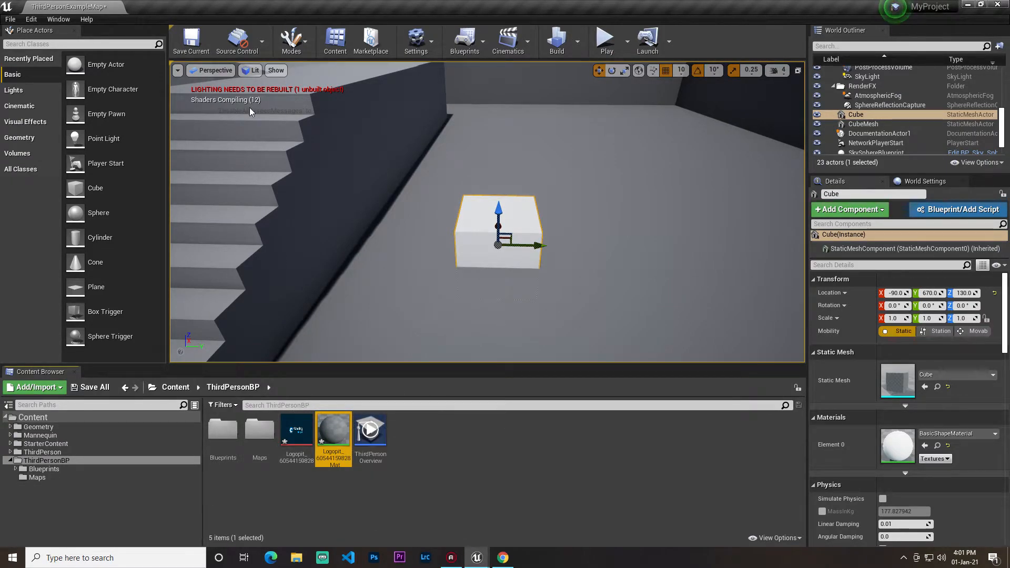
Save all modified content of the project, including the level and the new Logopit material
right_click_drag(401, 226, 365, 252)
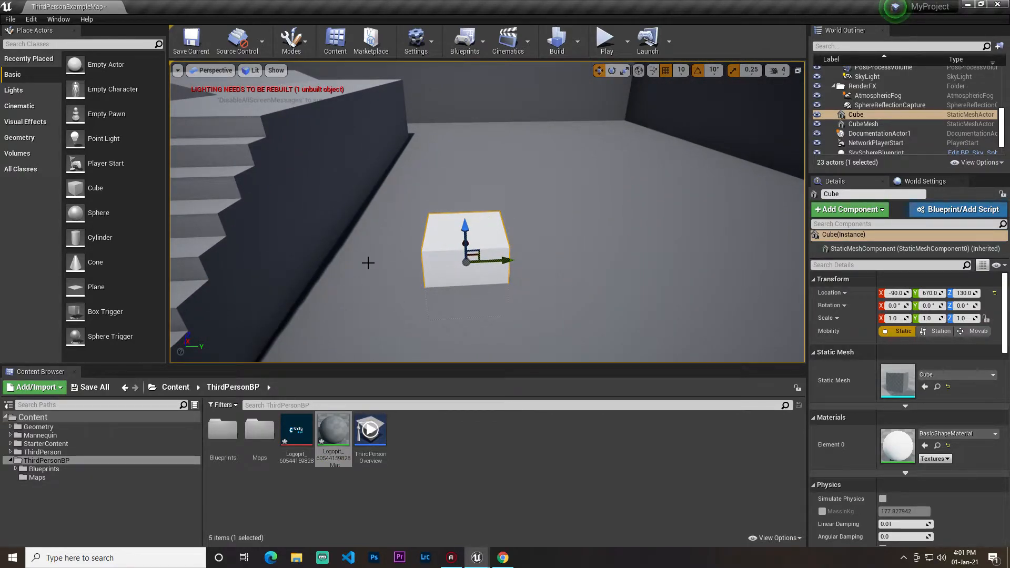
mouse_move(321, 262)
right_mouse_down()
mouse_move(284, 265)
mouse_move(322, 253)
right_mouse_up()
left_click(94, 387)
left_click(588, 375)
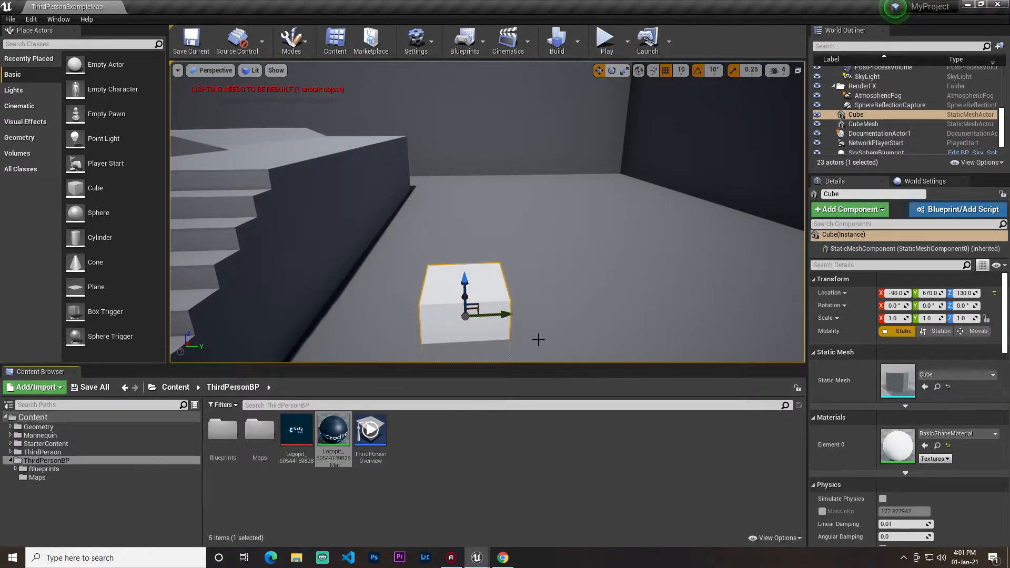
right_click_drag(538, 341, 515, 337)
right_click_drag(537, 263, 634, 320)
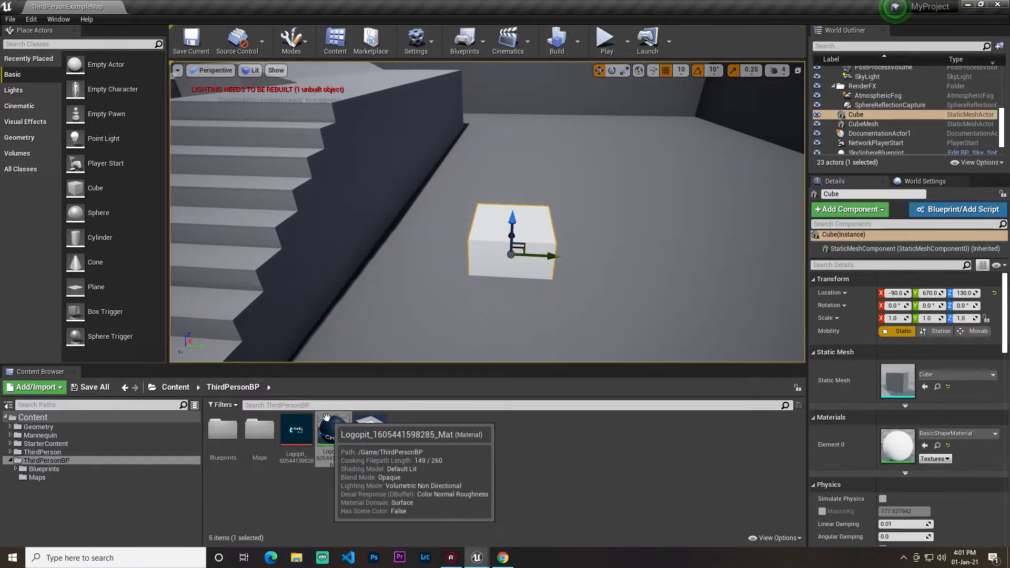
right_click_drag(426, 306, 443, 290)
left_click_drag(333, 432, 496, 141)
right_click_drag(496, 141, 544, 147)
Scale the cube up in width and height into a large wall-like panel showing the logo, and select the floor
key("r")
left_click_drag(447, 178, 529, 178)
left_click_drag(410, 141, 410, 76)
right_click_drag(462, 157, 394, 153)
left_click_drag(585, 185, 582, 193)
right_click_drag(581, 194, 550, 197)
left_click(490, 322)
right_click_drag(499, 245, 446, 242)
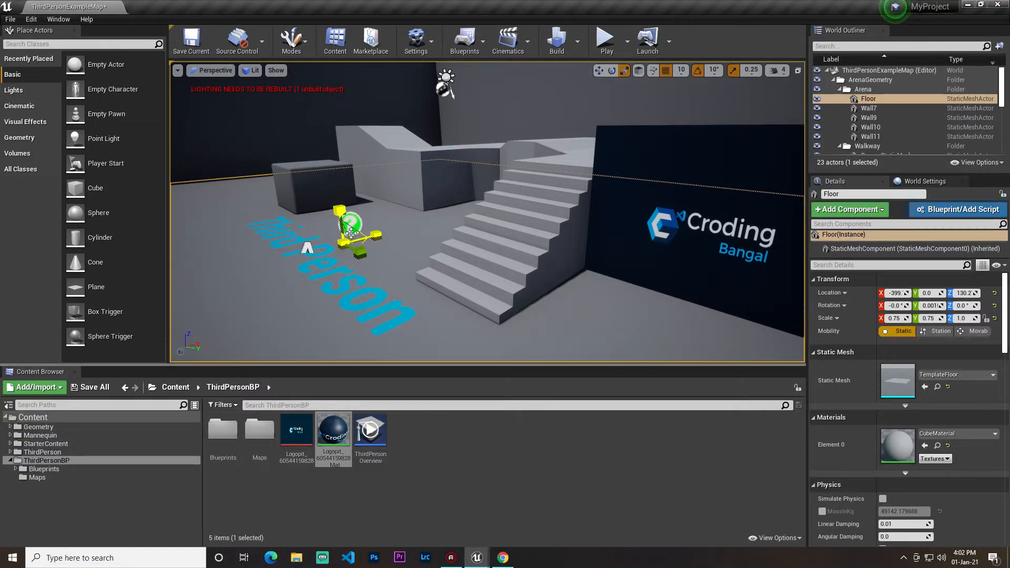
mouse_move(375, 264)
right_mouse_down()
mouse_move(383, 256)
mouse_move(284, 256)
mouse_move(401, 251)
mouse_move(380, 250)
right_mouse_up()
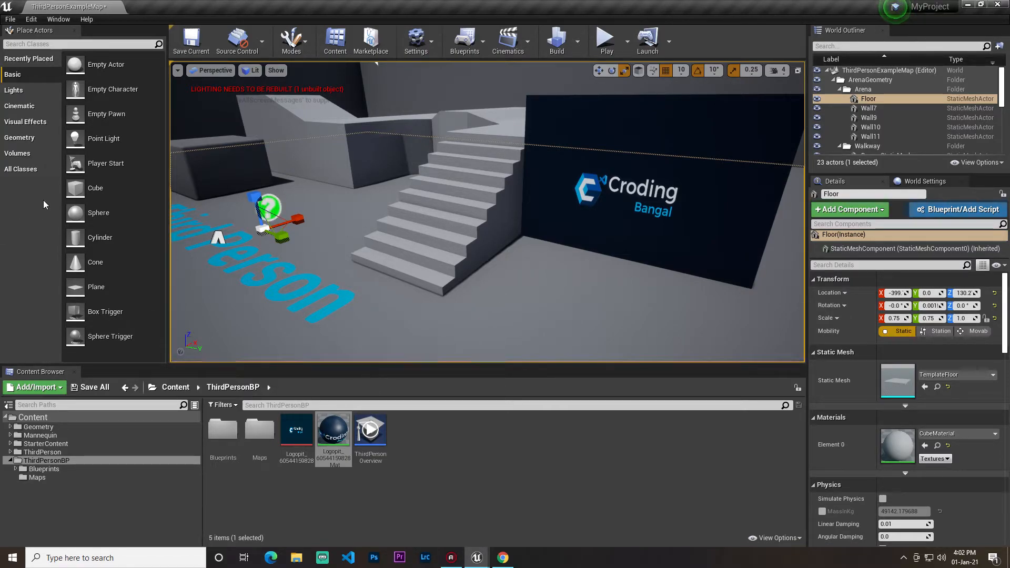
Bring up the parent class choices for another Blueprint class in ThirdPersonBP and close them without creating anything
right_click_drag(363, 232, 277, 231)
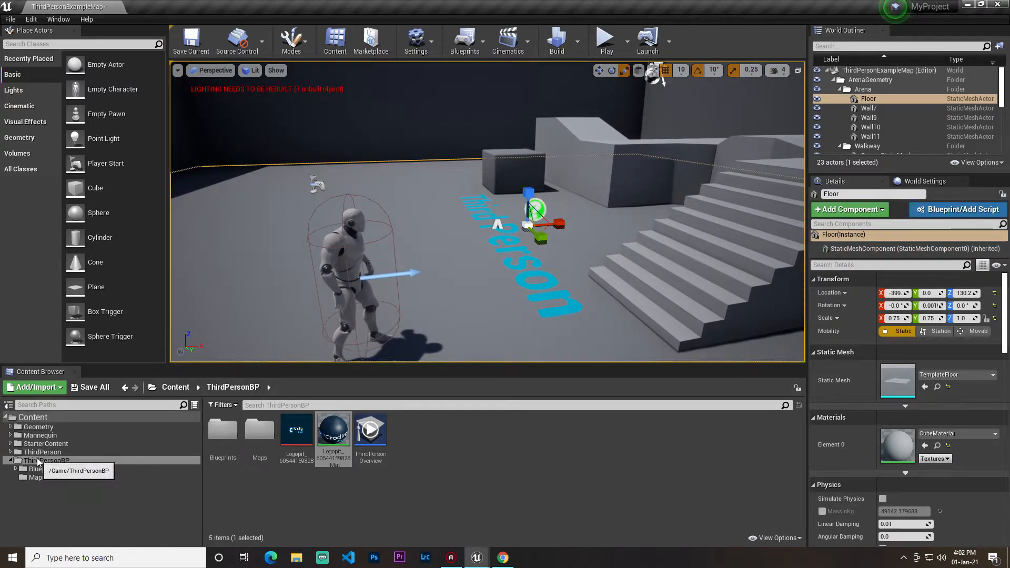
right_click(417, 475)
left_click(446, 225)
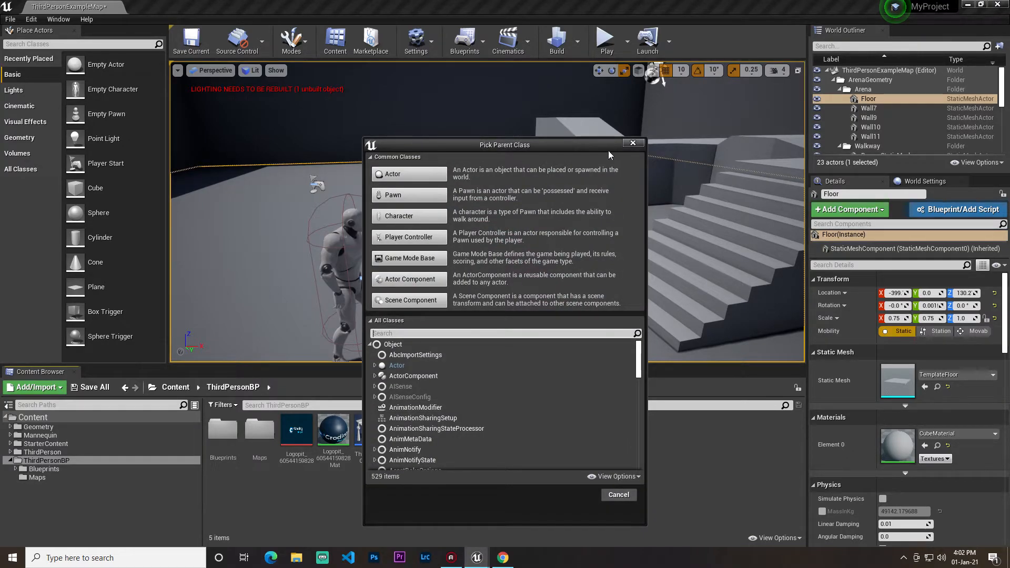
left_click(631, 144)
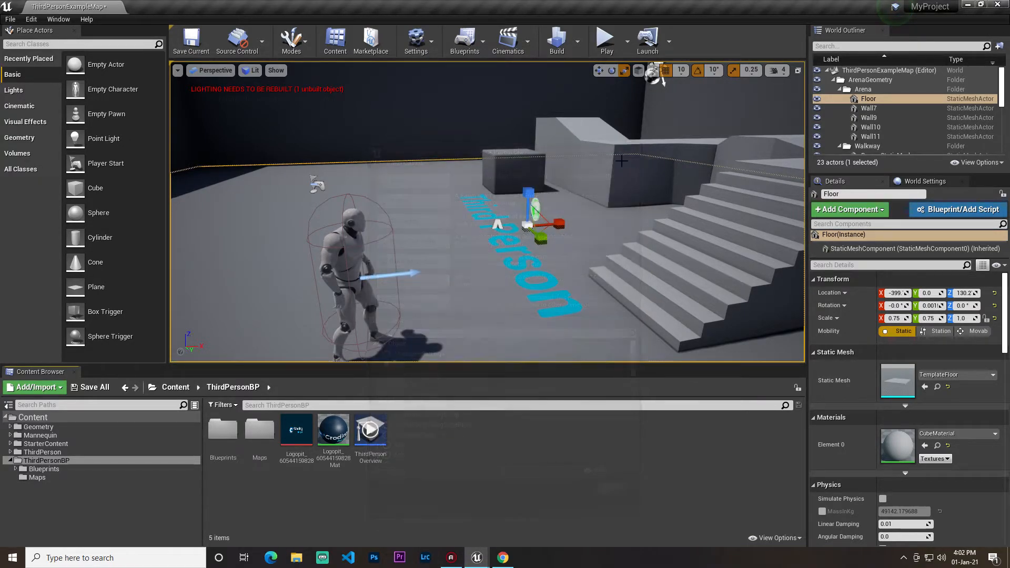
Inspect the whole arena level from a distance, then look closer at the stairs, platform and logo panel
right_click(520, 428)
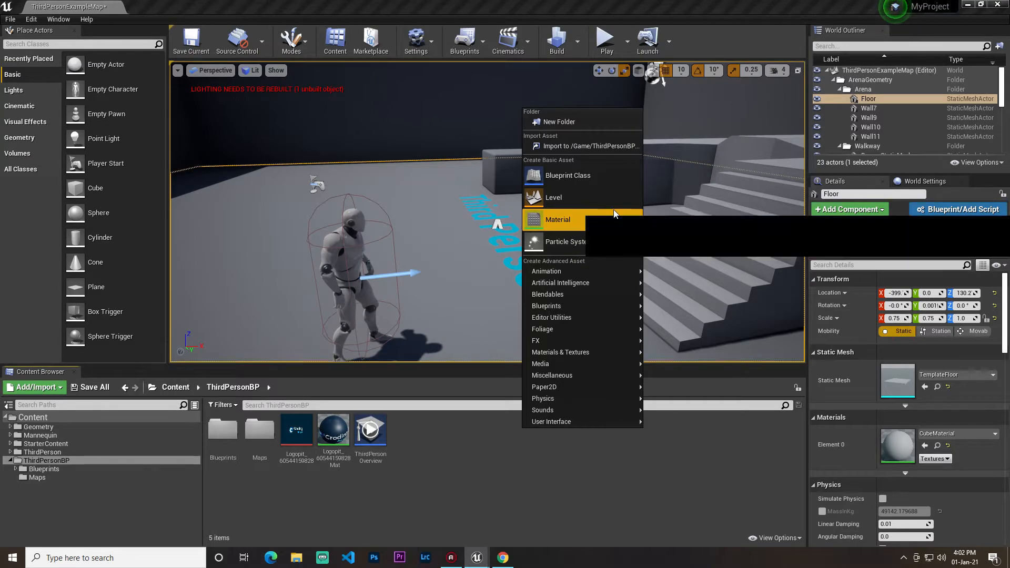
right_click_drag(409, 190, 489, 185)
key("s")
right_click_drag(408, 189, 437, 191)
key("s")
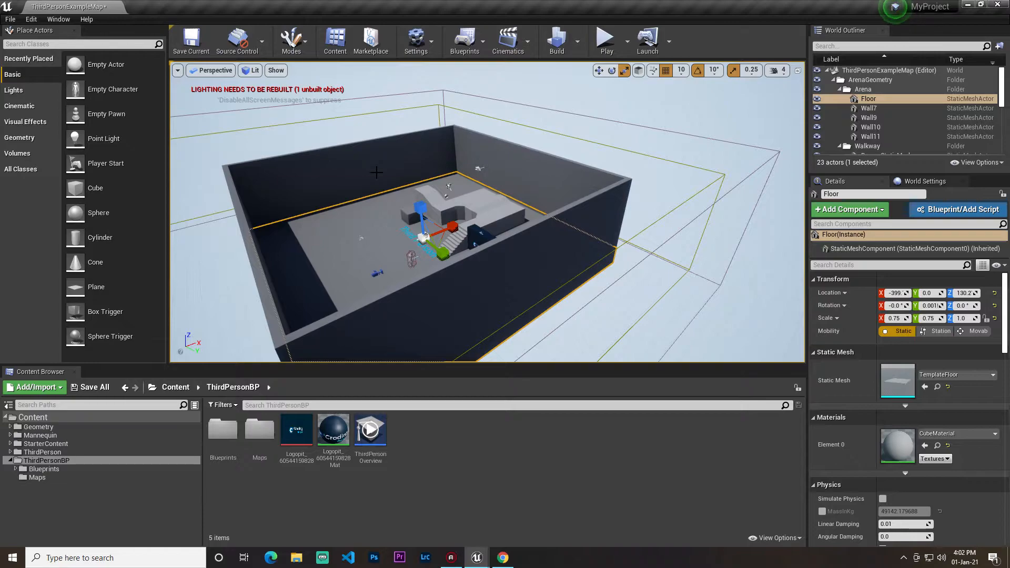
right_click_drag(377, 173, 396, 194)
key("w")
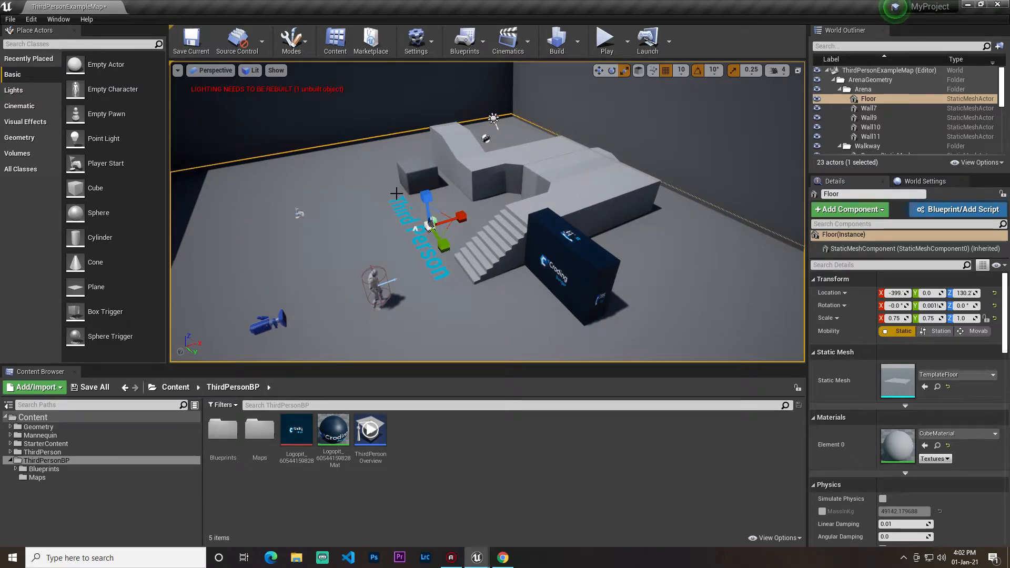
right_click_drag(481, 159, 520, 231)
key("w")
key("s")
key("w")
Create a new Level asset in the ThirdPersonBP folder, keep its default name, and open it for editing
right_click(512, 441)
mouse_move(515, 434)
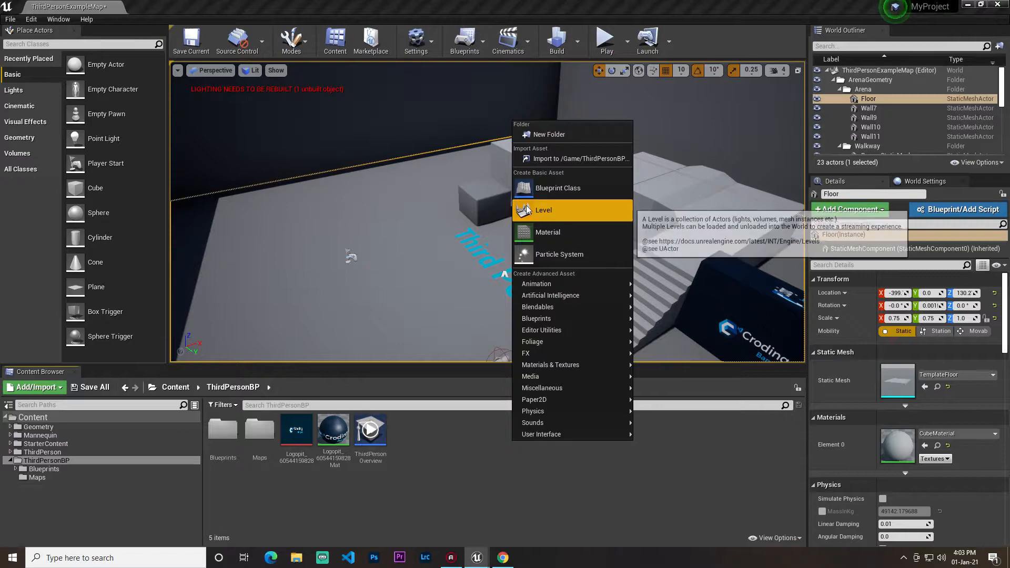
left_click(542, 210)
key("Return")
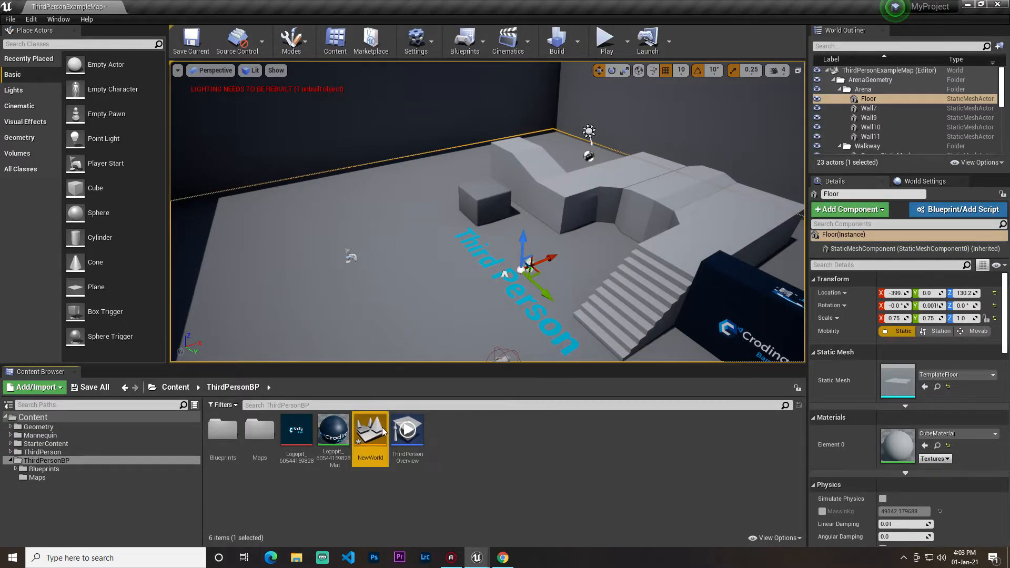
double_click(379, 428)
left_click(547, 375)
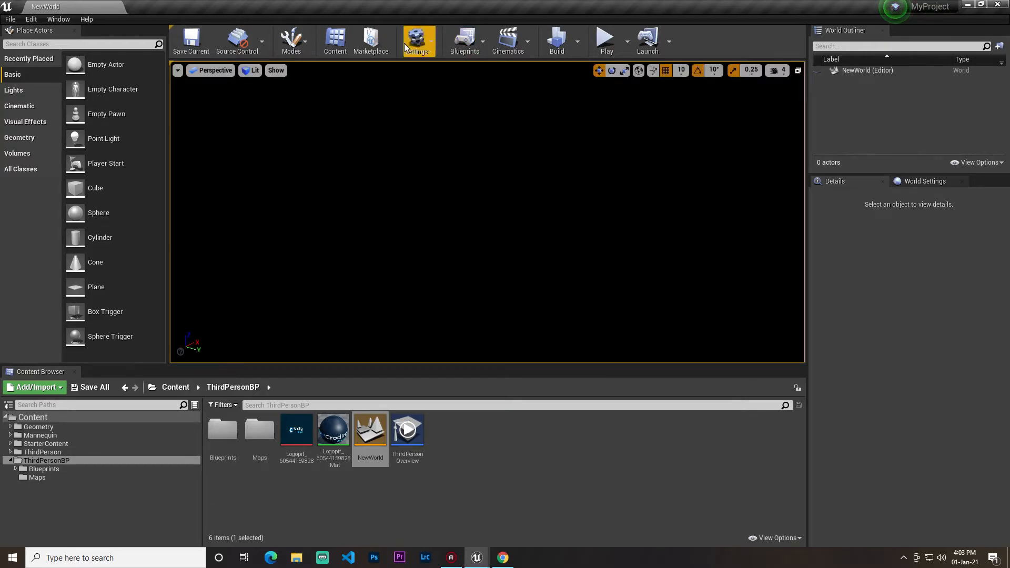
Create a new landscape in the empty level with 2 × 2 components, leaving the other settings at their defaults
left_click(291, 40)
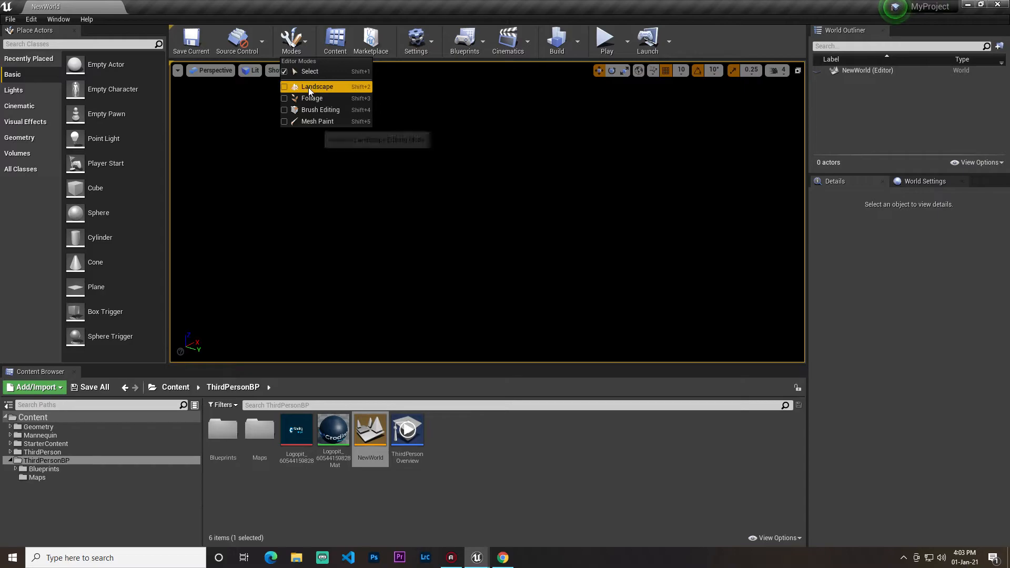
left_click(317, 86)
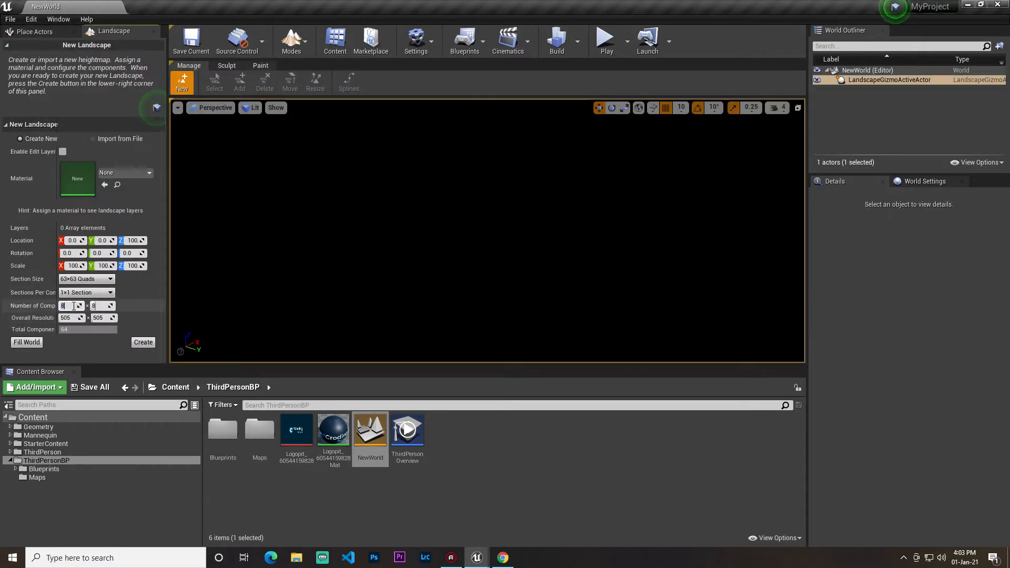
left_click(102, 307)
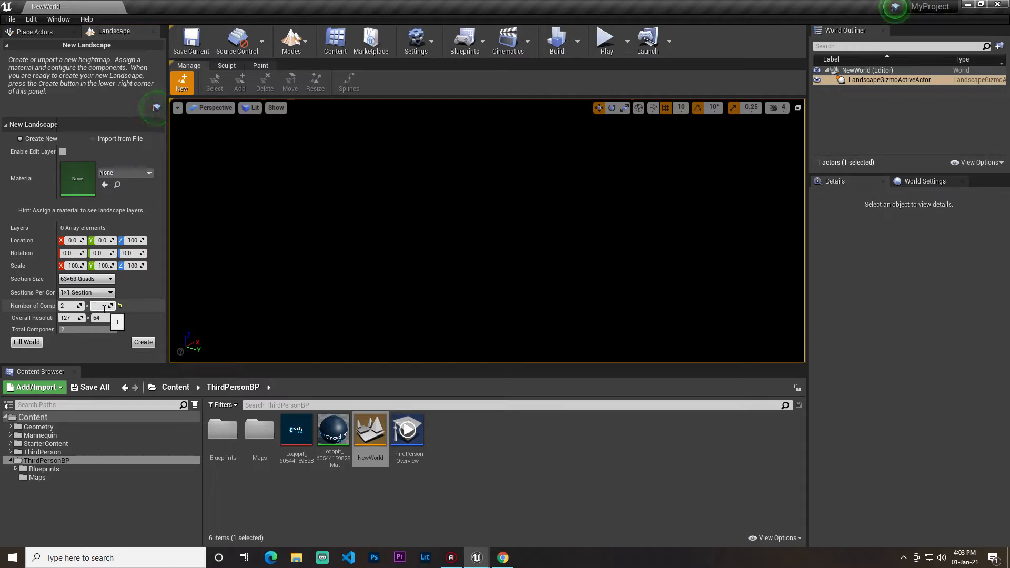
type("2")
key("Return")
left_click(143, 342)
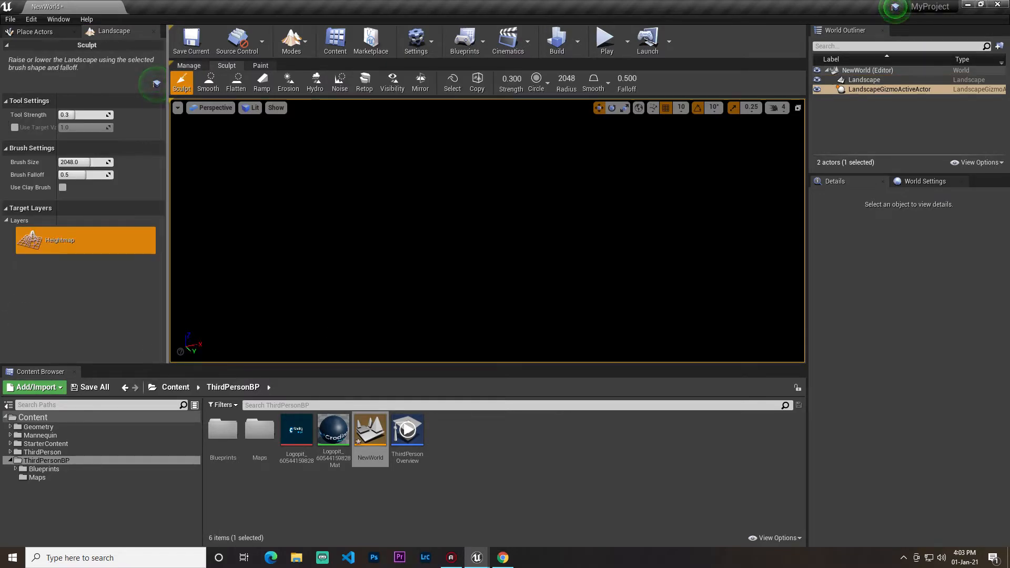
Return to Select mode and place a Directional Light in the level
left_click(292, 42)
left_click(295, 74)
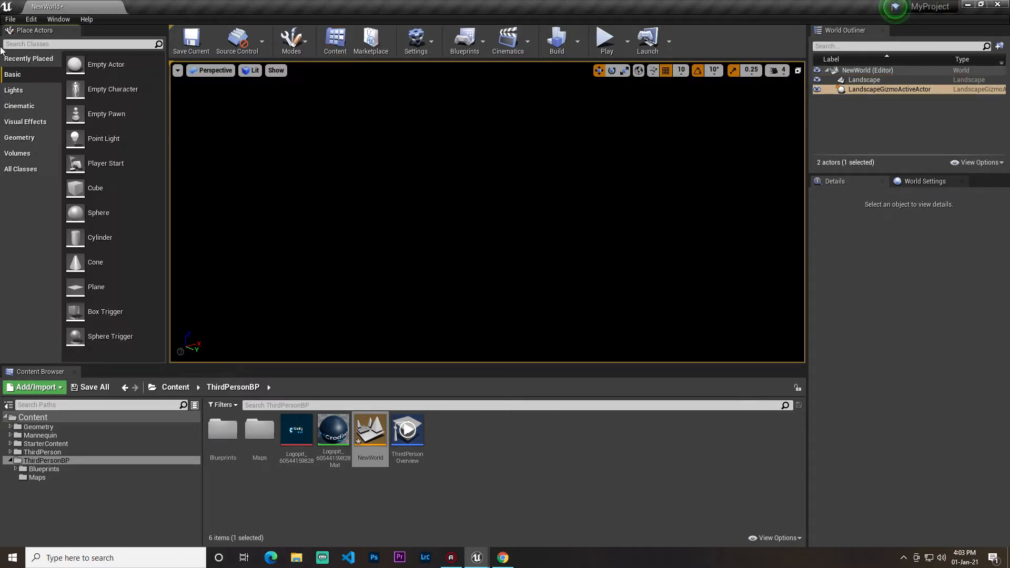
left_click(23, 93)
left_click_drag(79, 64, 524, 239)
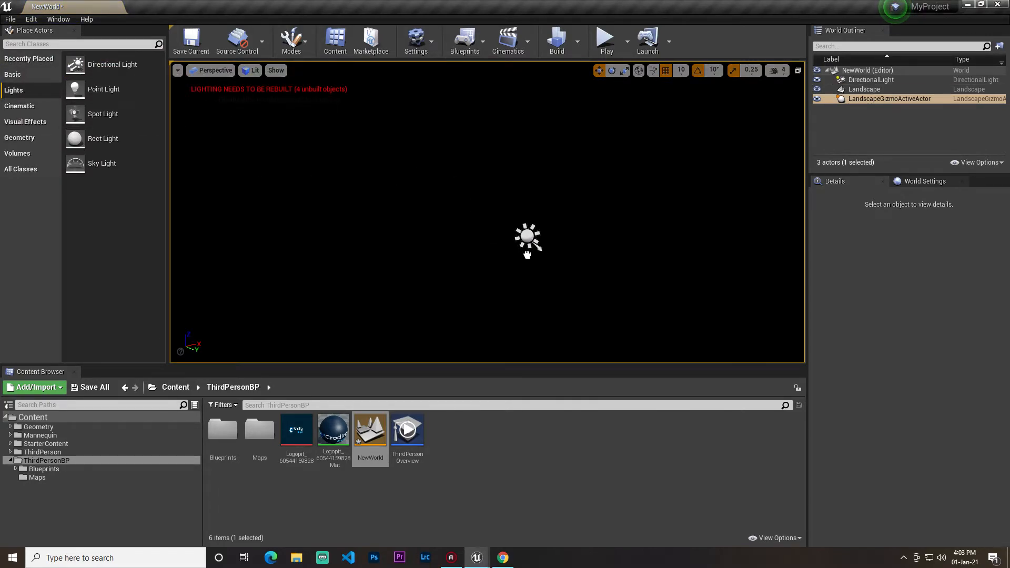
Examine the lit landscape around the directional light from several distances and angles, out to its horizon
right_click_drag(500, 240, 468, 176)
key("s")
key("s")
right_click_drag(548, 250, 548, 319)
right_click_drag(476, 187, 184, 205)
key("d")
key("d")
right_click_drag(488, 212, 520, 230)
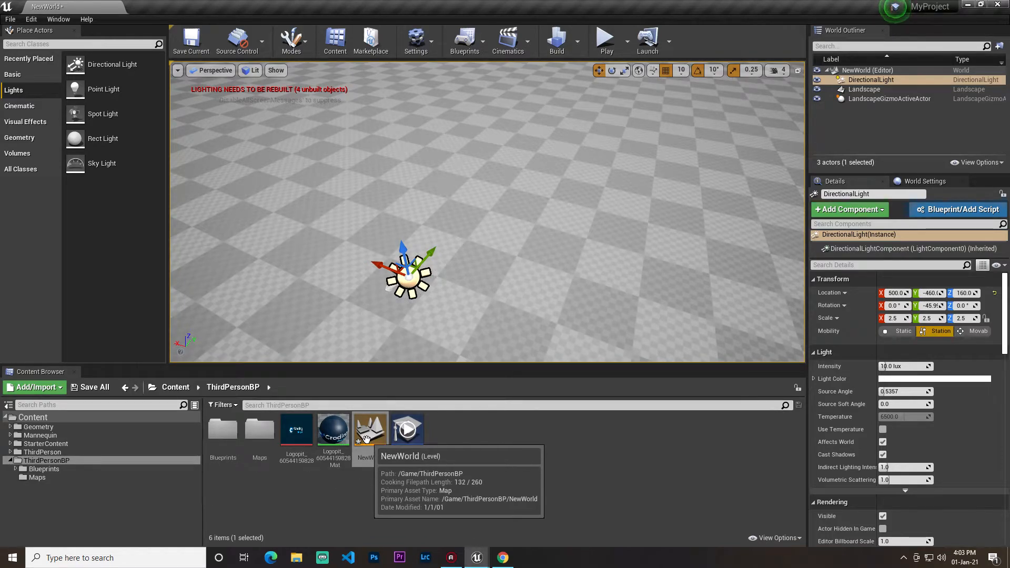
right_click_drag(550, 174, 551, 169)
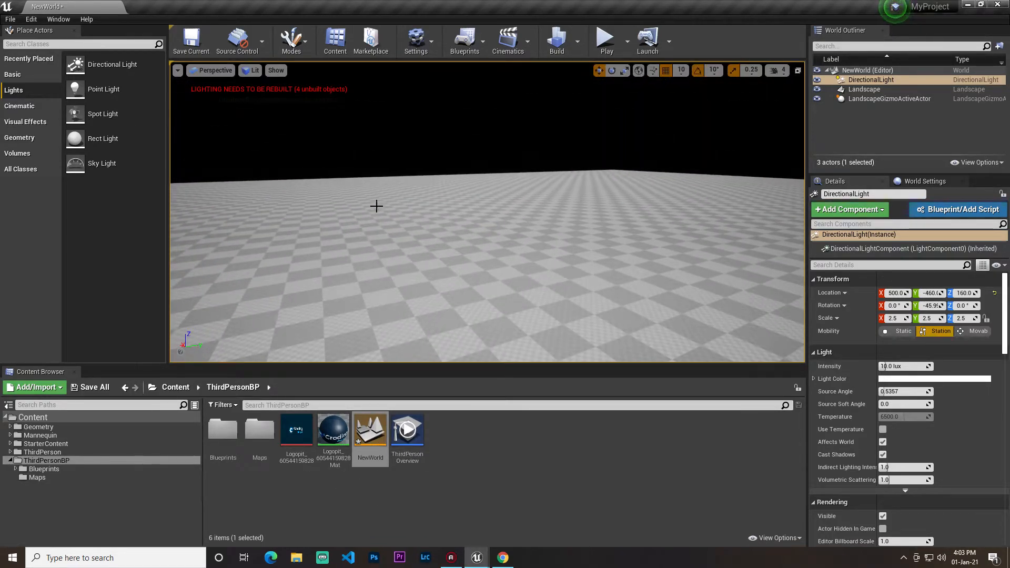
right_click_drag(428, 230, 429, 268)
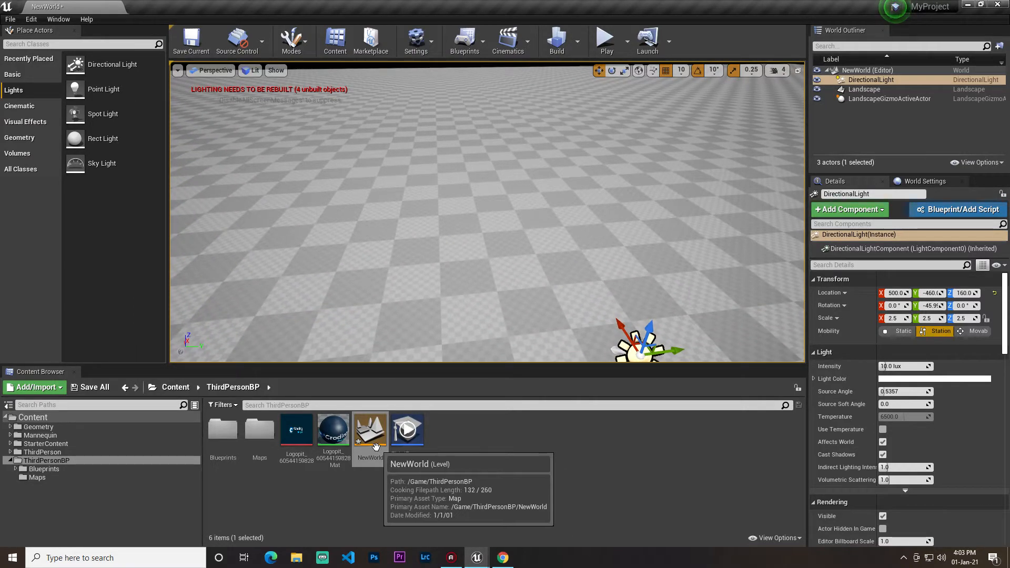
Duplicate the NewWorld level as NewWorld1 in the same folder and save all modified content
right_click(387, 453)
left_click(414, 245)
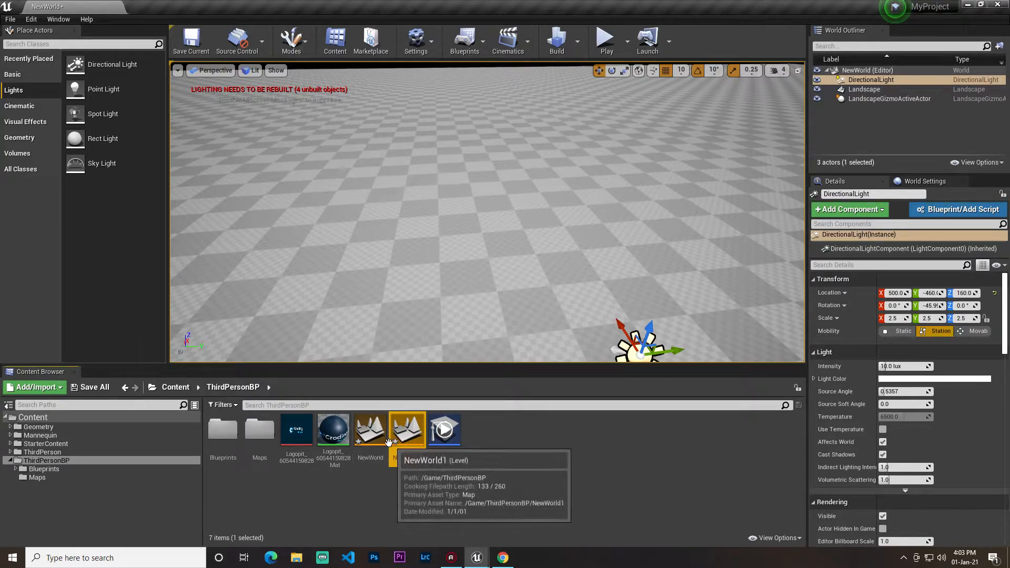
left_click(92, 388)
left_click(595, 374)
Look through the level's World Settings, from game mode down to the audio and LOD sections, and around the landscape
left_click(928, 184)
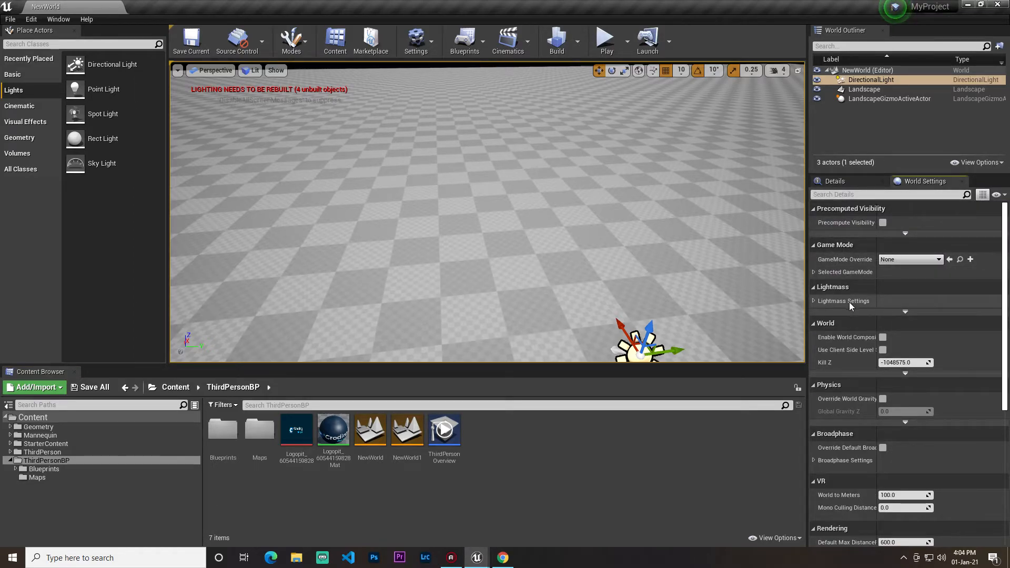
scroll(849, 314, "down", 5)
scroll(876, 390, "down", 4)
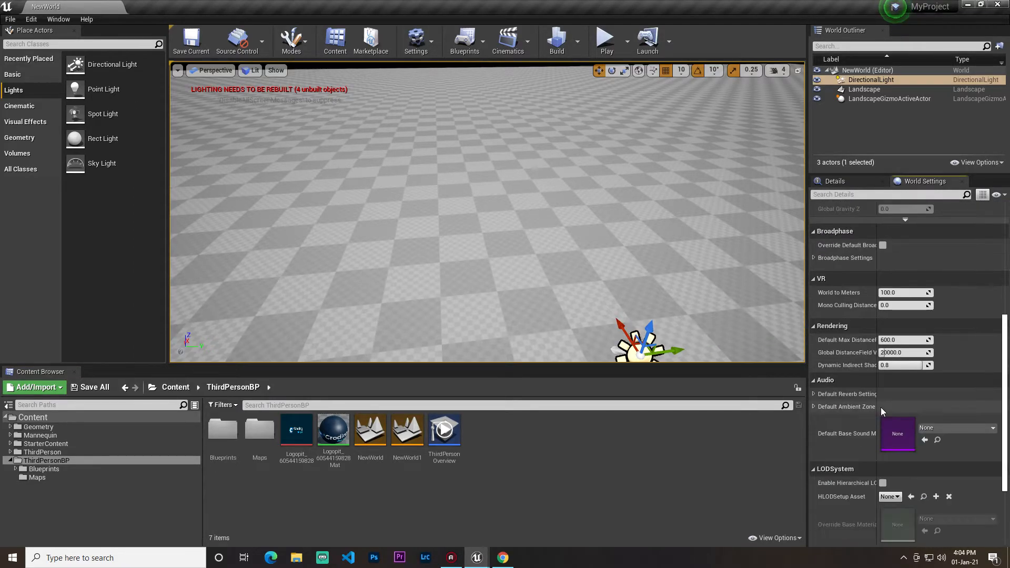
scroll(877, 369, "up", 7)
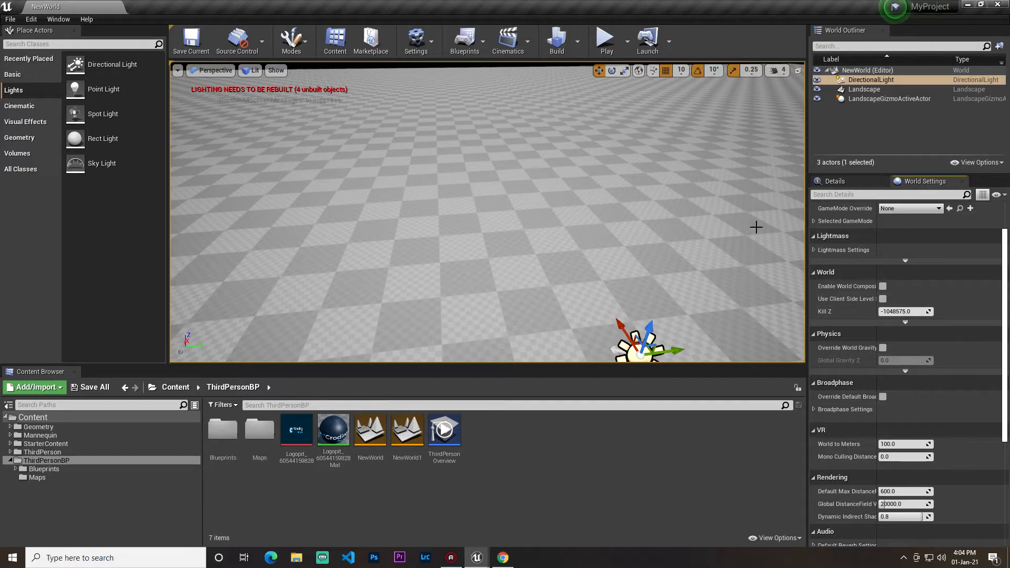
scroll(767, 231, "up", 4)
right_click_drag(729, 233, 729, 233)
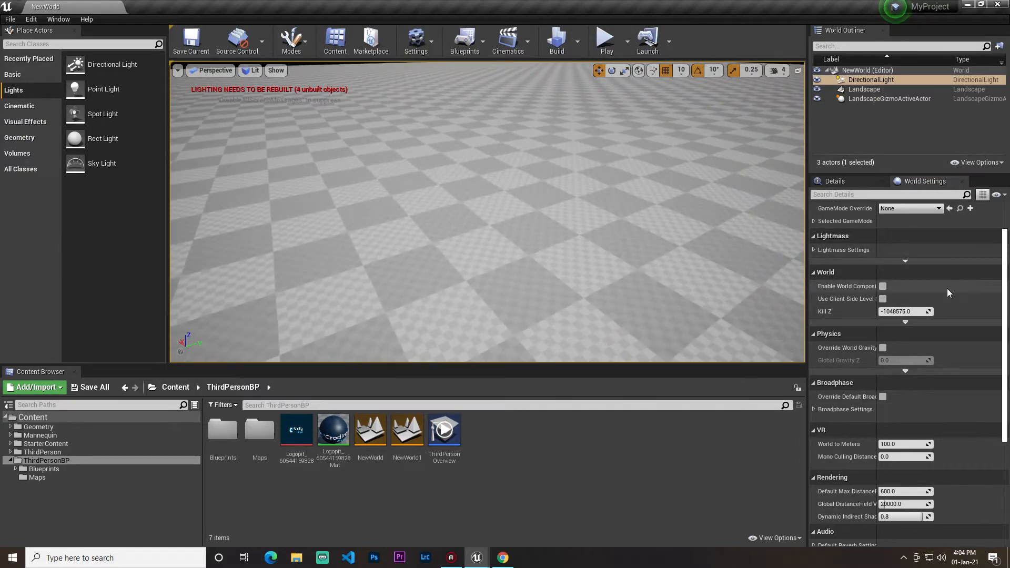
right_click_drag(584, 285, 584, 286)
right_click_drag(570, 238, 571, 239)
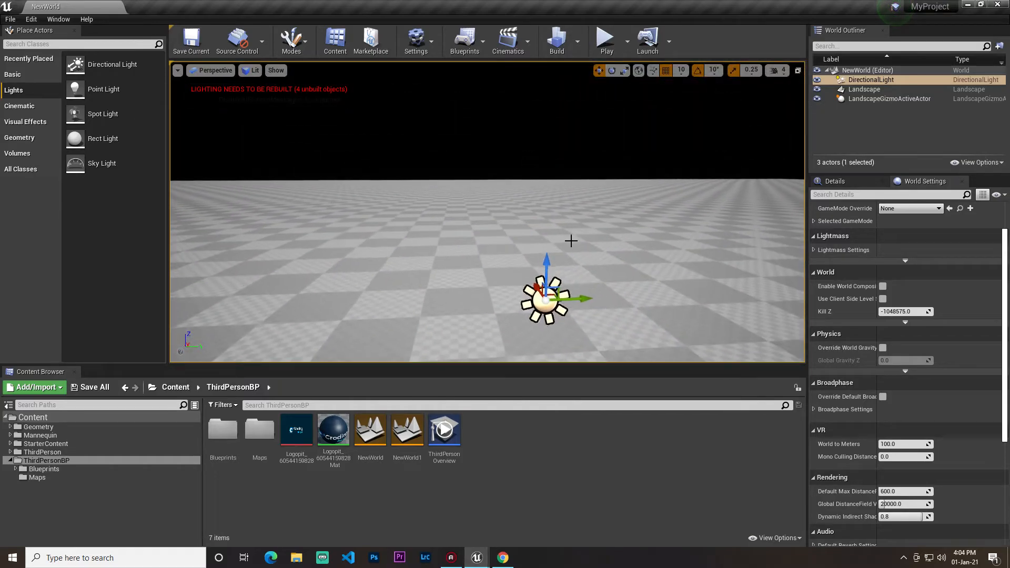
Set the Game Default Map to NewWorld1 in the project's Maps & Modes settings
left_click(415, 40)
left_click(430, 75)
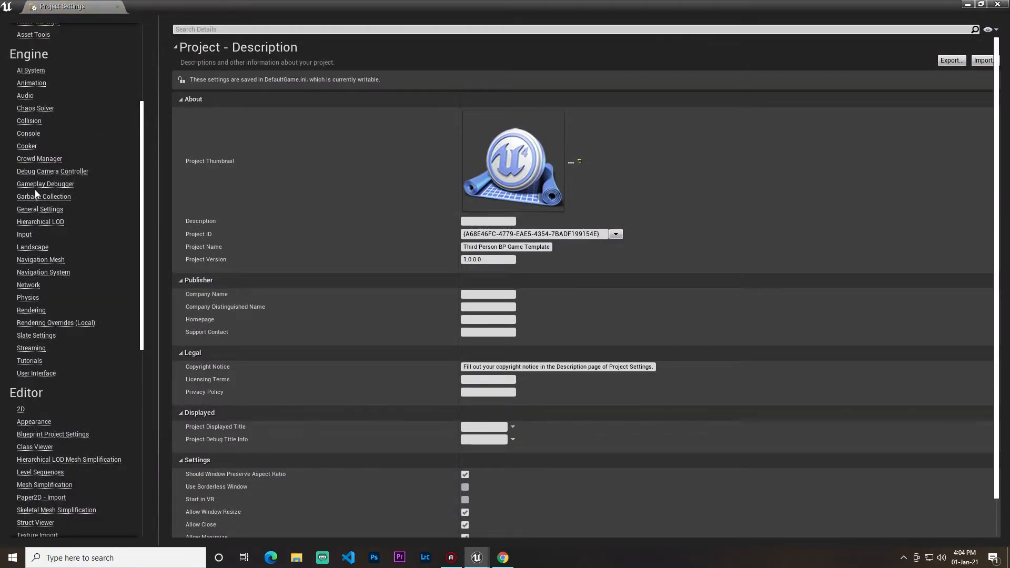
scroll(34, 199, "up", 6)
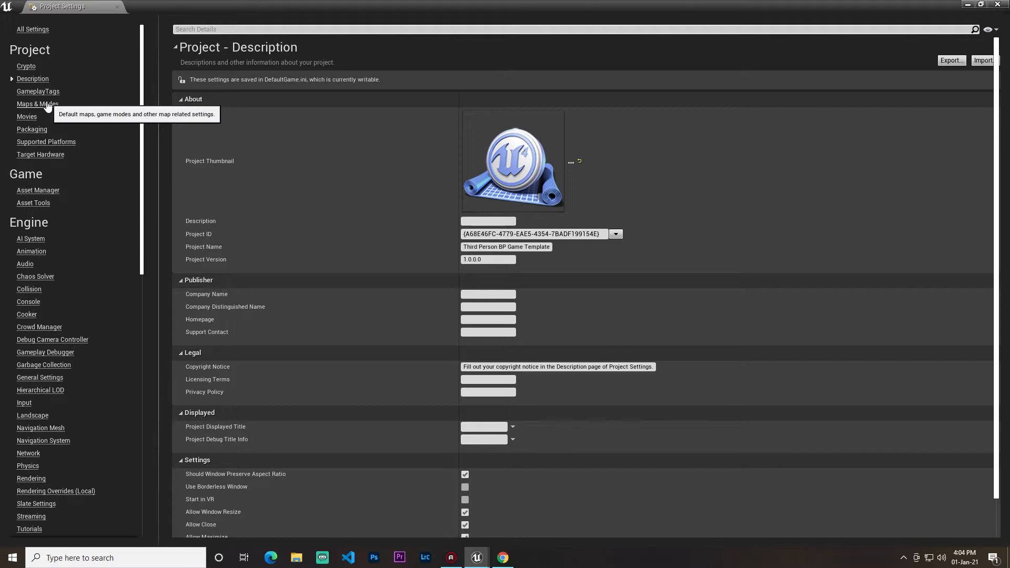
left_click(46, 105)
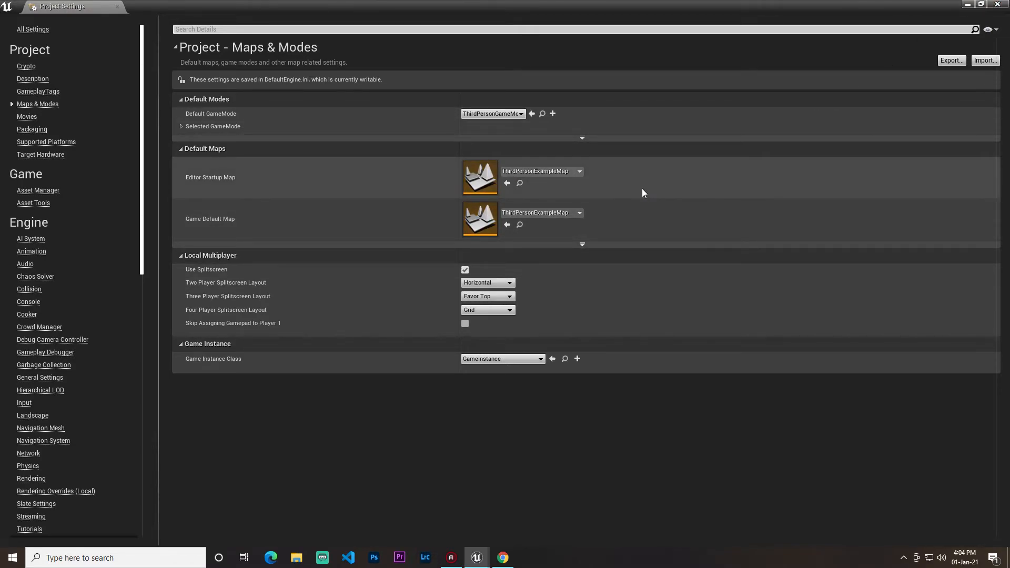
left_click(553, 213)
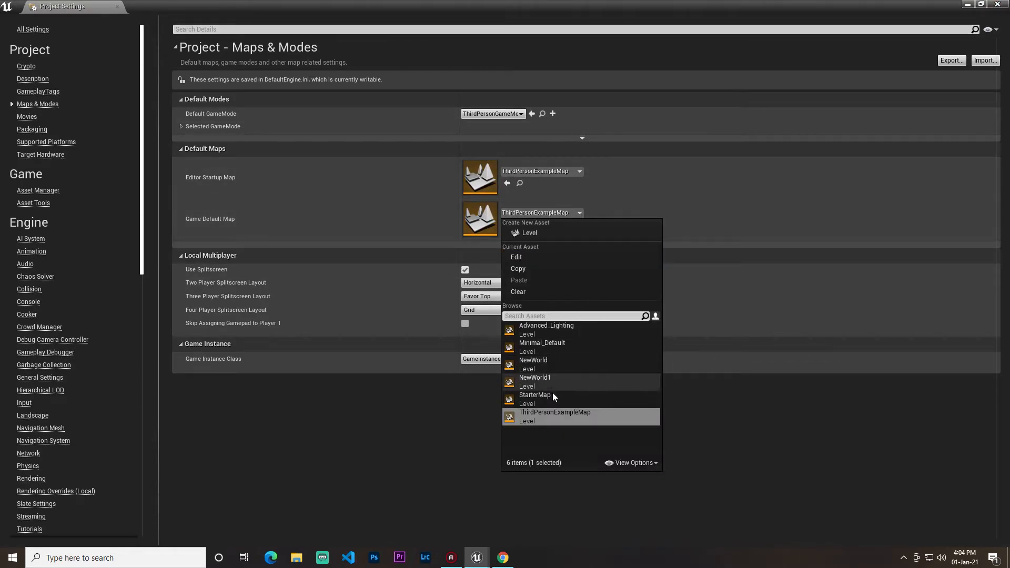
left_click(558, 379)
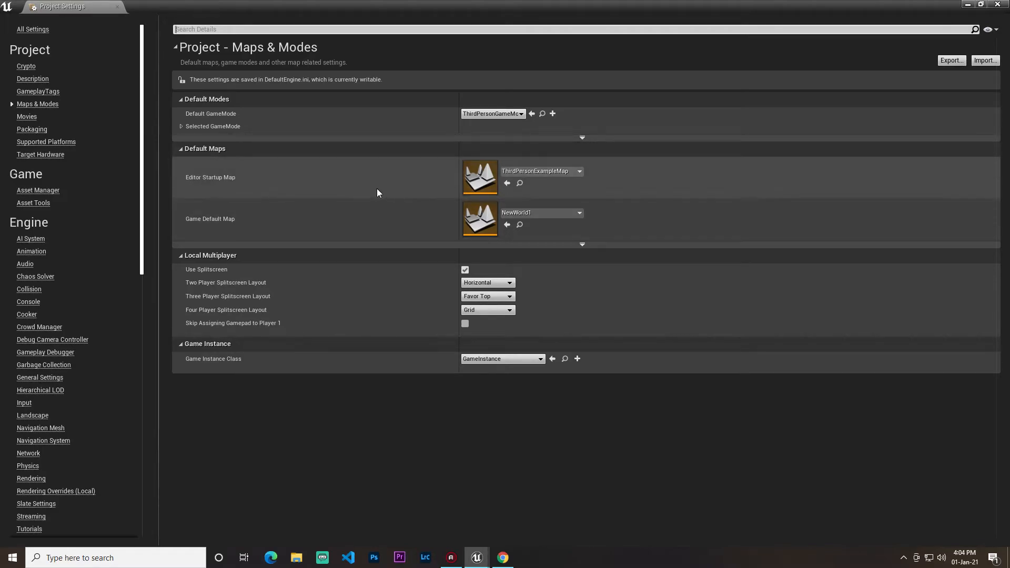
Shrink and put away the Project Settings window, reopen it to review Maps & Modes, and minimize it again
left_click(981, 5)
left_click(912, 39)
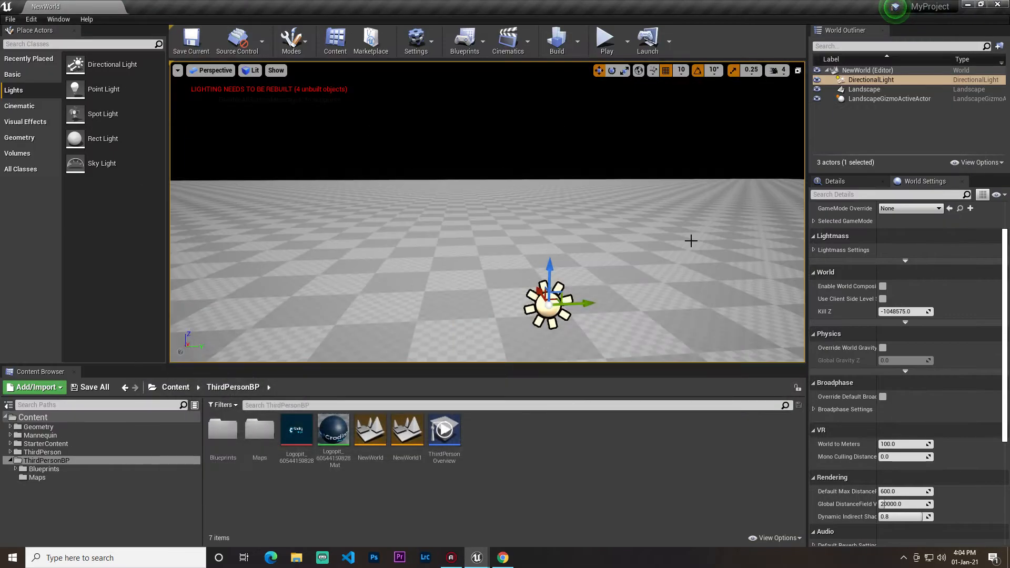
left_click(431, 45)
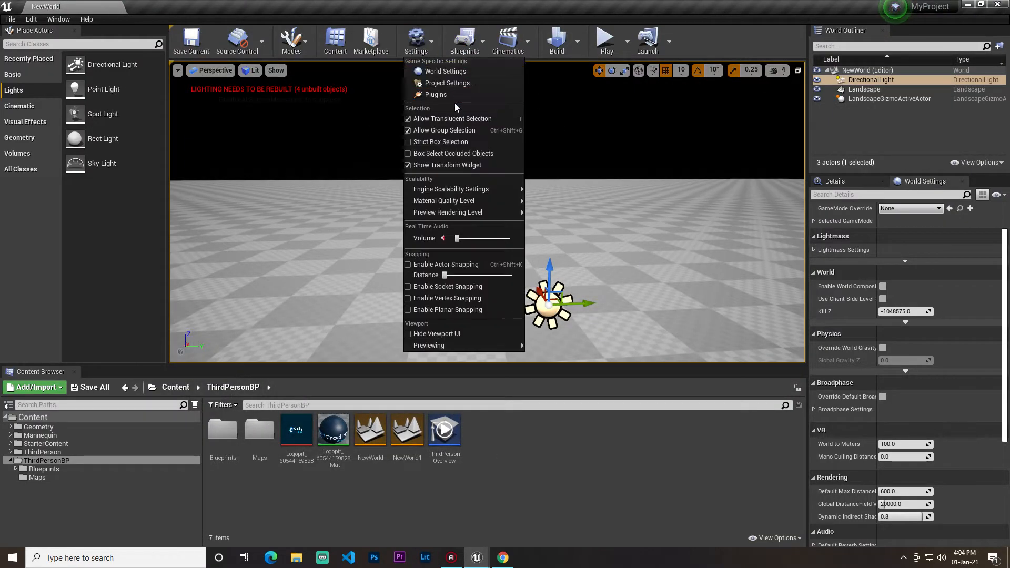
left_click(447, 83)
left_click(40, 144)
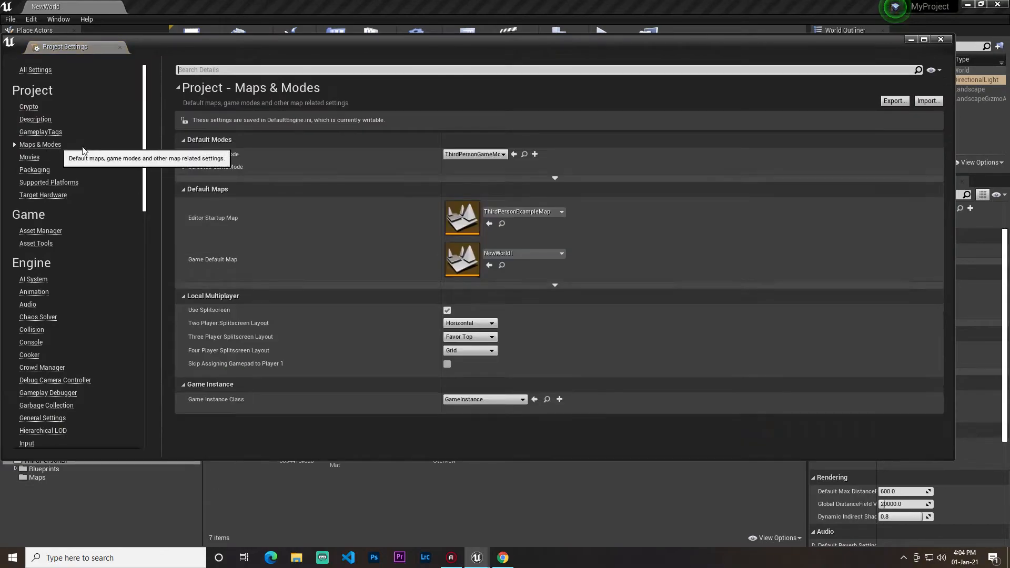
left_click(909, 41)
Play-test the NewWorld level with the third-person character, stop the session, and look around the directional light
left_click(605, 38)
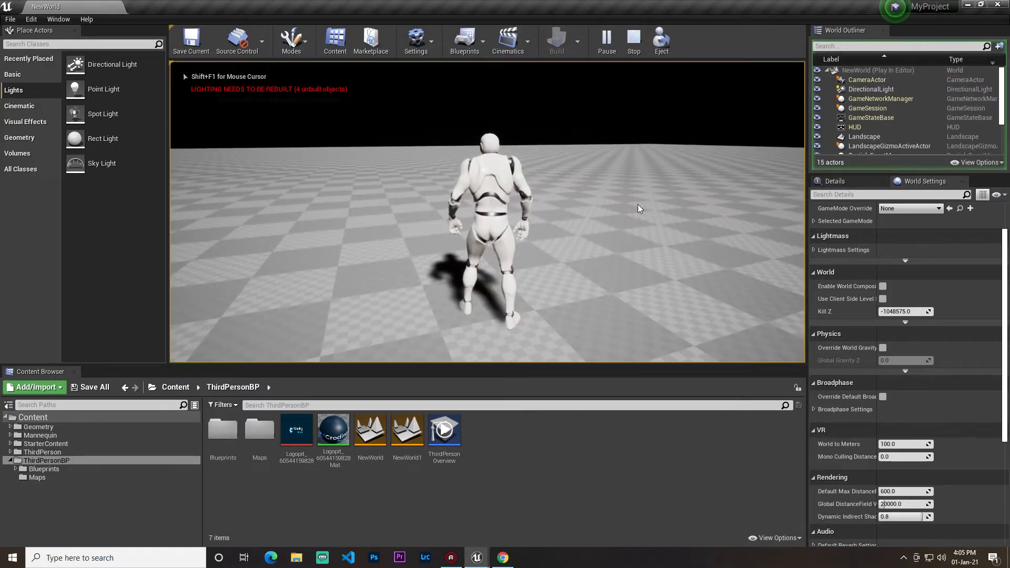
key("Escape")
mouse_move(623, 191)
right_mouse_down()
mouse_move(574, 202)
mouse_move(622, 191)
right_mouse_up()
right_click_drag(474, 291, 505, 253)
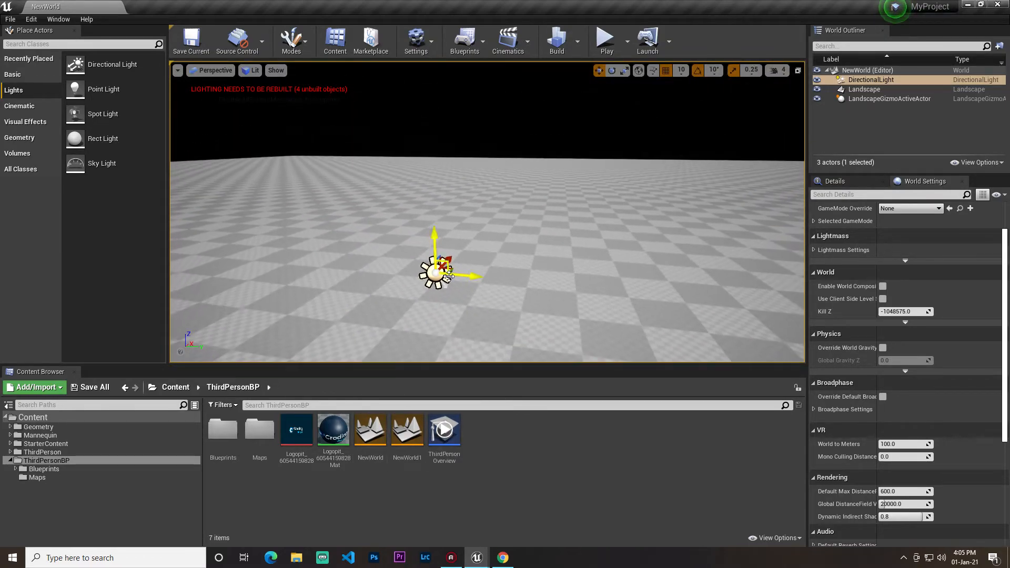
Try to delete the NewWorld level from the ThirdPersonBP folder
left_click(369, 444)
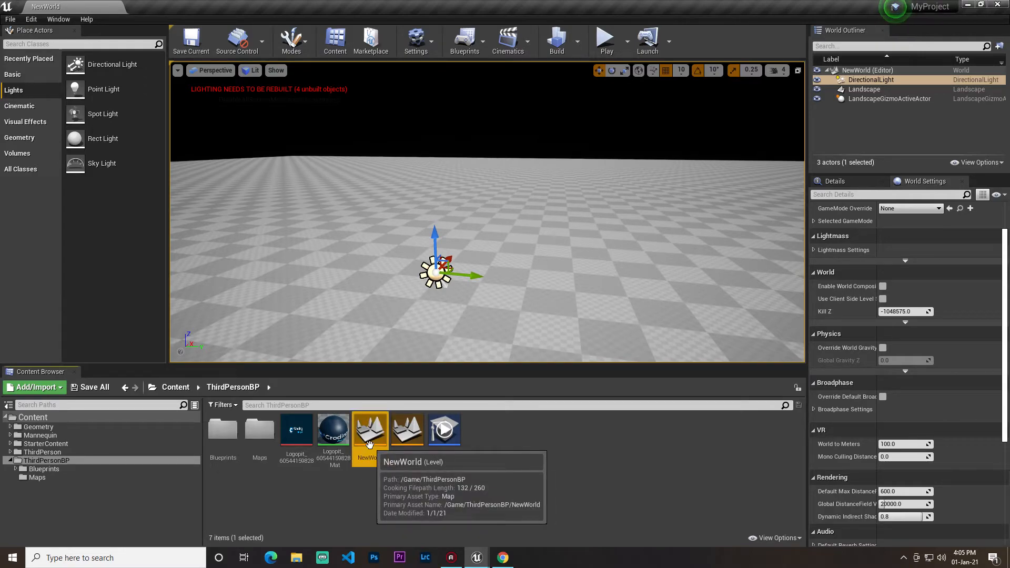
right_click(370, 445)
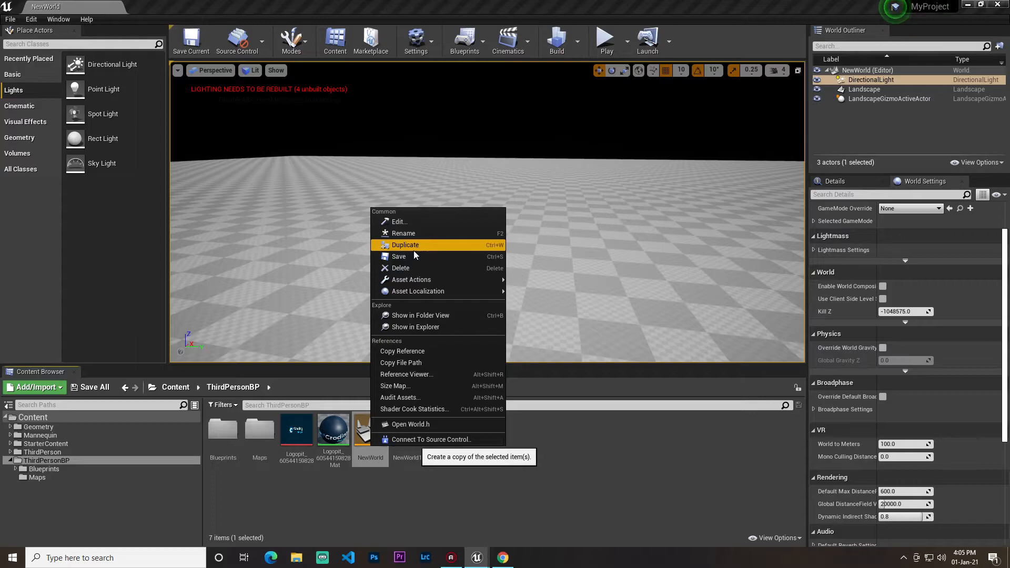
left_click(401, 269)
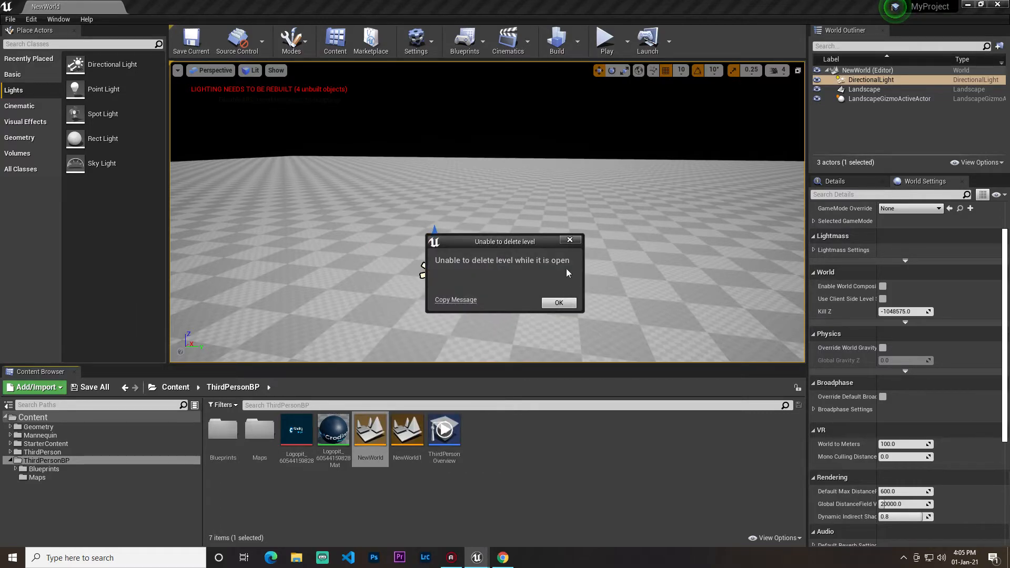
left_click(577, 243)
Delete the NewWorld1 level from the ThirdPersonBP folder
right_click(406, 431)
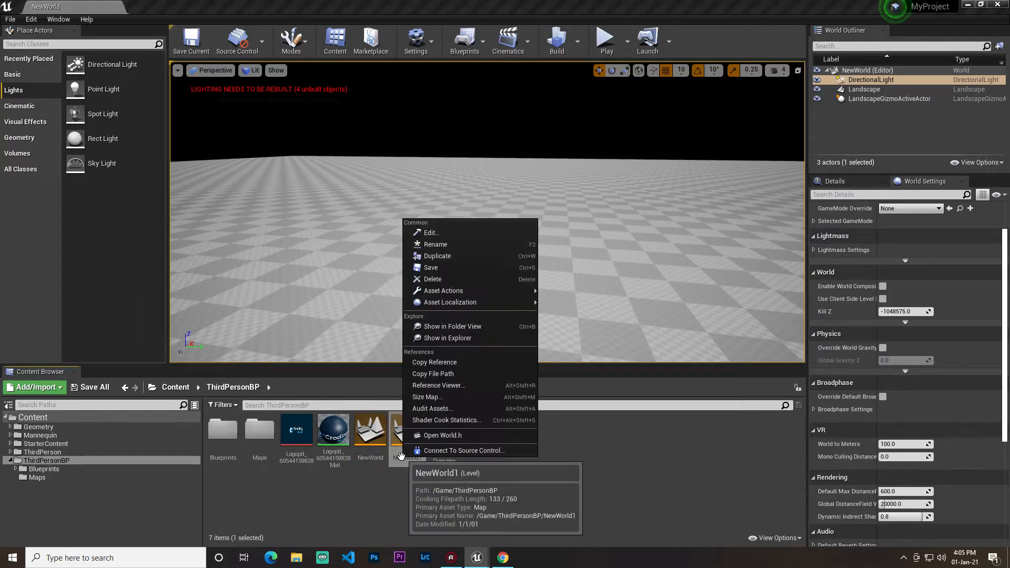
left_click(470, 280)
left_click(456, 446)
Open the NewWorld level for editing from the ThirdPersonBP folder
right_click(372, 425)
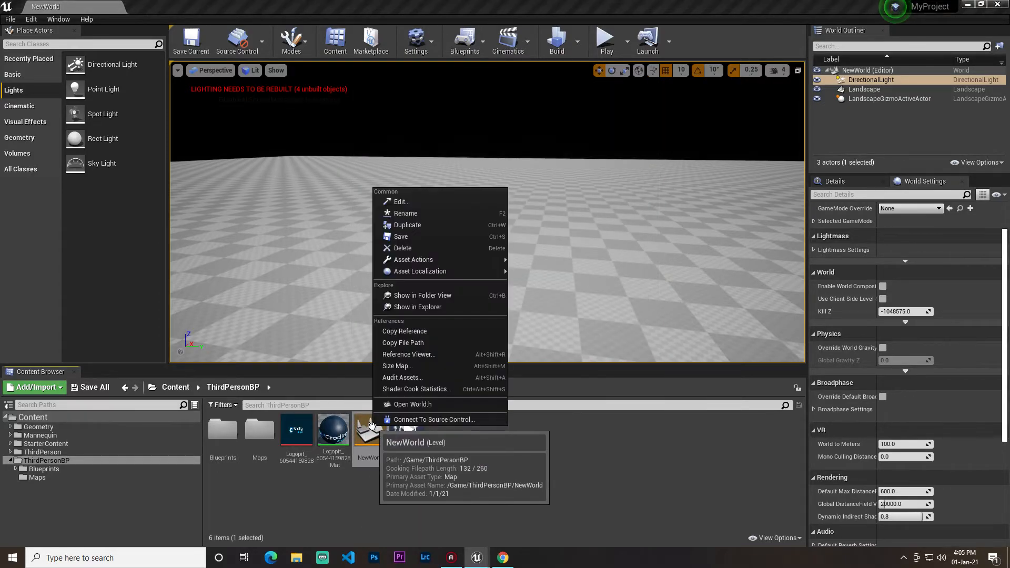
left_click(435, 477)
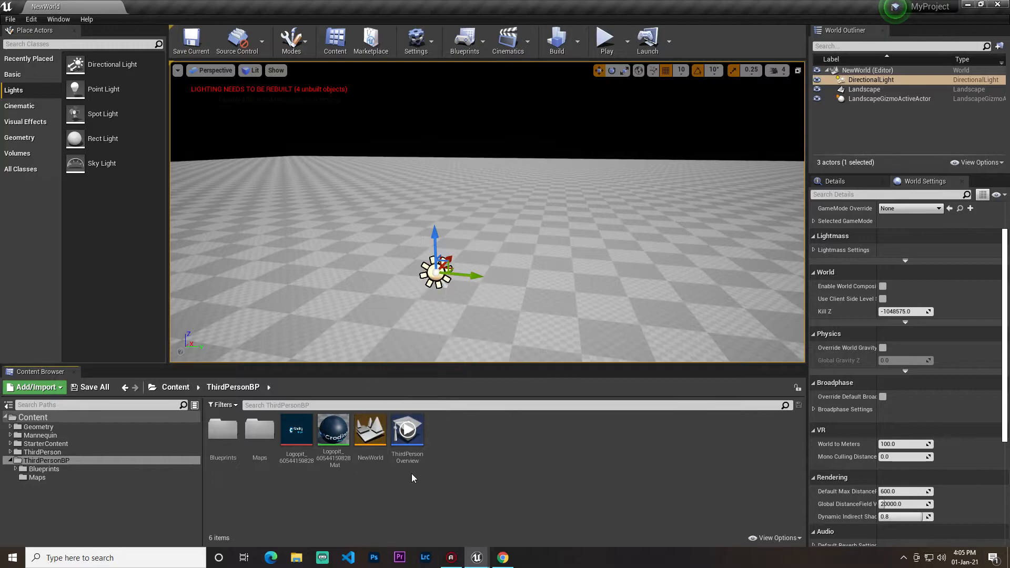
right_click(371, 432)
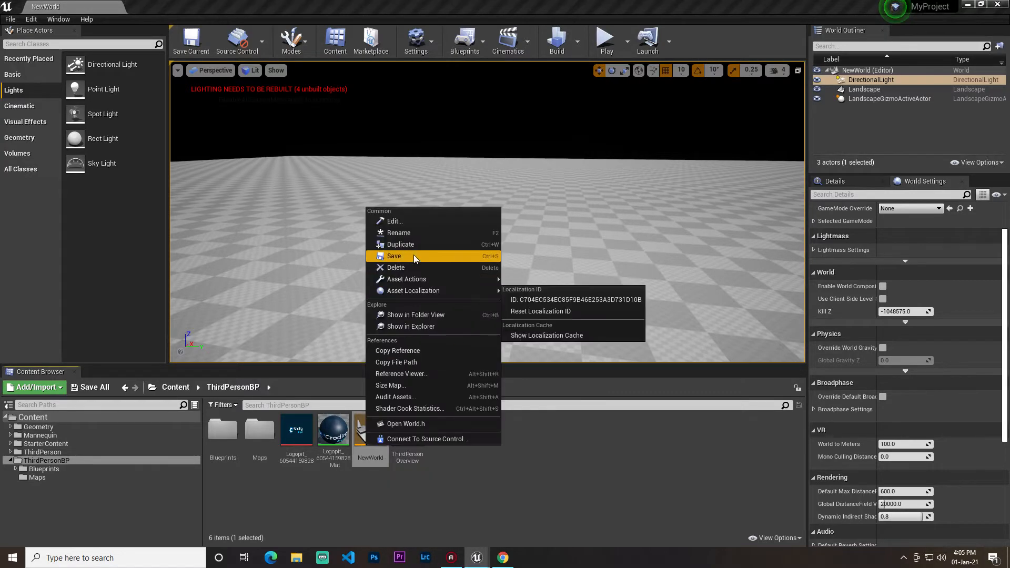
left_click(418, 221)
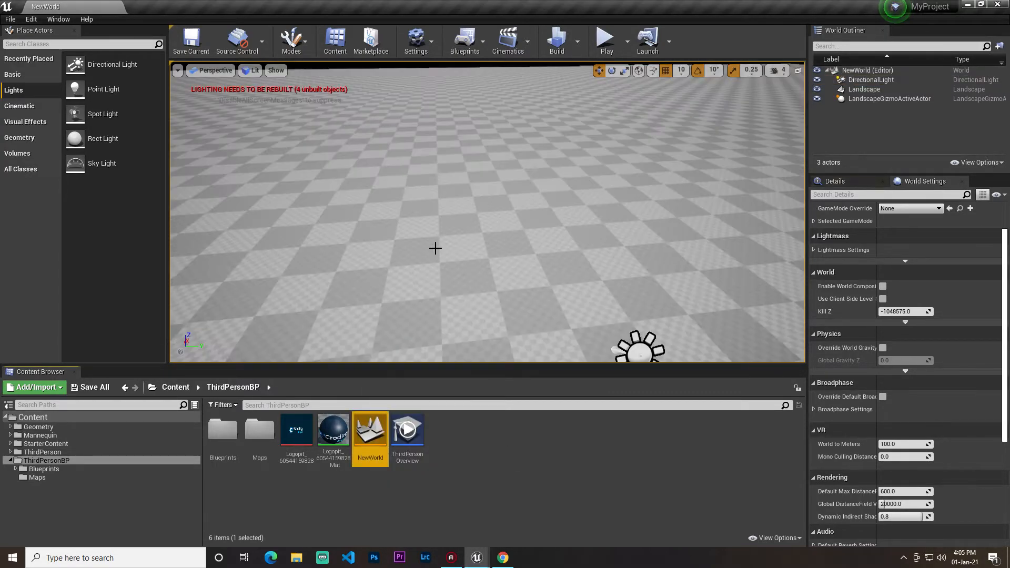
right_click(383, 442)
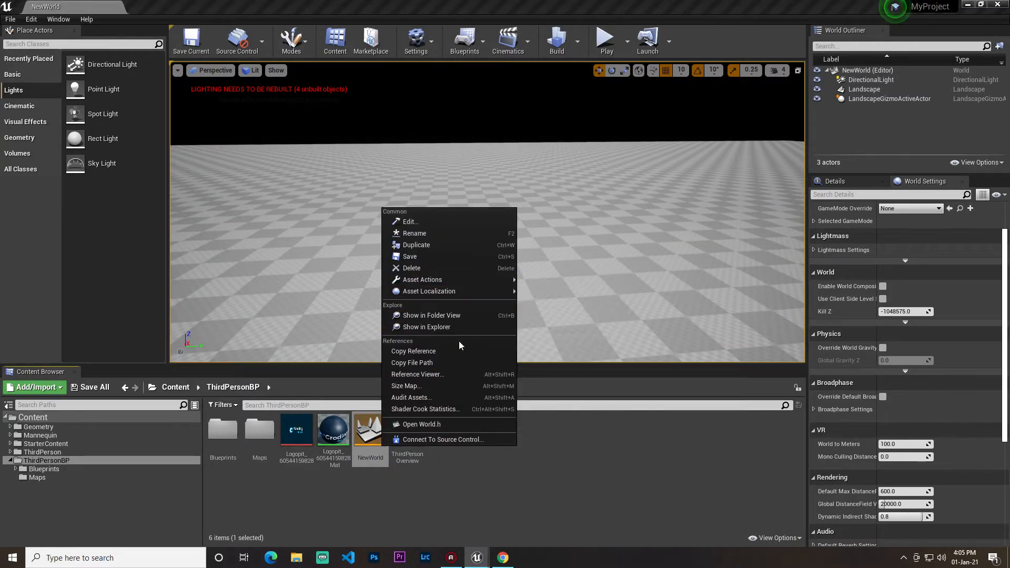
left_click(577, 428)
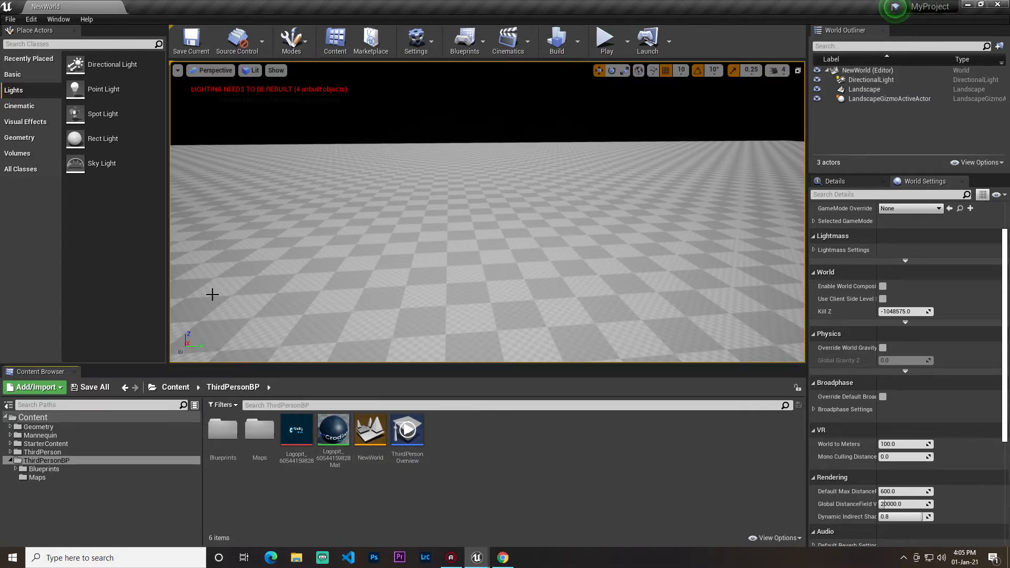
Look through the Geometry, Volumes and All Classes categories of placeable actors and view the landscape
left_click(46, 139)
left_click(44, 155)
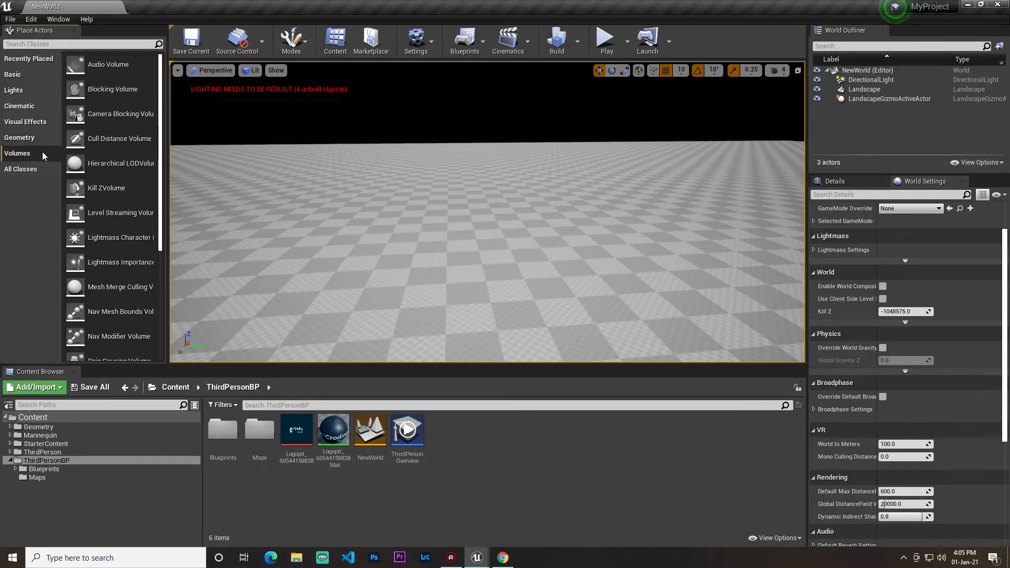
left_click(24, 169)
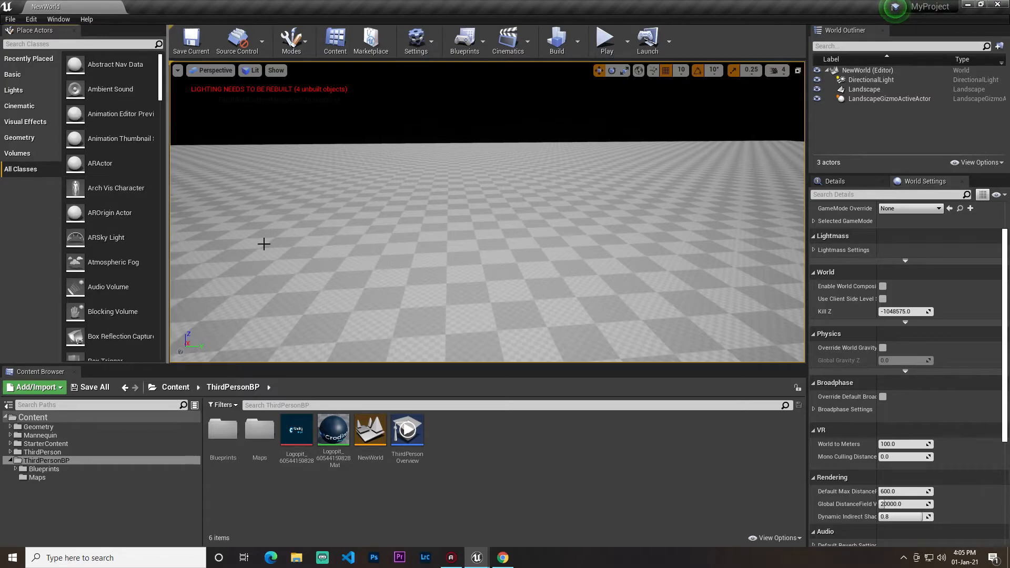
left_click(43, 461)
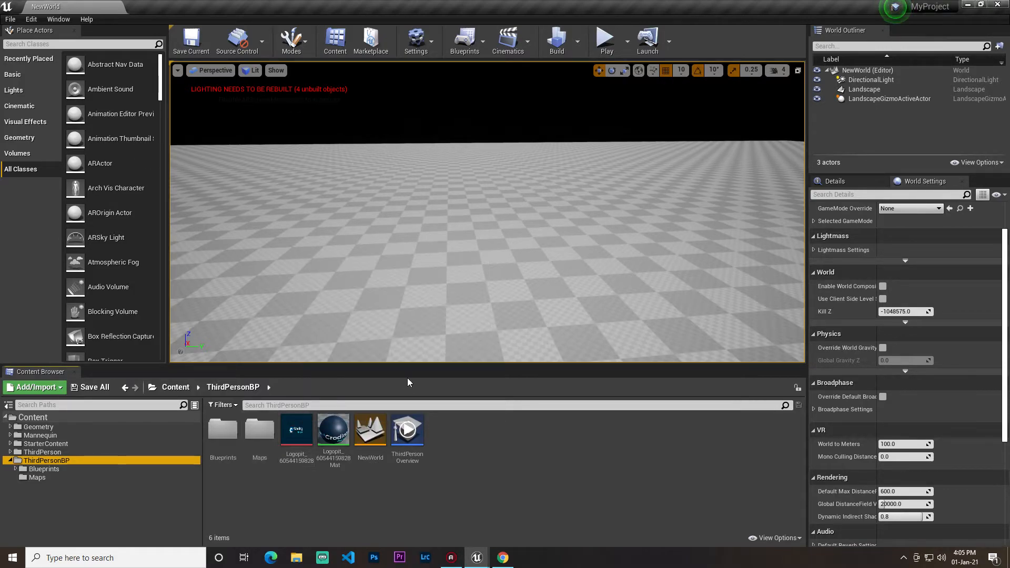
right_click_drag(483, 283, 371, 270)
mouse_move(496, 196)
right_mouse_down()
mouse_move(447, 192)
mouse_move(469, 197)
mouse_move(471, 176)
mouse_move(458, 166)
mouse_move(489, 203)
right_mouse_up()
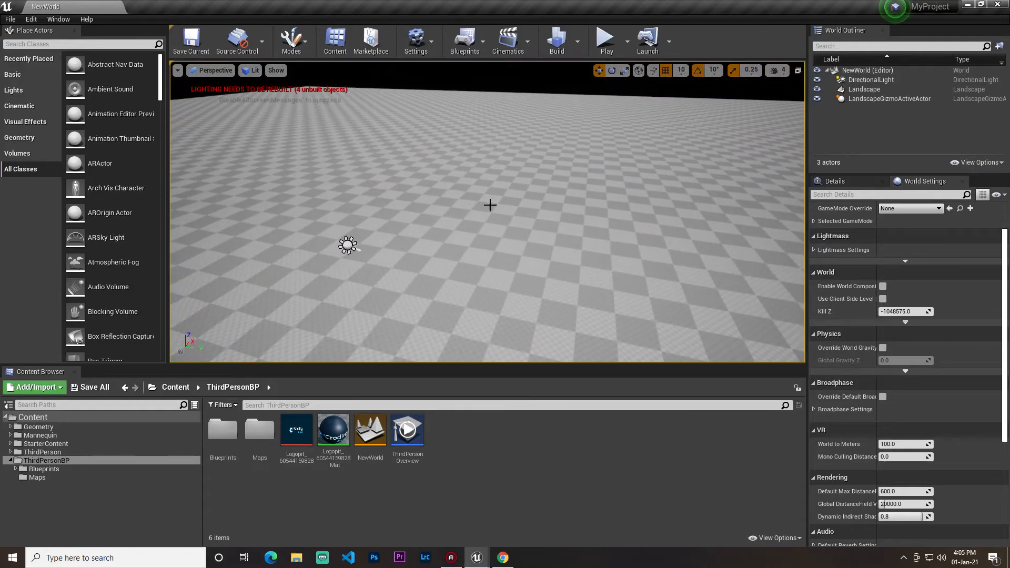
Package the project for Windows (64-bit) into the Downloads folder
left_click(9, 19)
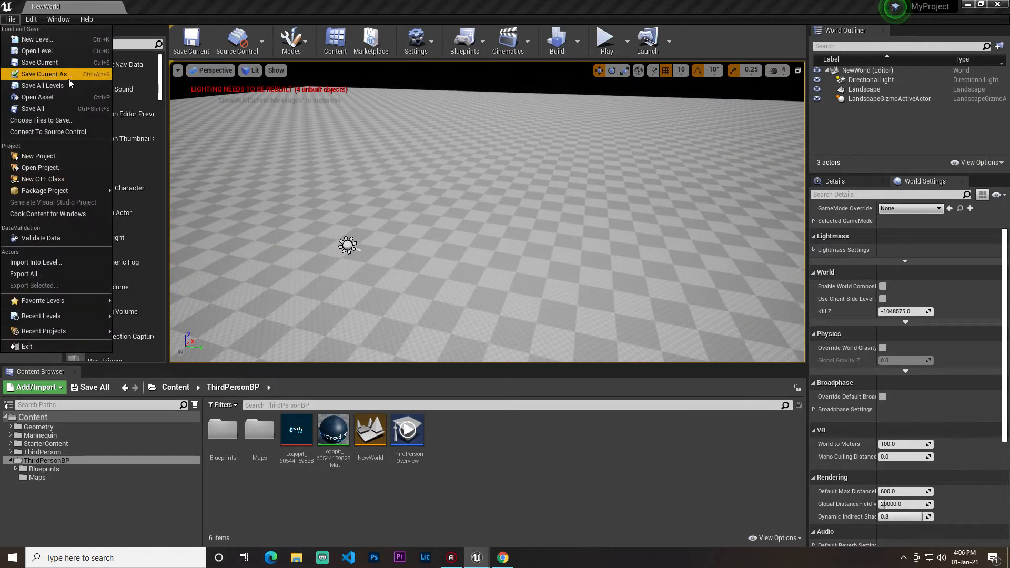
mouse_move(47, 190)
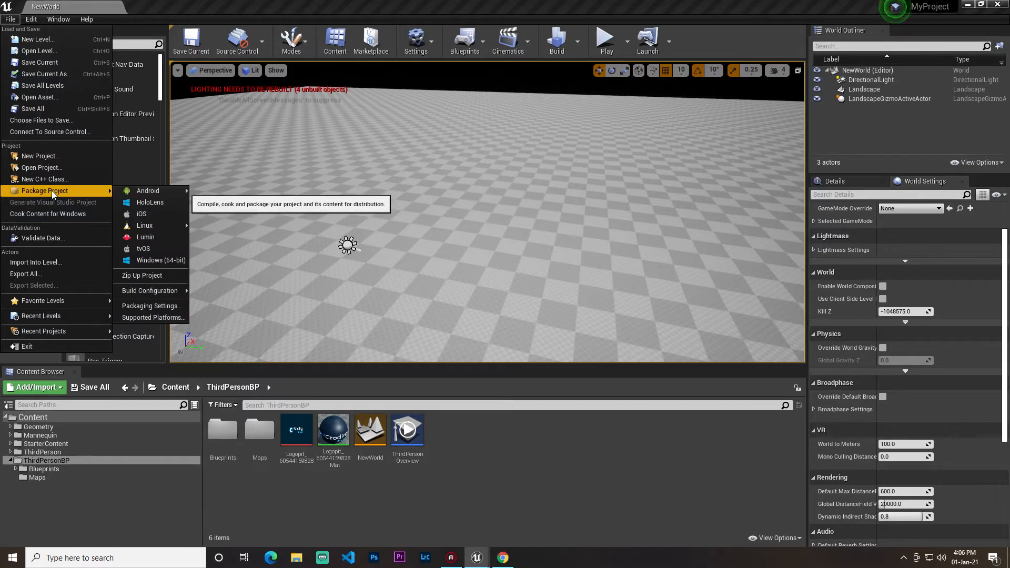
mouse_move(159, 191)
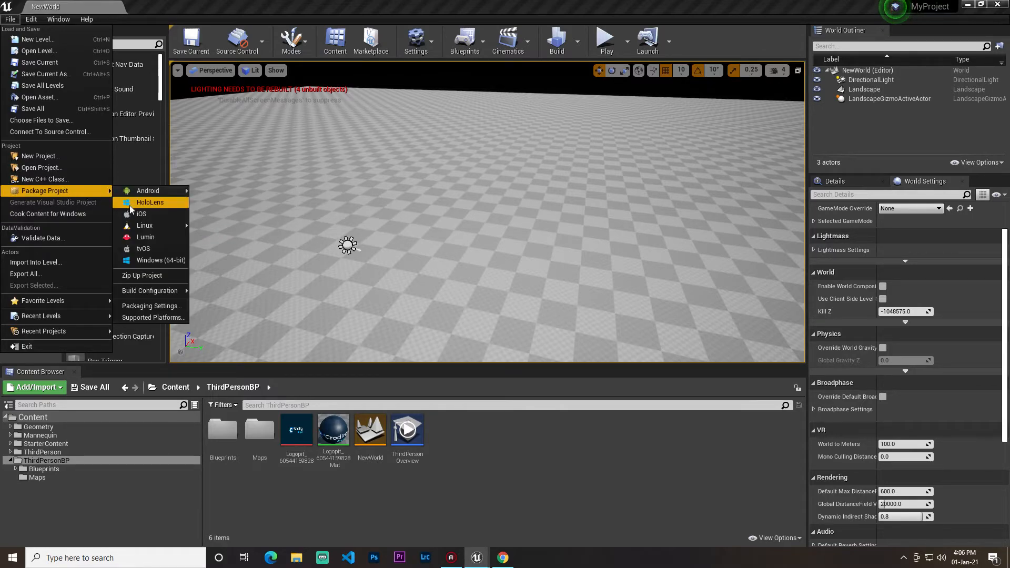
mouse_move(141, 225)
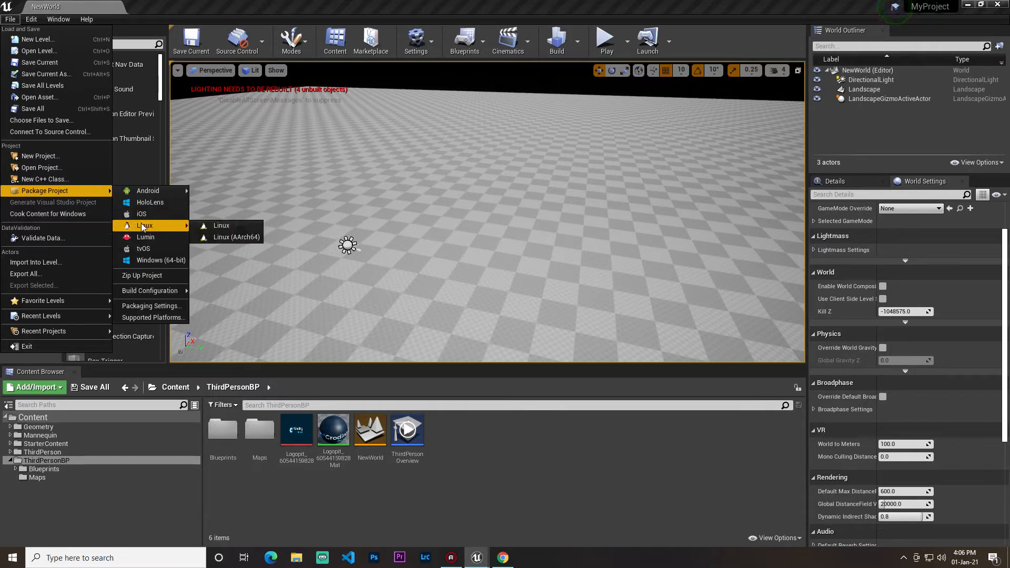
left_click(151, 261)
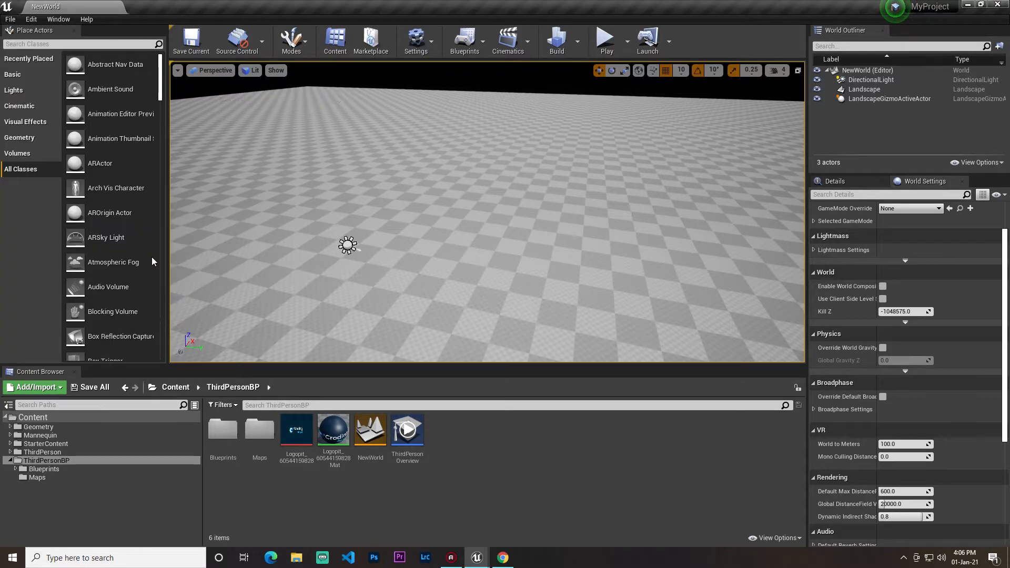
left_click(48, 140)
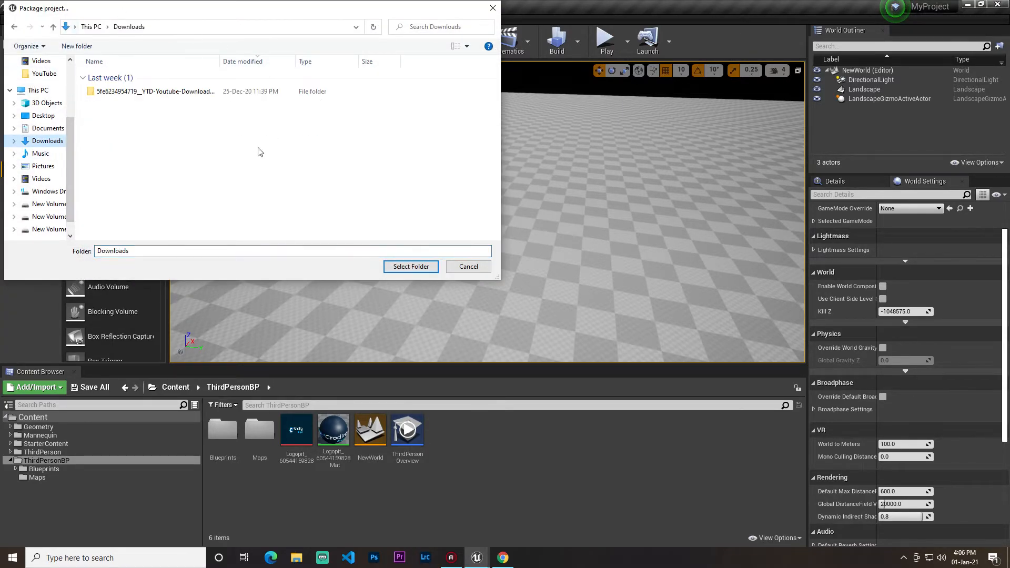
left_click(410, 266)
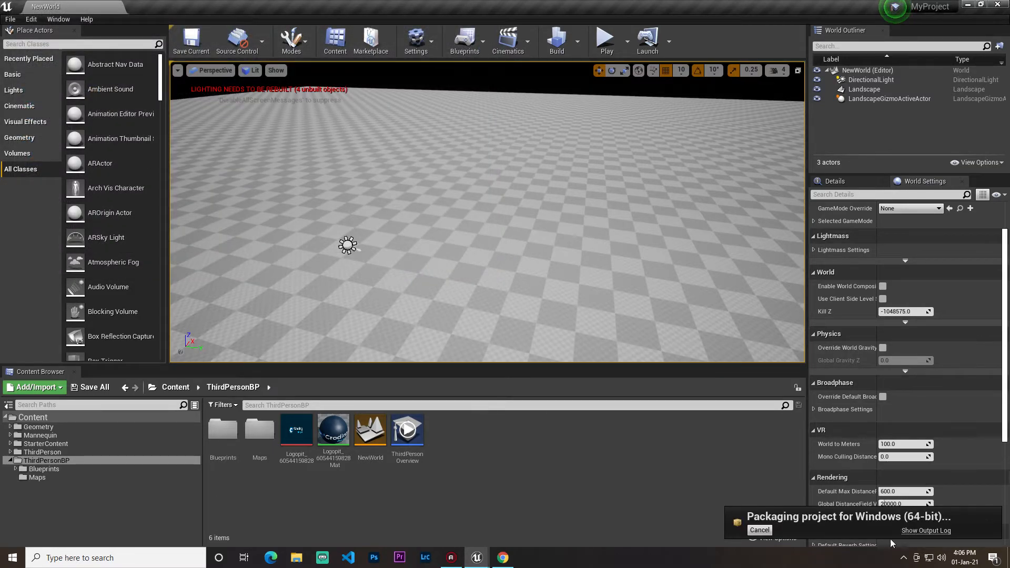
Review the packaging output log, close it, and look around the NewWorld landscape
left_click(926, 531)
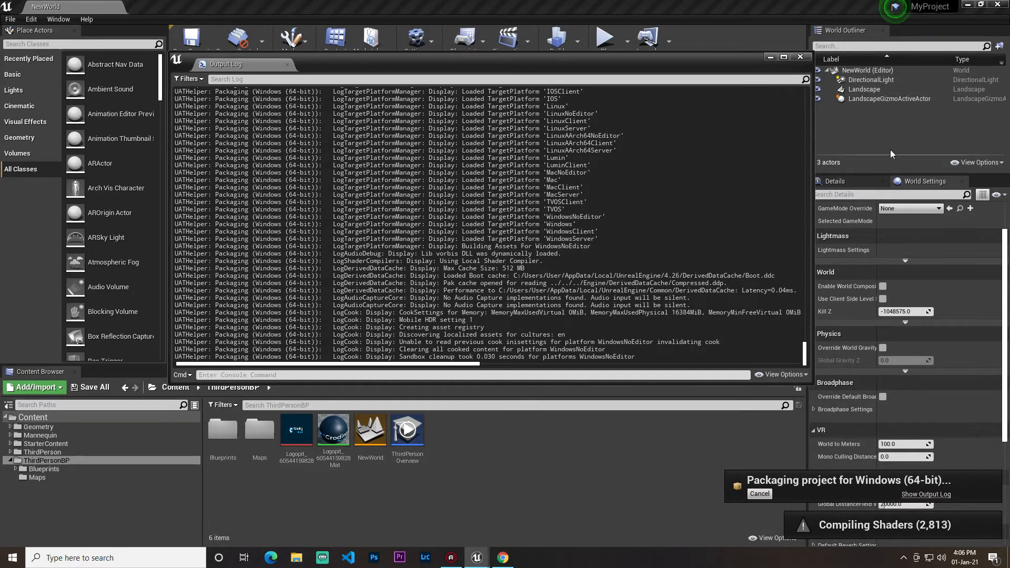
left_click(799, 57)
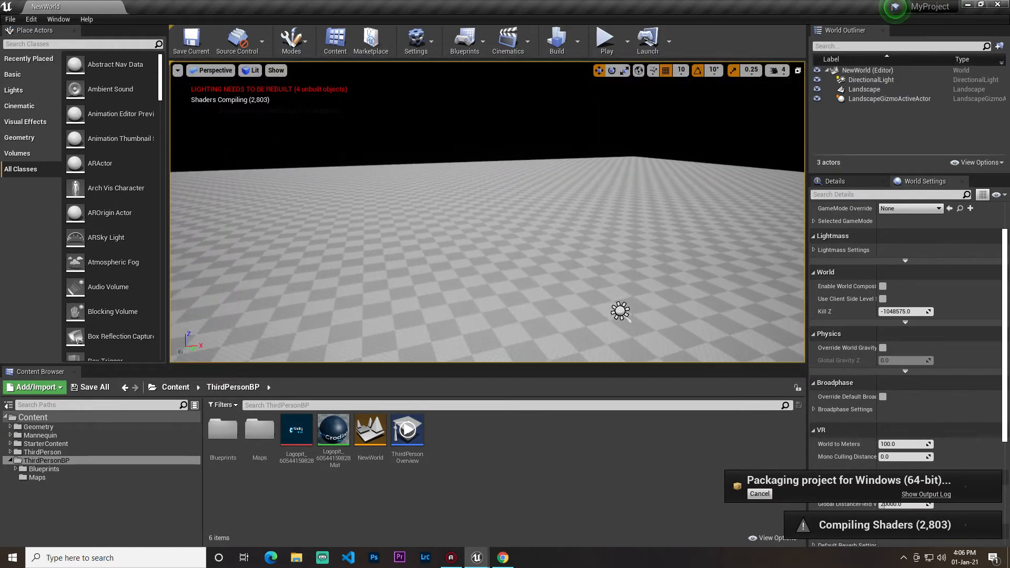
right_click_drag(487, 212, 540, 245)
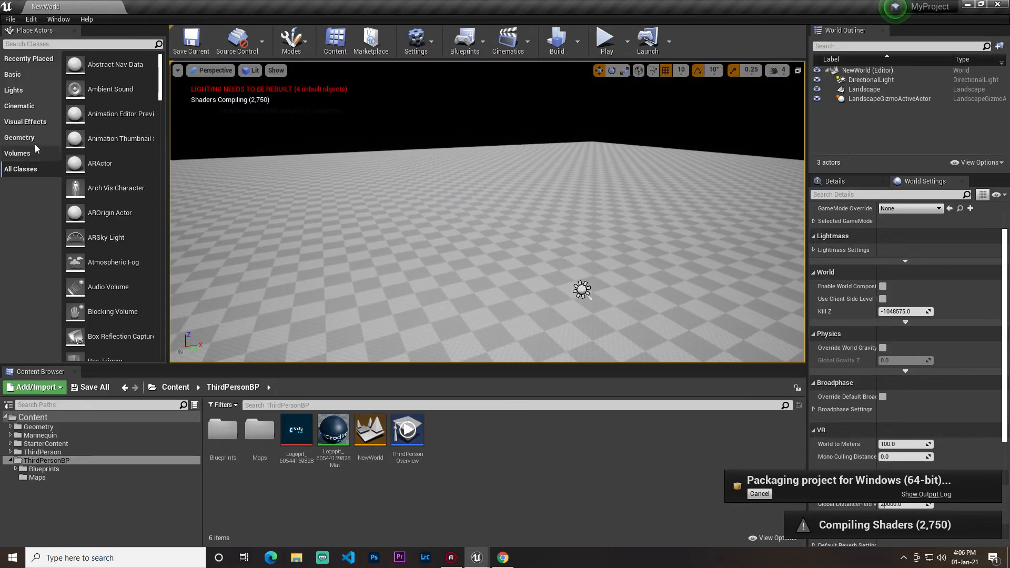
right_click_drag(370, 262, 392, 321)
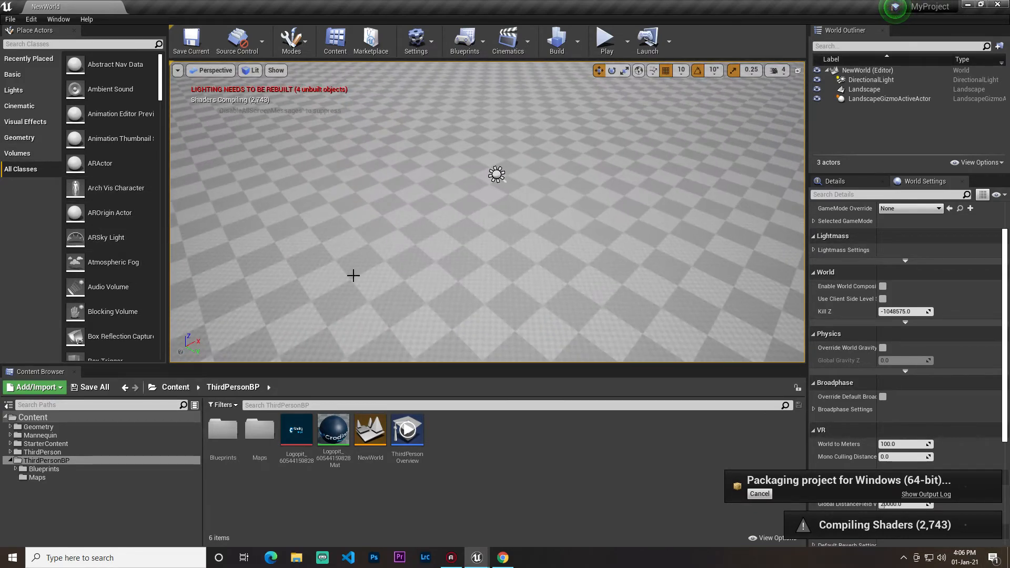
Reload the NewWorld level from the ThirdPersonBP folder
left_click(175, 387)
double_click(363, 428)
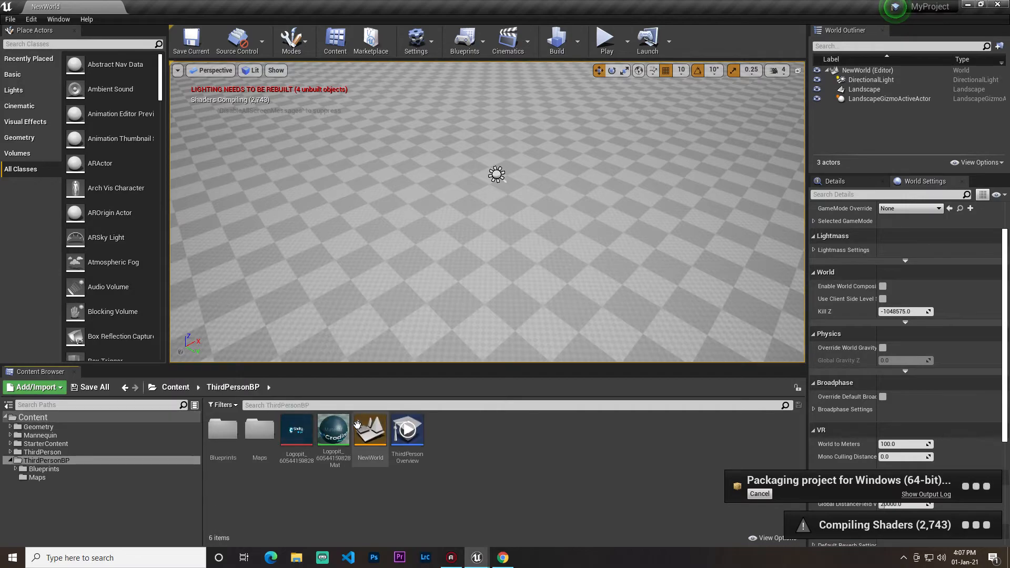
double_click(373, 425)
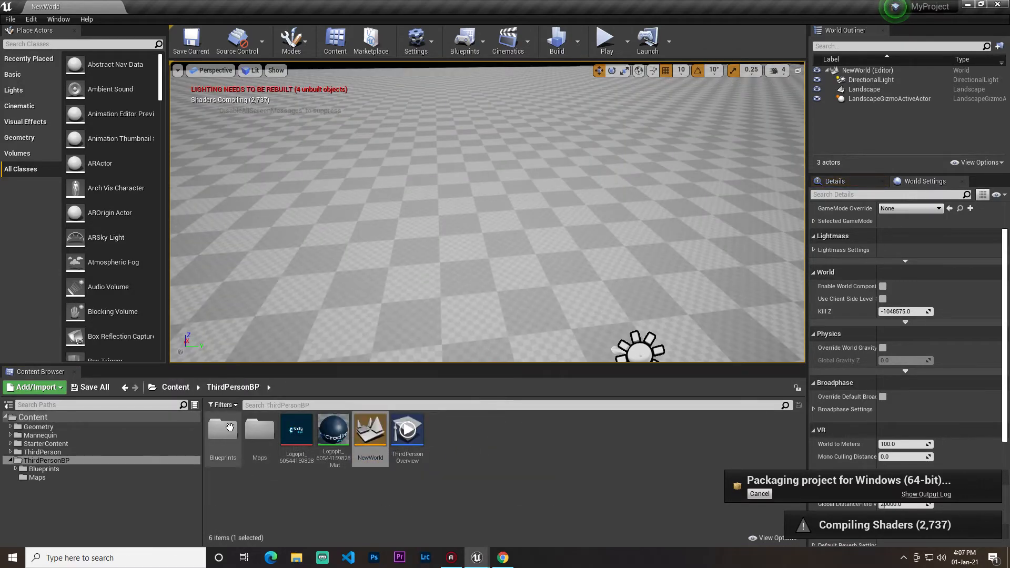
Open the ThirdPersonExampleMap level from the Maps folder and inspect its arena
double_click(230, 427)
left_click(76, 477)
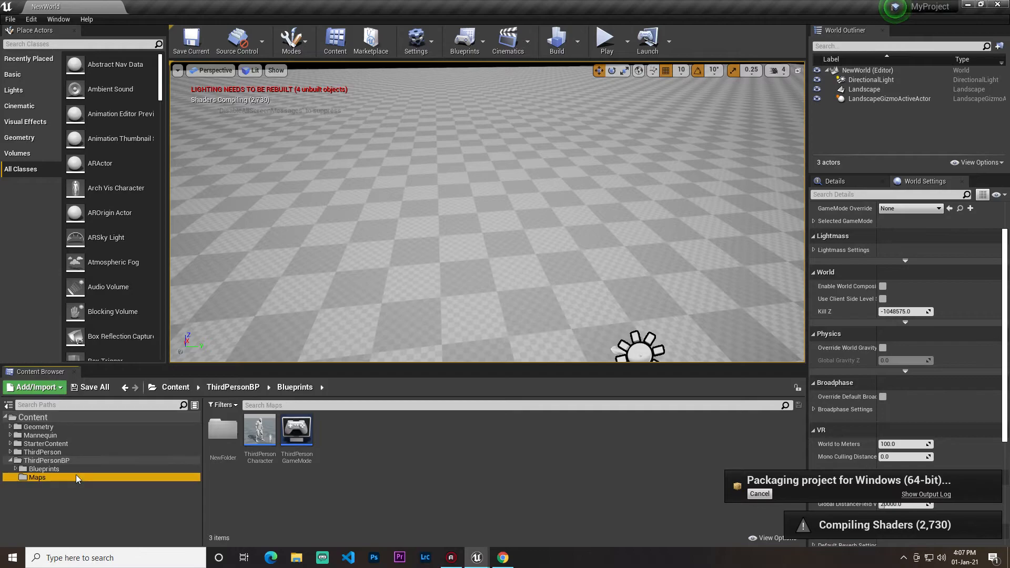
double_click(223, 430)
right_click_drag(370, 219, 358, 179)
scroll(370, 219, "up", 4)
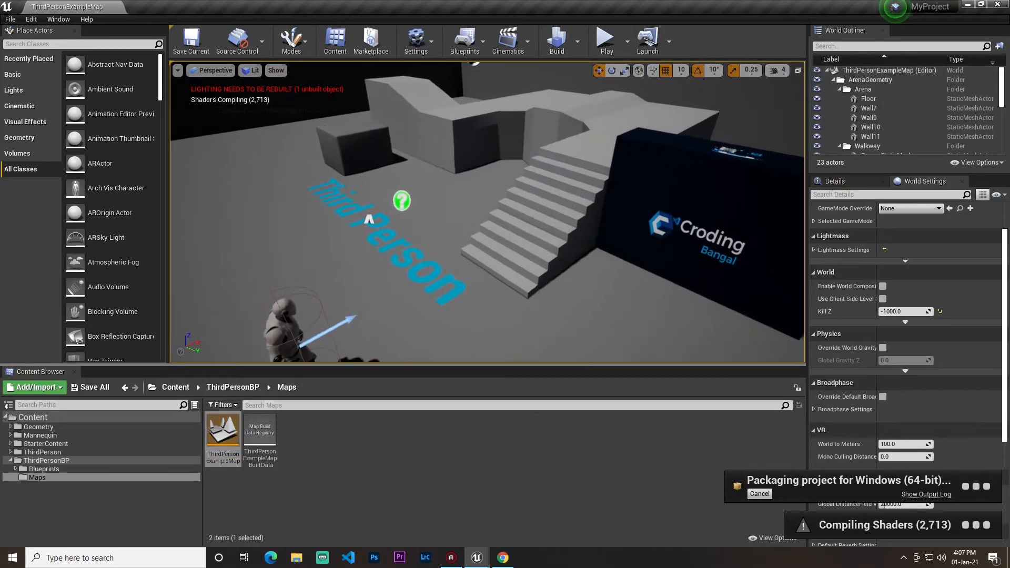
scroll(389, 231, "down", 3)
right_click_drag(505, 242, 511, 213)
mouse_move(322, 240)
right_mouse_down()
mouse_move(320, 207)
mouse_move(330, 248)
right_mouse_up()
scroll(103, 220, "down", 5)
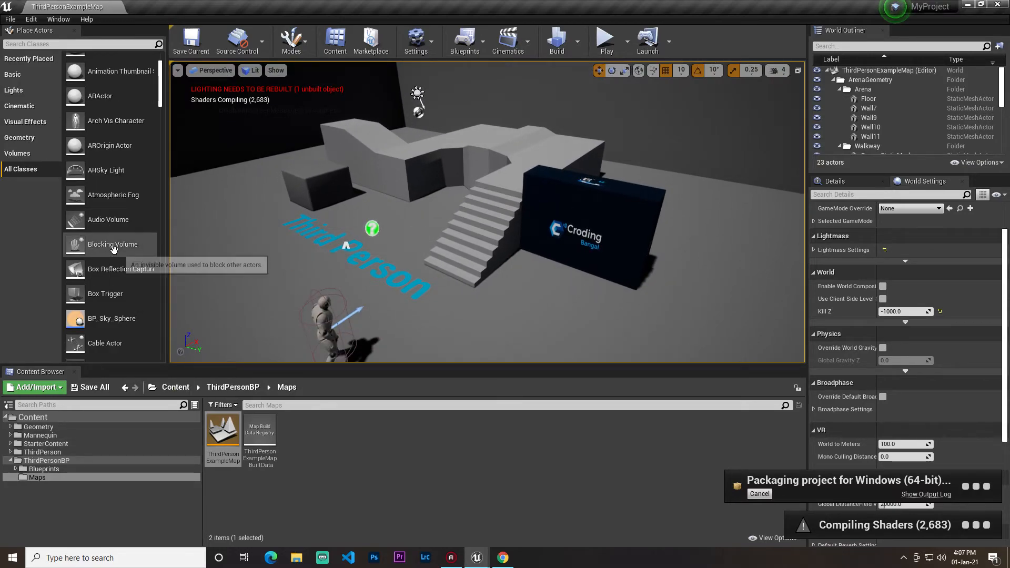
Examine the placeable Volumes, the arena's sky and walls, and the available Blueprints and Settings options
left_click(31, 139)
left_click(31, 153)
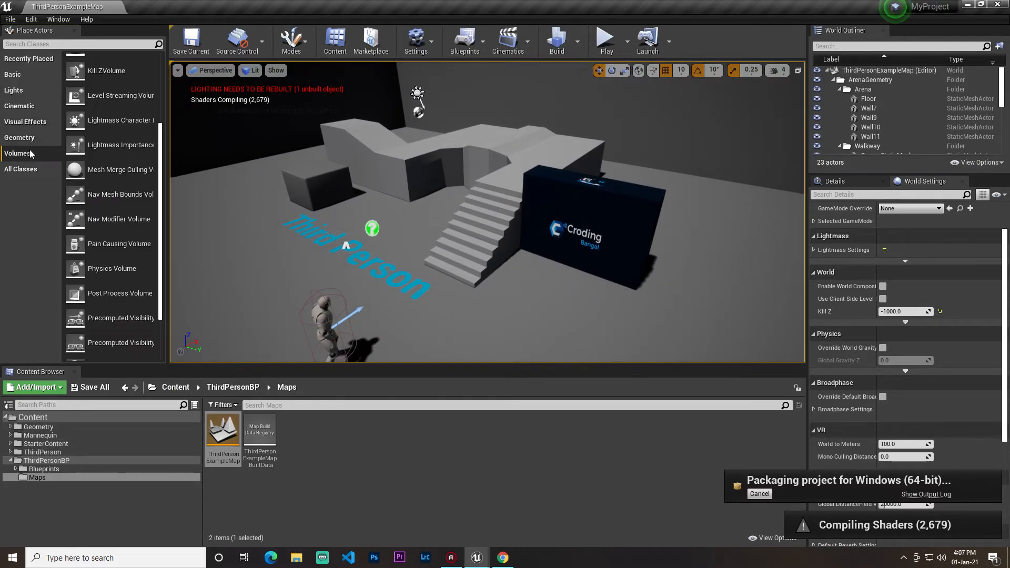
scroll(221, 153, "up", 4)
scroll(115, 141, "up", 4)
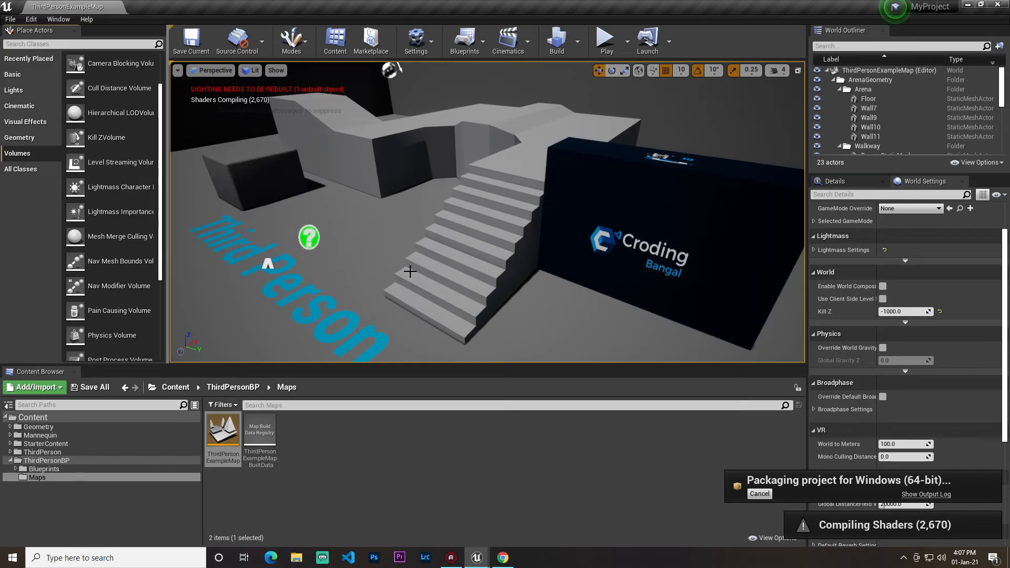
scroll(410, 272, "down", 5)
right_click_drag(410, 240, 413, 187)
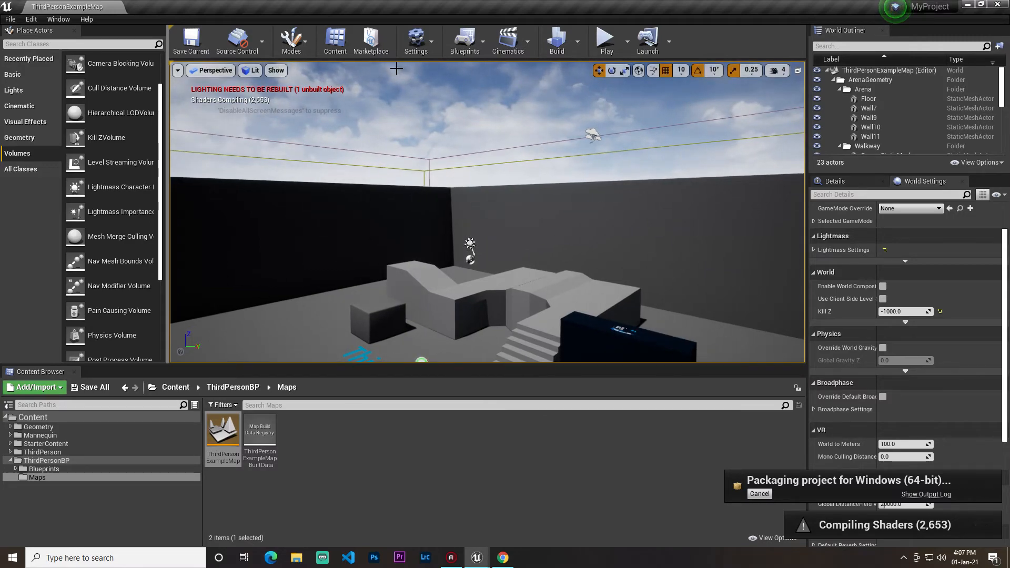
left_click(481, 48)
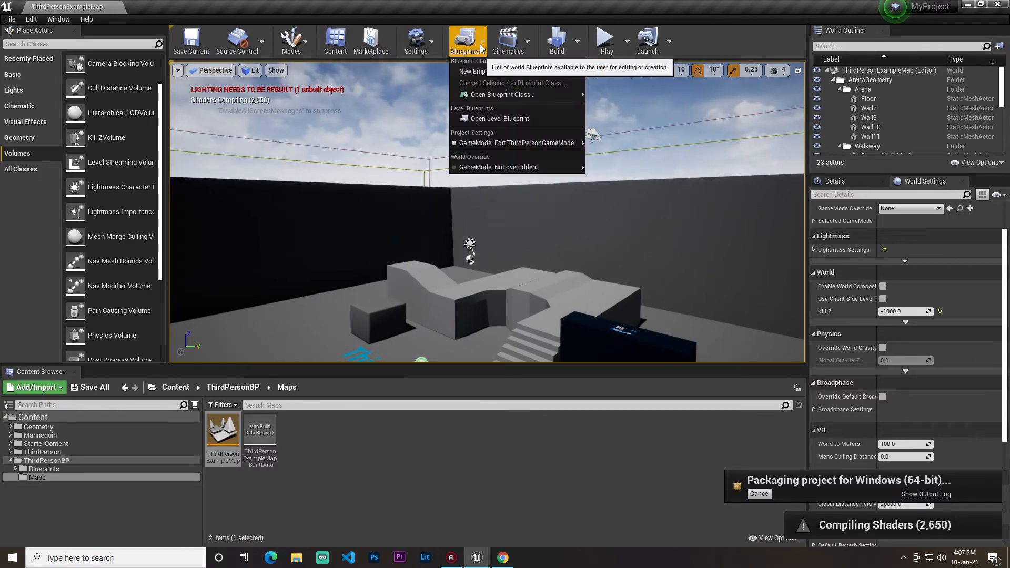
left_click(422, 38)
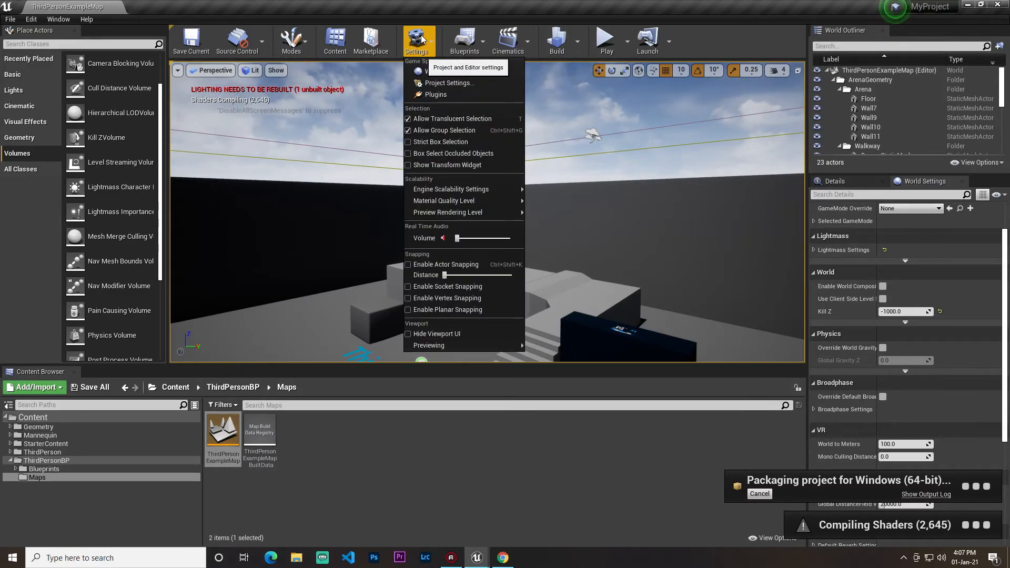
left_click(416, 39)
left_click(290, 37)
Delete the outer wall Wall11 from the arena in ThirdPersonExampleMap
right_click_drag(488, 199, 556, 103)
scroll(488, 200, "down", 5)
scroll(488, 199, "down", 2)
key("w")
key("s")
left_click(563, 142)
left_click(489, 210)
key("w")
key("w")
left_click(553, 166)
key("Delete")
key("s")
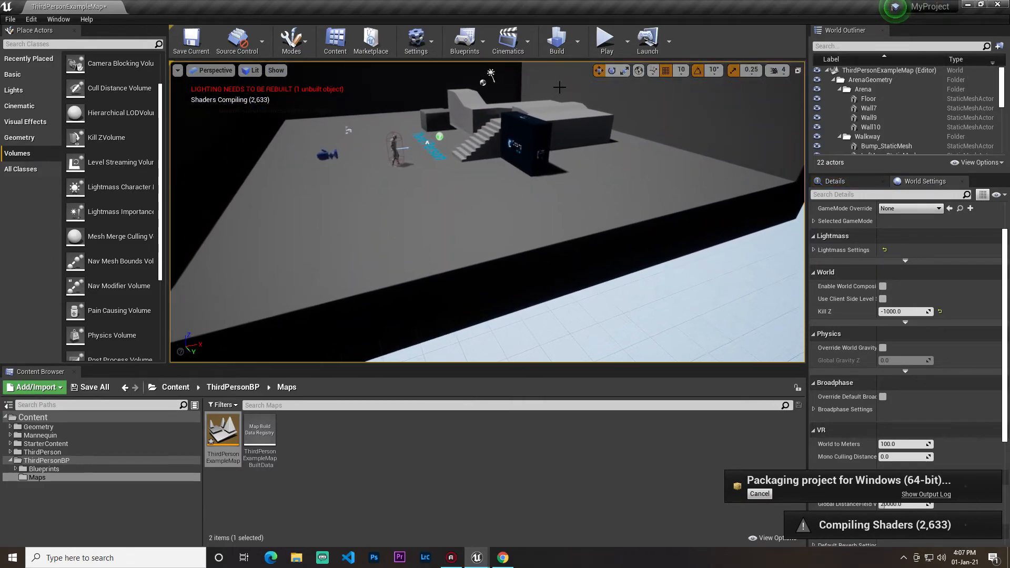
Play-test the level by running the character across the arena floor and off the side where the wall was removed
left_click(607, 42)
key("w")
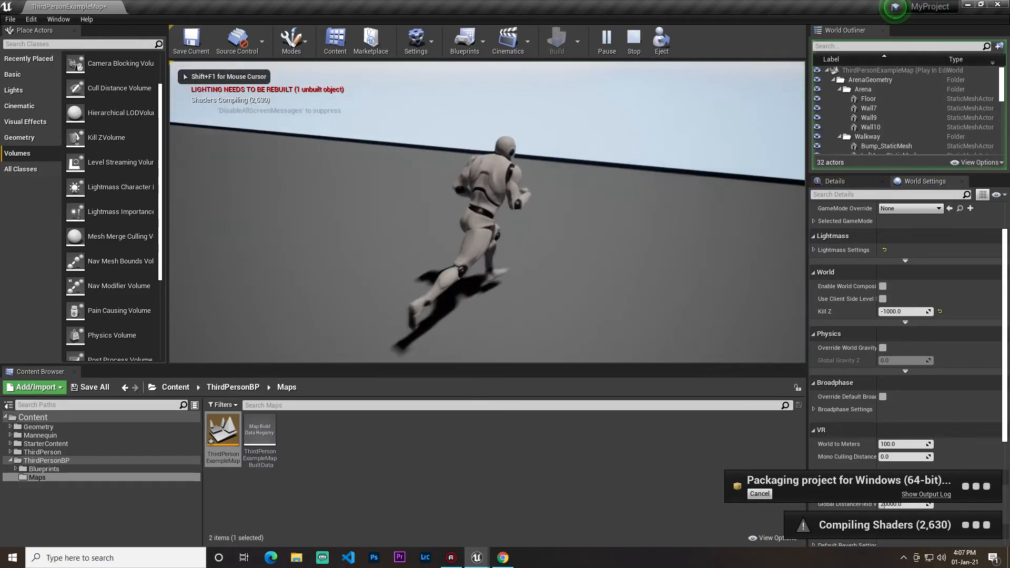
key("d")
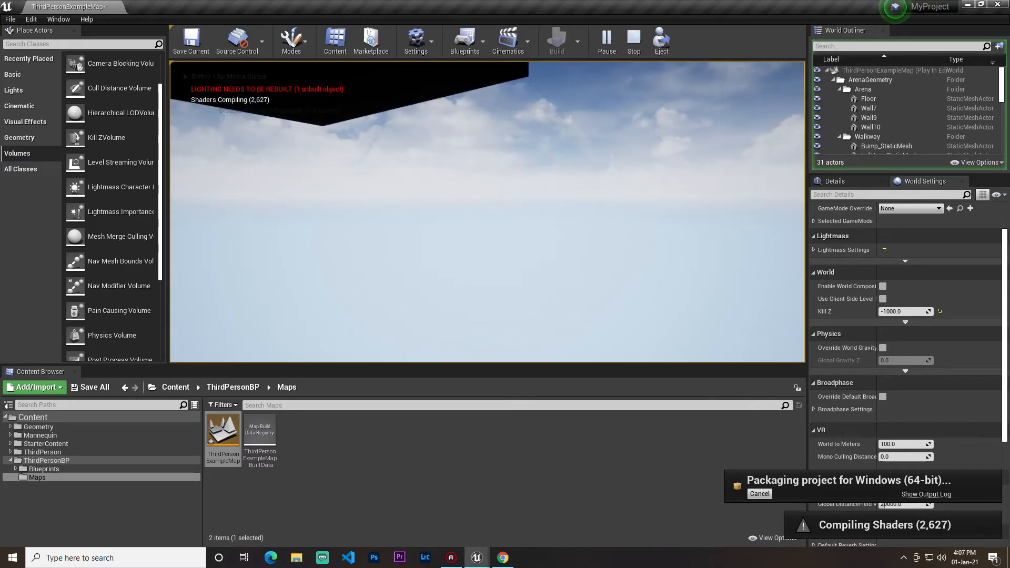
key("Escape")
Examine the arena and its open side from outside and above
right_click_drag(487, 212, 315, 155)
key("s")
key("d")
key("w")
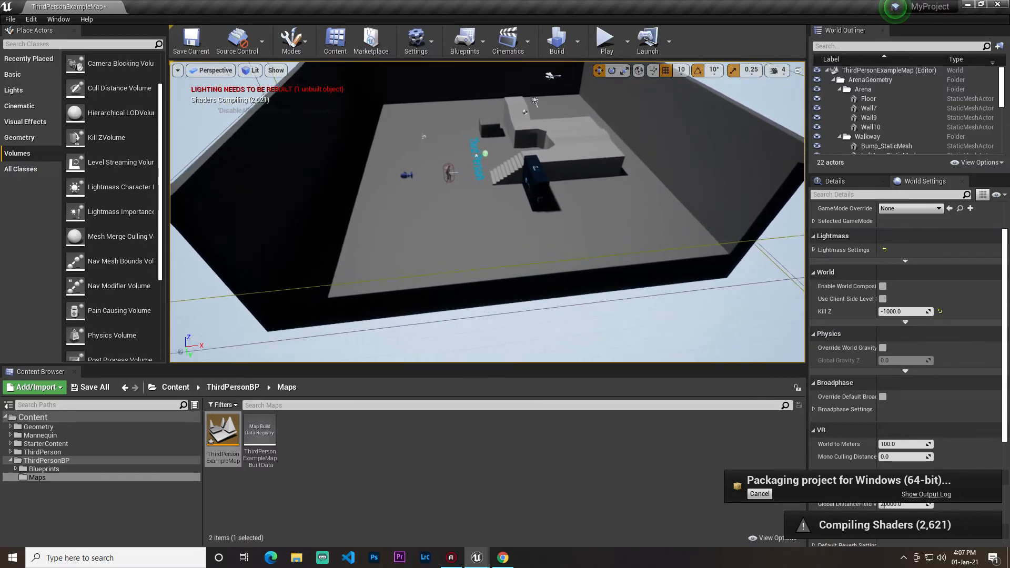
right_click(541, 236)
key("a")
right_click_drag(405, 165, 558, 171)
key("w")
right_click_drag(403, 139, 380, 138)
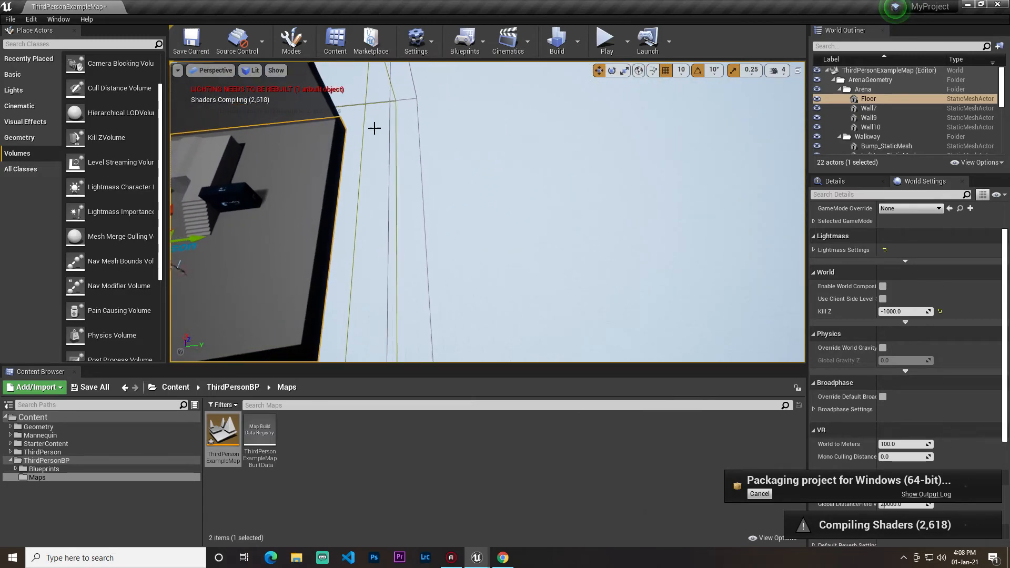
Create a new landscape around the arena in Landscape mode, with the number of components set to 1 × 2
left_click(303, 45)
left_click(321, 86)
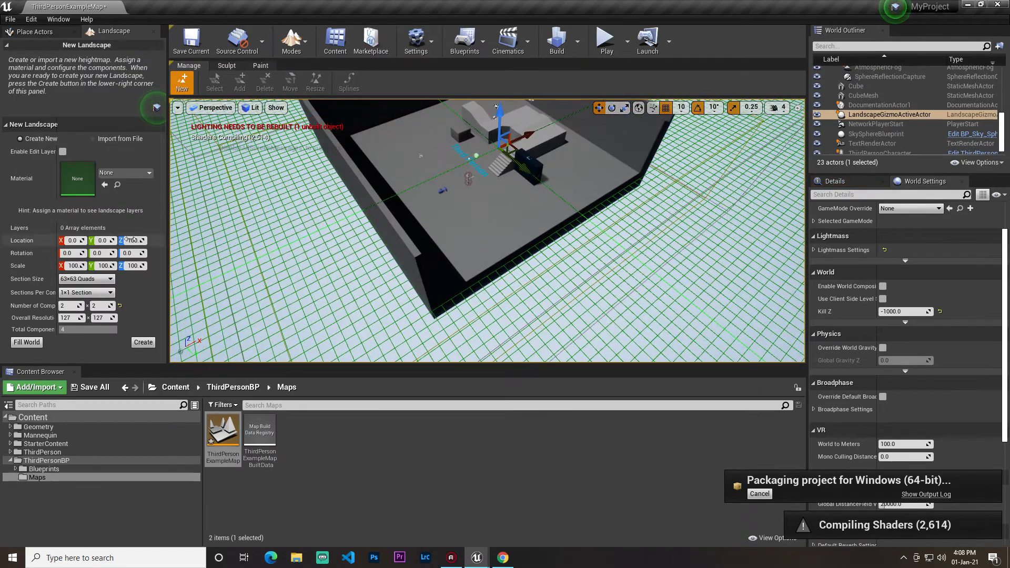
right_click_drag(226, 305, 202, 243)
mouse_move(71, 305)
left_mouse_down()
mouse_move(62, 305)
mouse_move(71, 306)
left_mouse_up()
right_click_drag(295, 169, 269, 181)
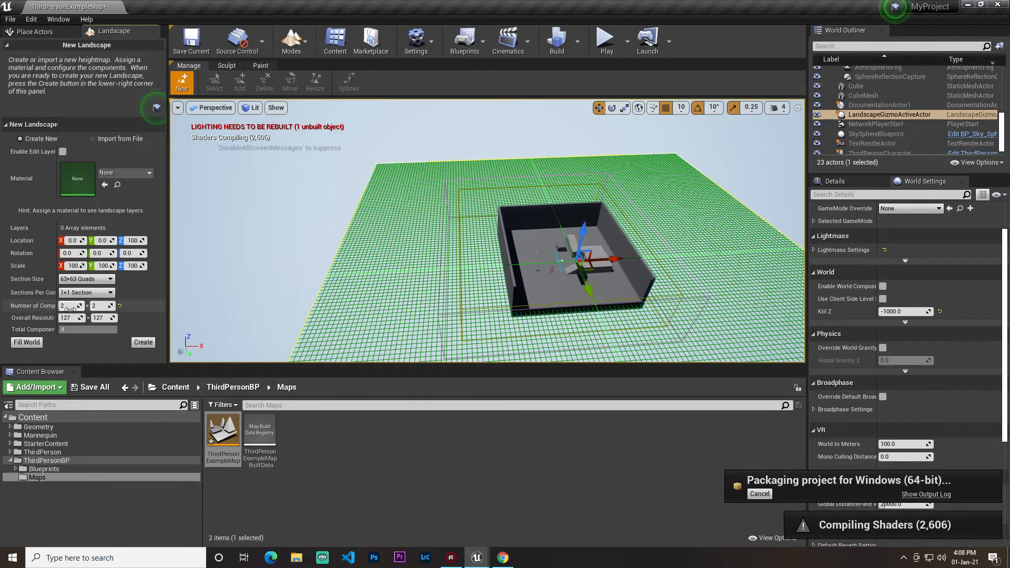
mouse_move(70, 306)
left_mouse_down()
mouse_move(85, 306)
mouse_move(63, 306)
left_mouse_up()
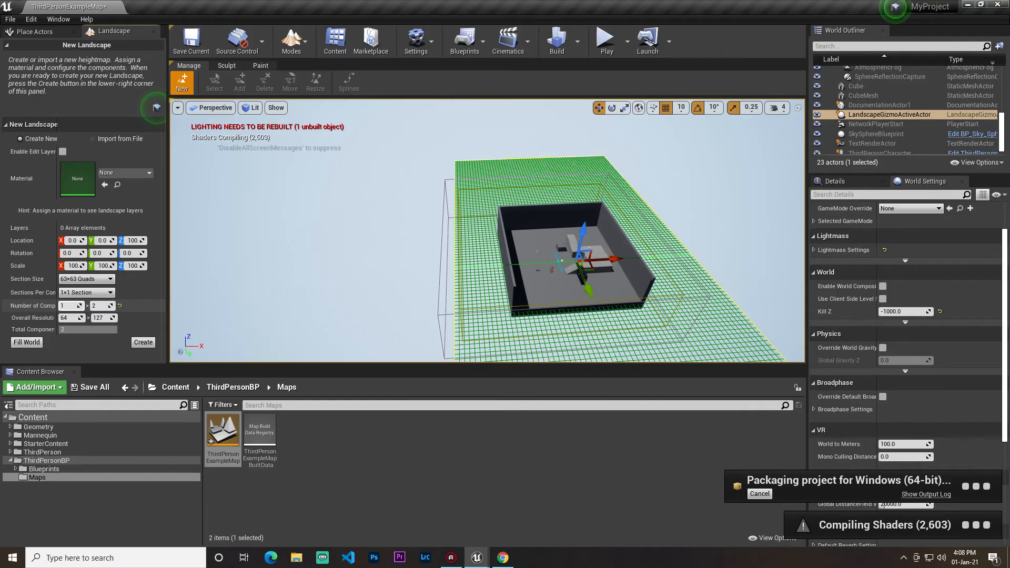
right_click_drag(399, 272, 406, 242)
key("s")
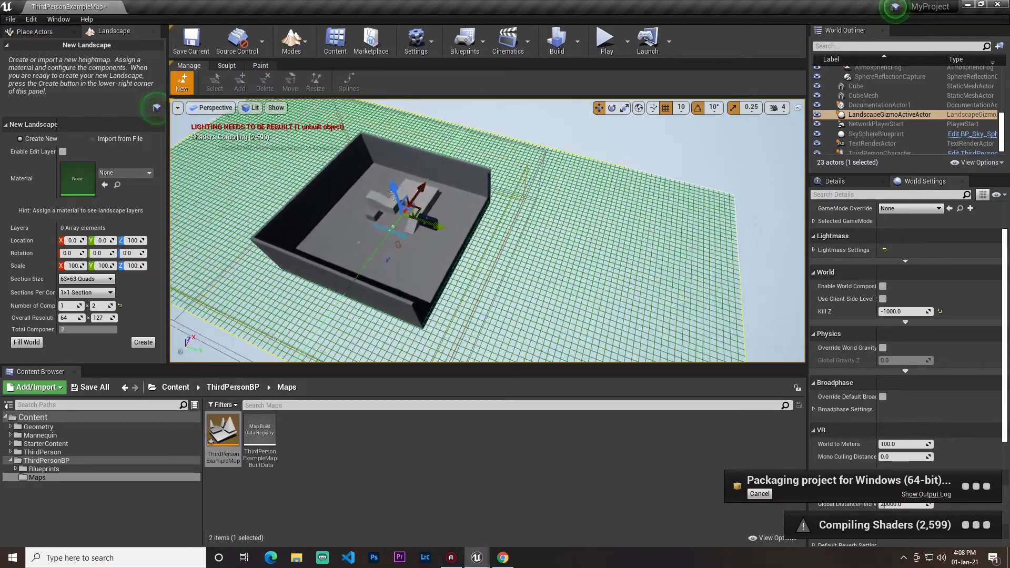
left_click(143, 343)
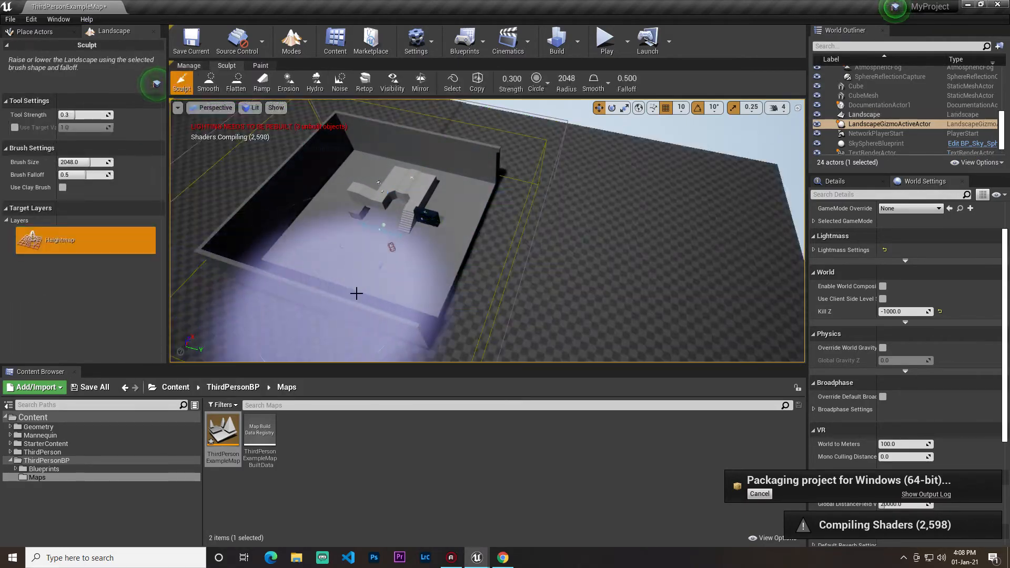
Return to Select mode and play-test the level, running the character from the arena floor onto the new landscape
key("w")
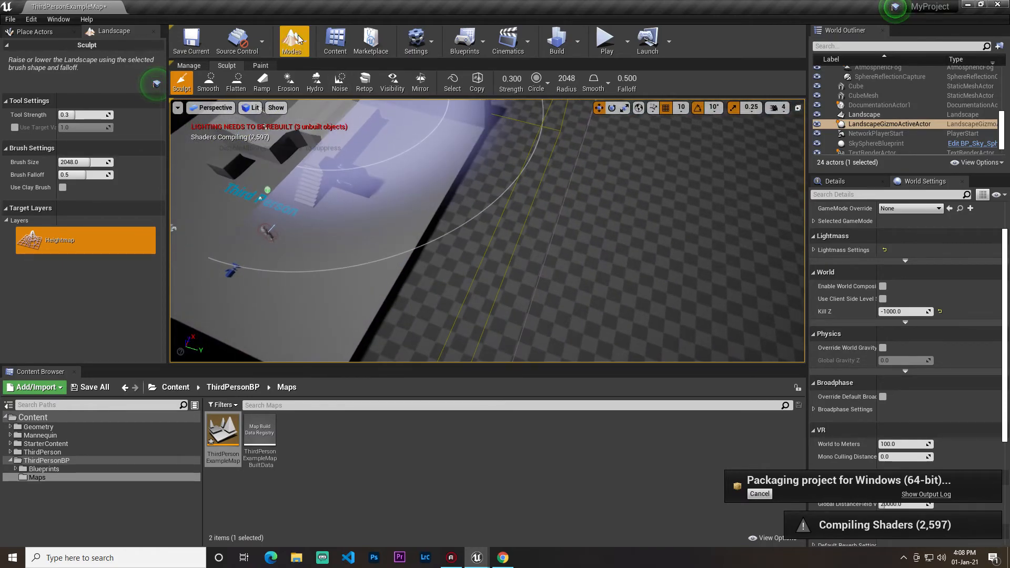
left_click(308, 71)
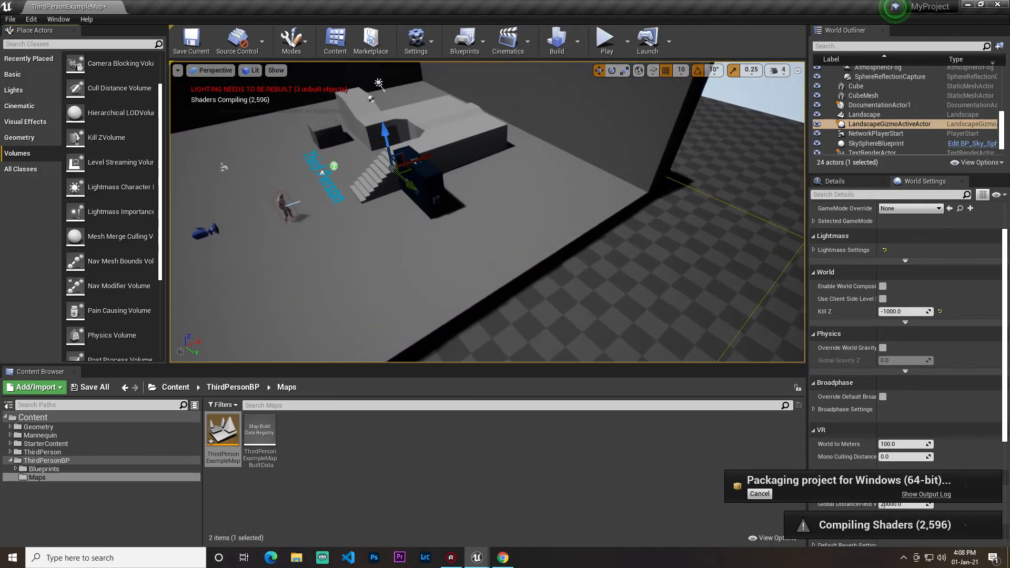
left_click(607, 41)
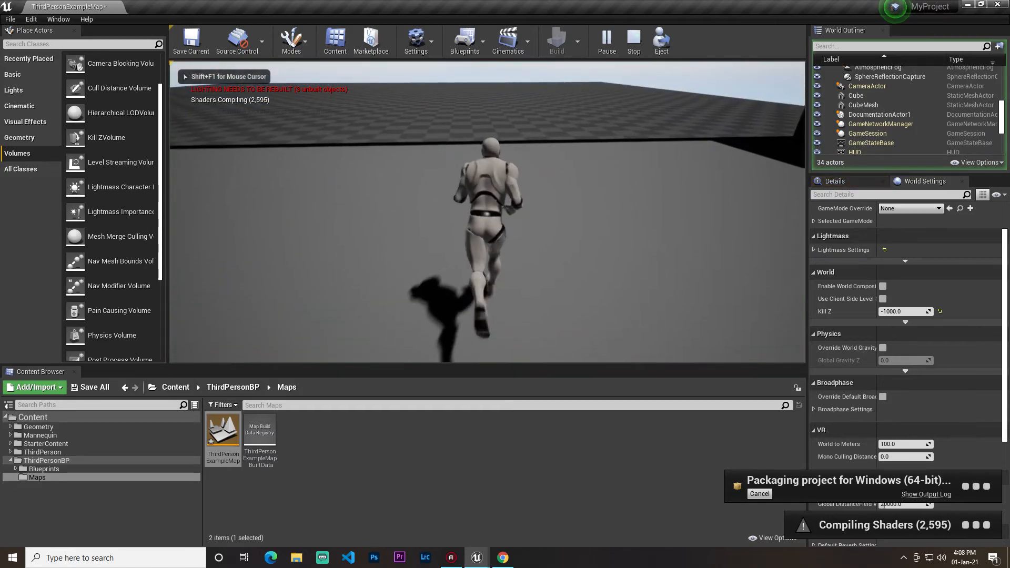
key("w")
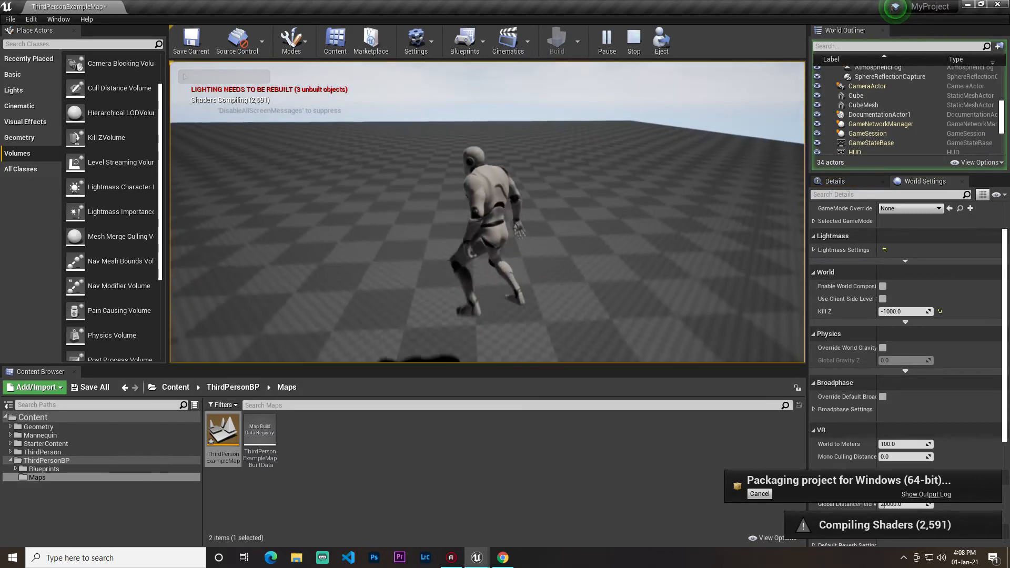
key("Escape")
Look over the landscape surface, the World Settings and Details, and the full list of placeable actor classes
right_click_drag(320, 296, 321, 296)
right_click_drag(474, 236, 524, 250)
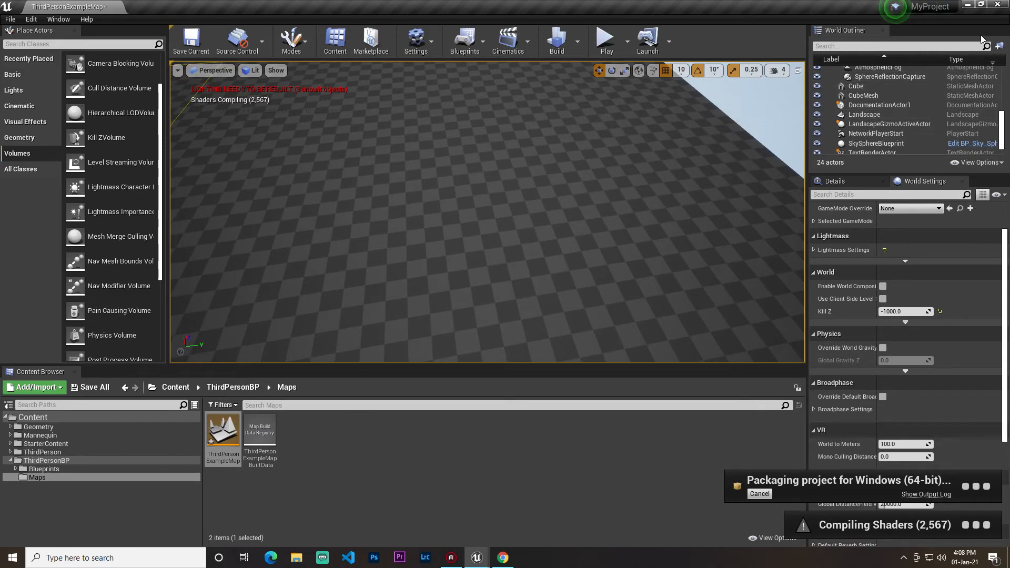
right_click_drag(641, 148, 641, 148)
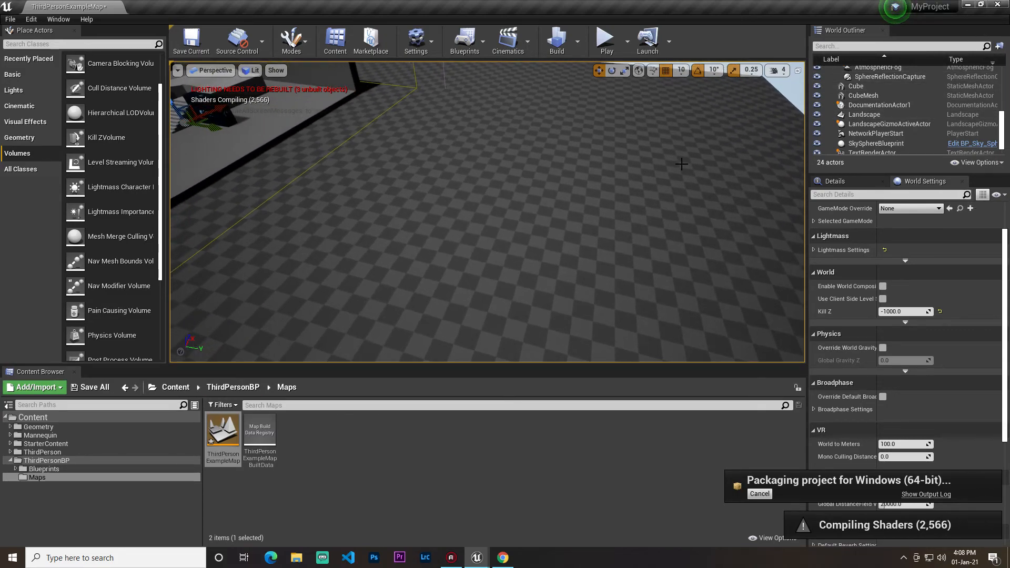
scroll(929, 338, "up", 2)
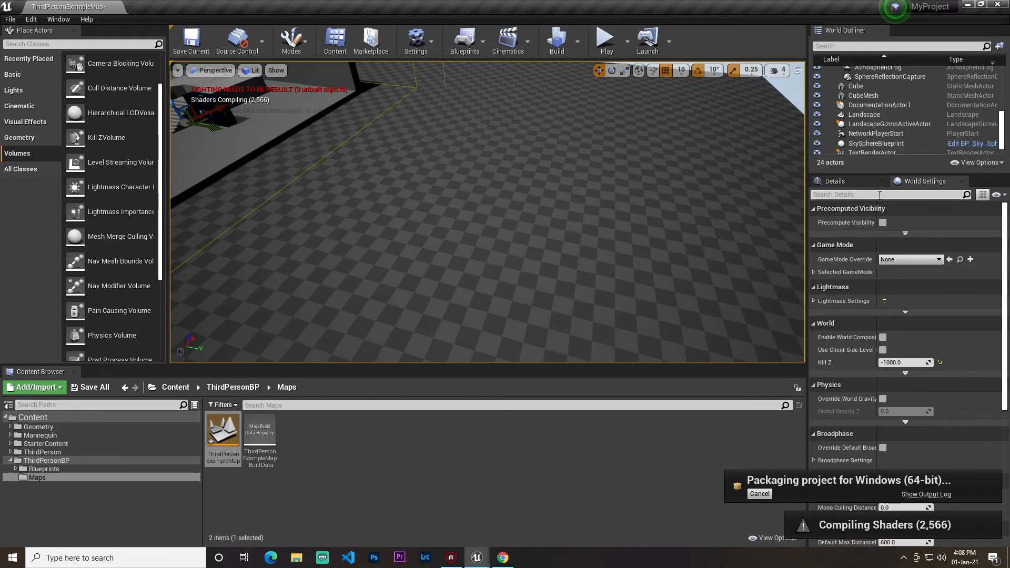
left_click(863, 182)
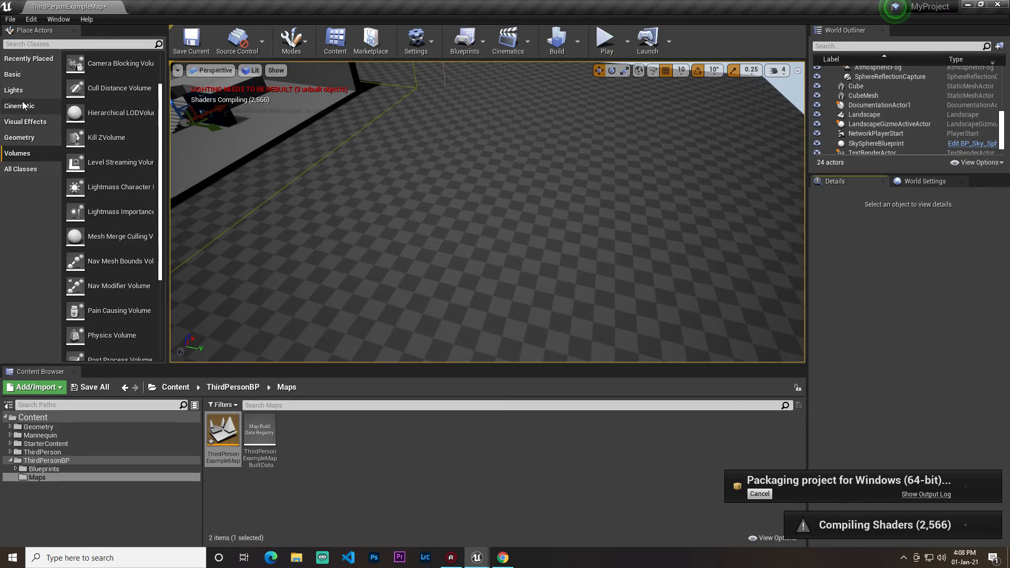
left_click(23, 168)
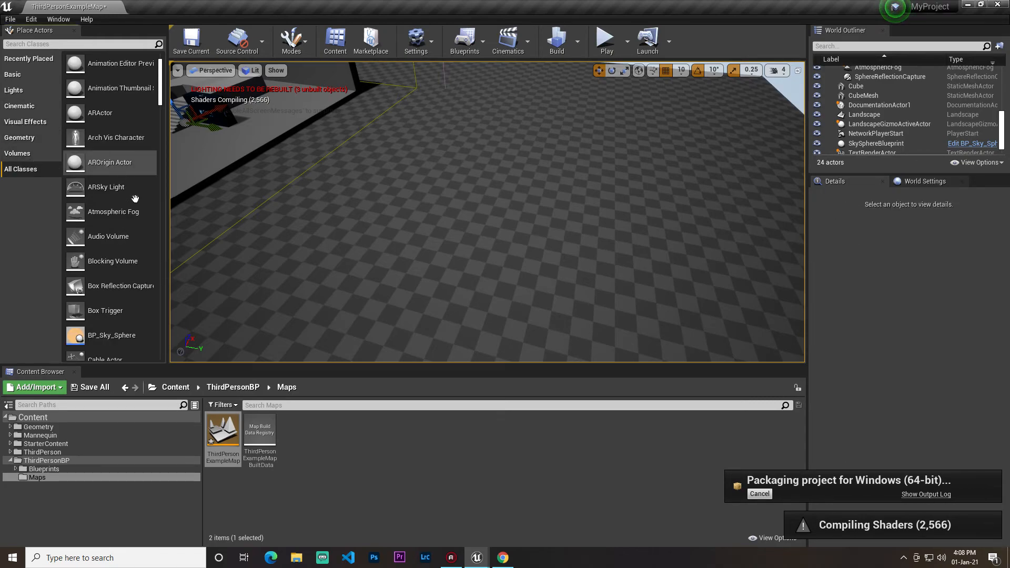
Browse the project's Geometry, Mannequin, ThirdPersonBP and StarterContent folders, including the StarterContent Architecture assets
left_click(39, 427)
left_click(61, 435)
left_click(55, 460)
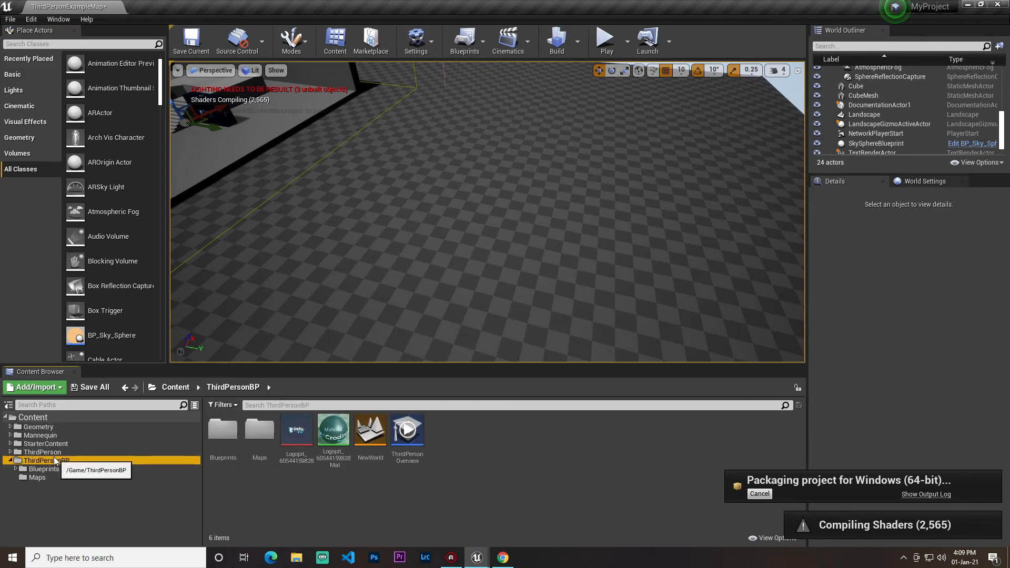
left_click(62, 444)
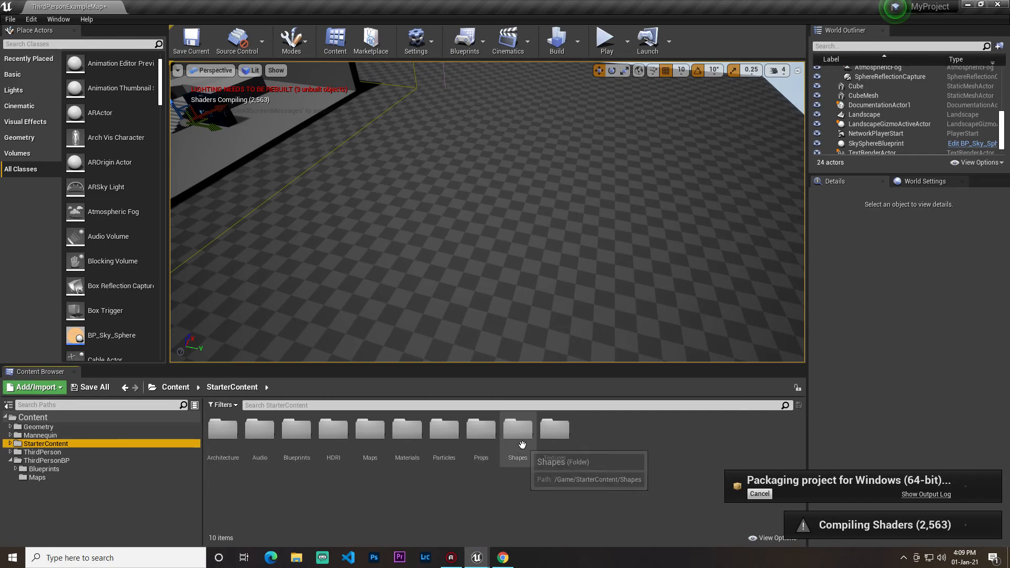
left_click(299, 446)
left_click(262, 442)
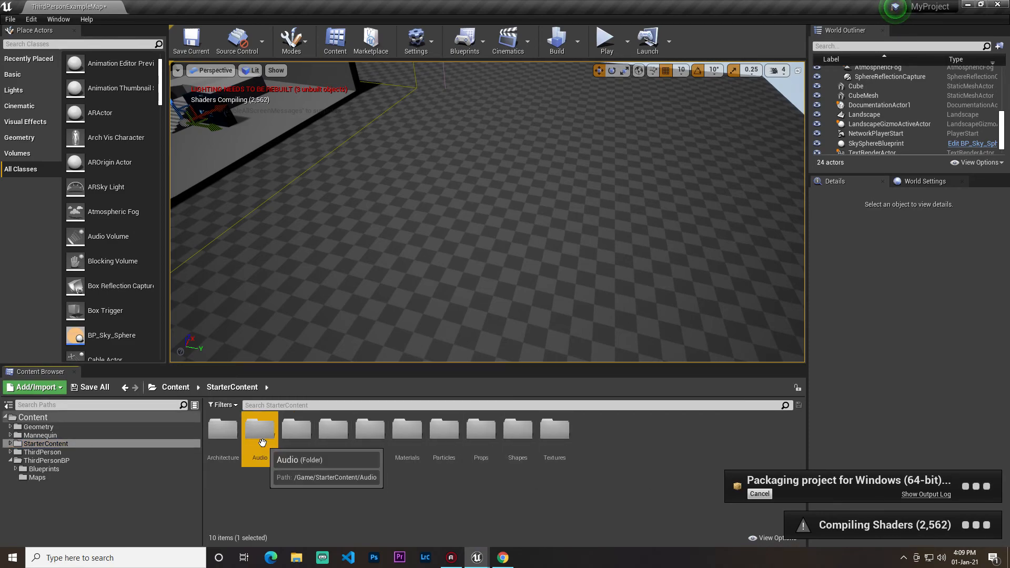
double_click(222, 441)
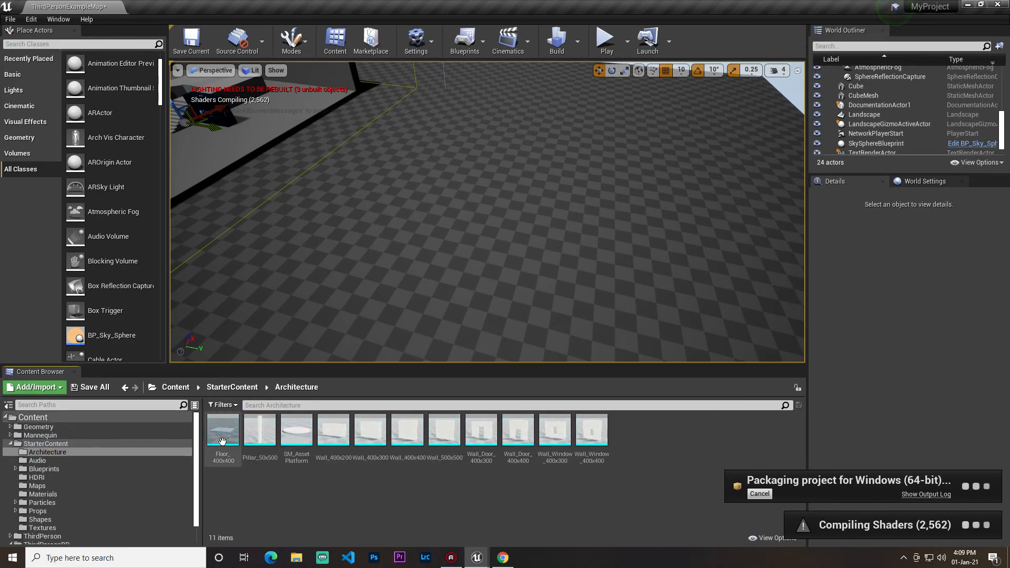
Examine the StarterContent assets in the Audio, HDRI, Maps, Materials, Props and Textures folders
left_click(89, 460)
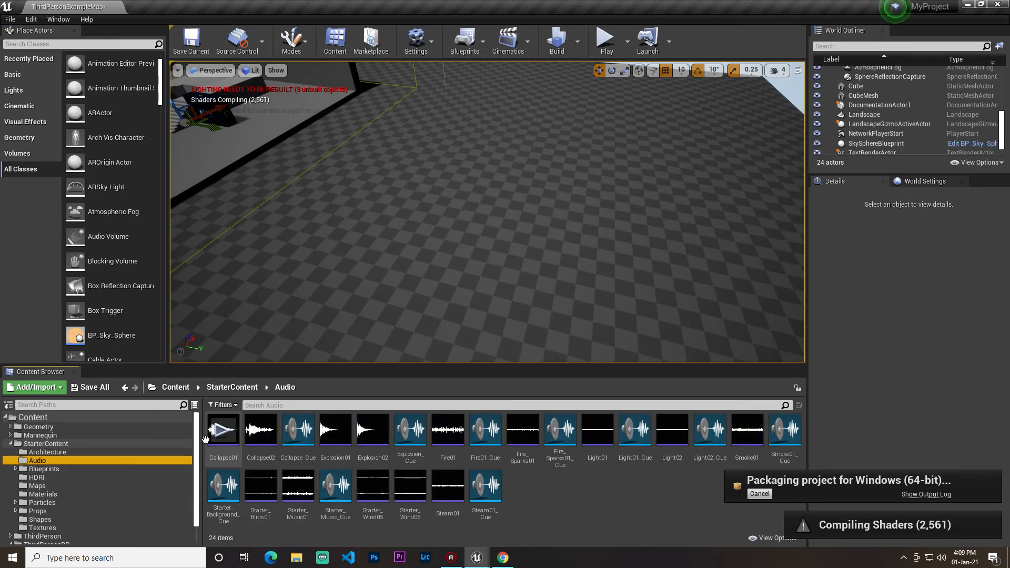
left_click(89, 476)
left_click(59, 485)
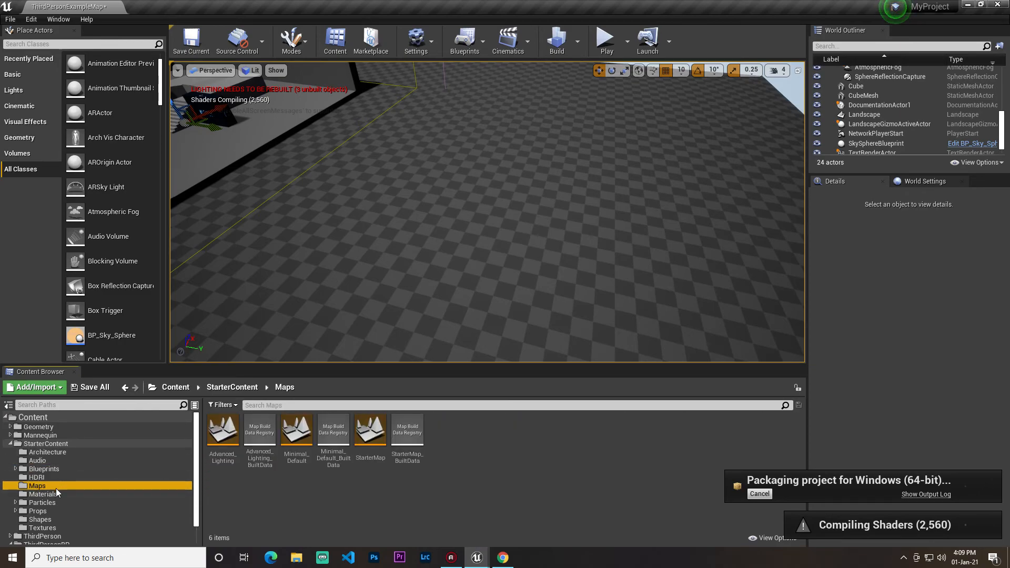
left_click(55, 492)
scroll(305, 469, "down", 1)
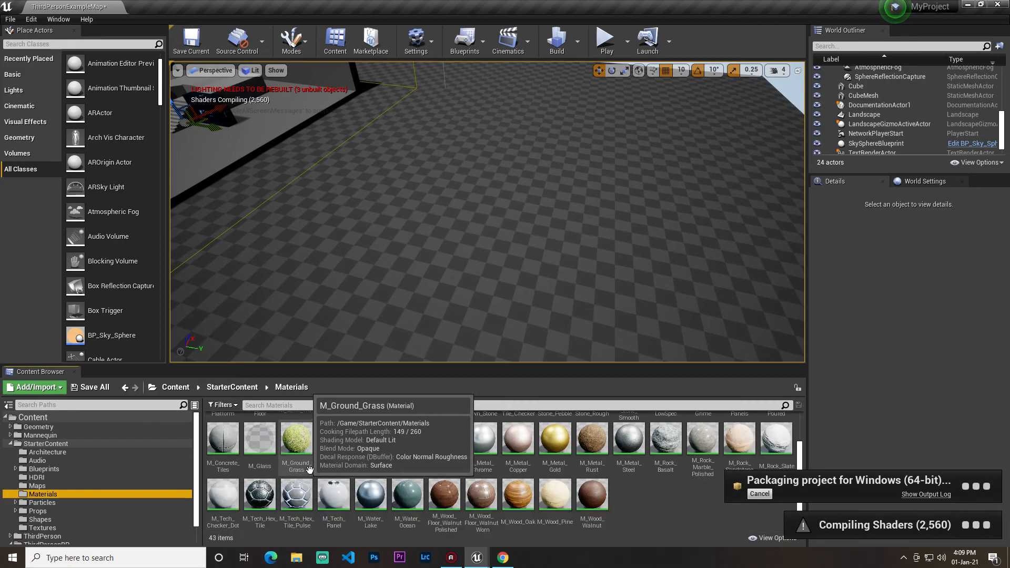
scroll(538, 478, "up", 1)
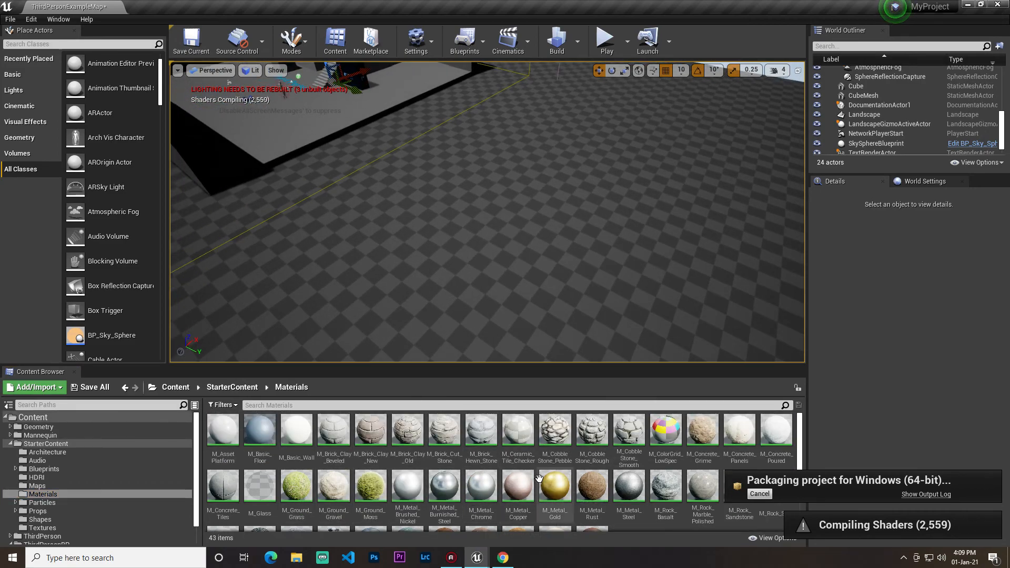
left_click(68, 511)
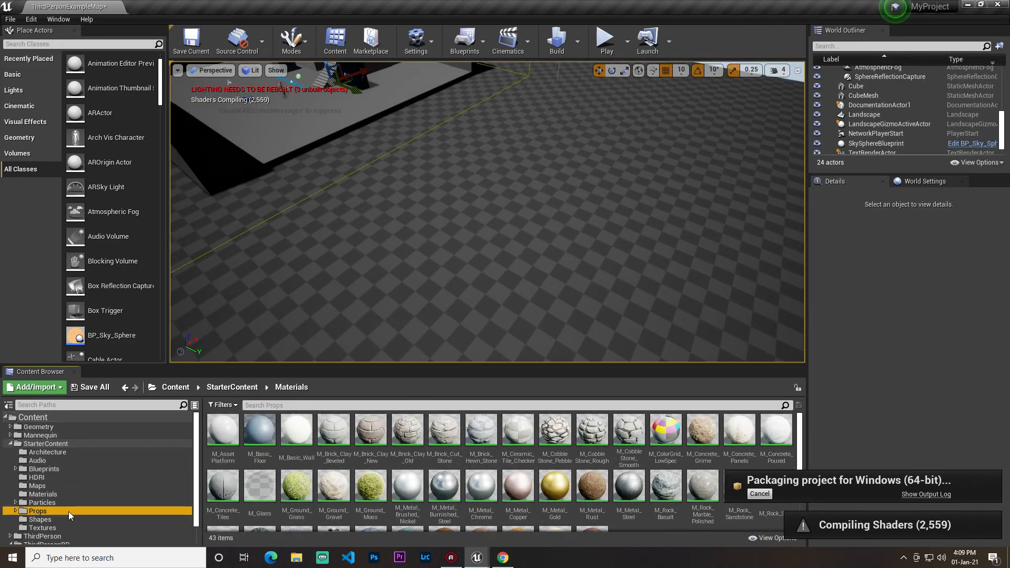
left_click(42, 528)
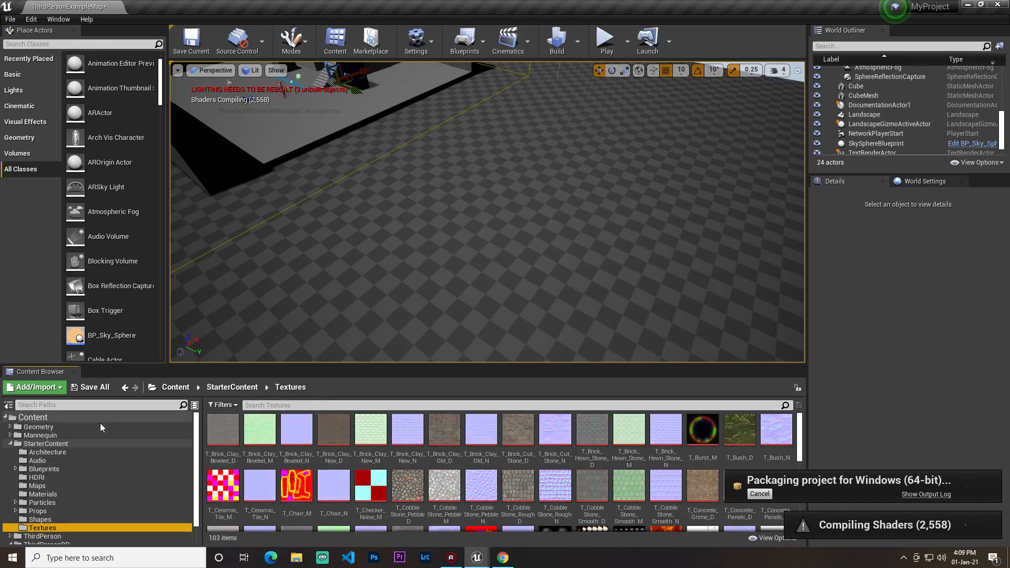
left_click(47, 445)
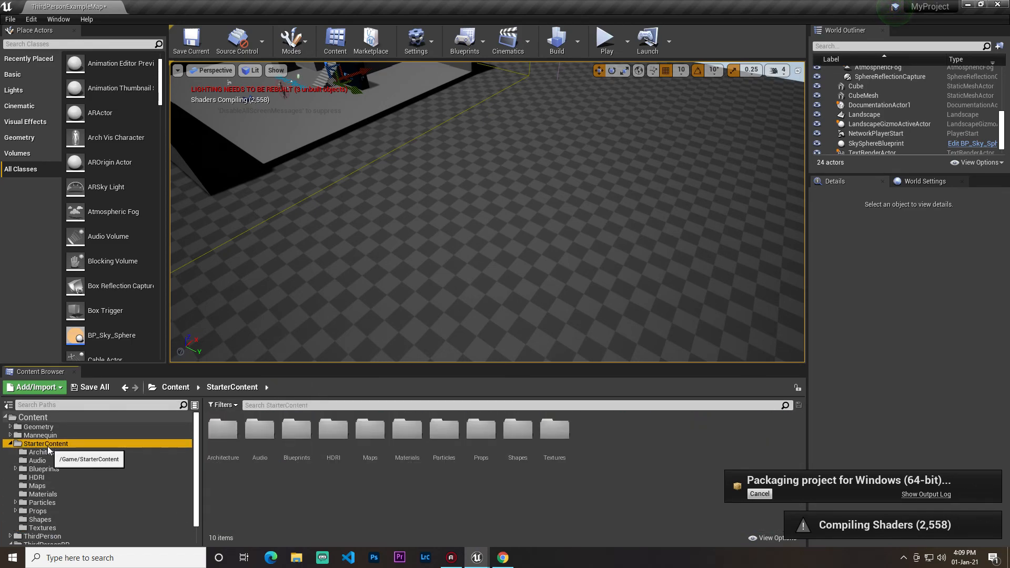
left_click(60, 478)
Examine the placeable Basic actors and Lights, and view the arena together with the surrounding landscape
right_click_drag(278, 295, 351, 233)
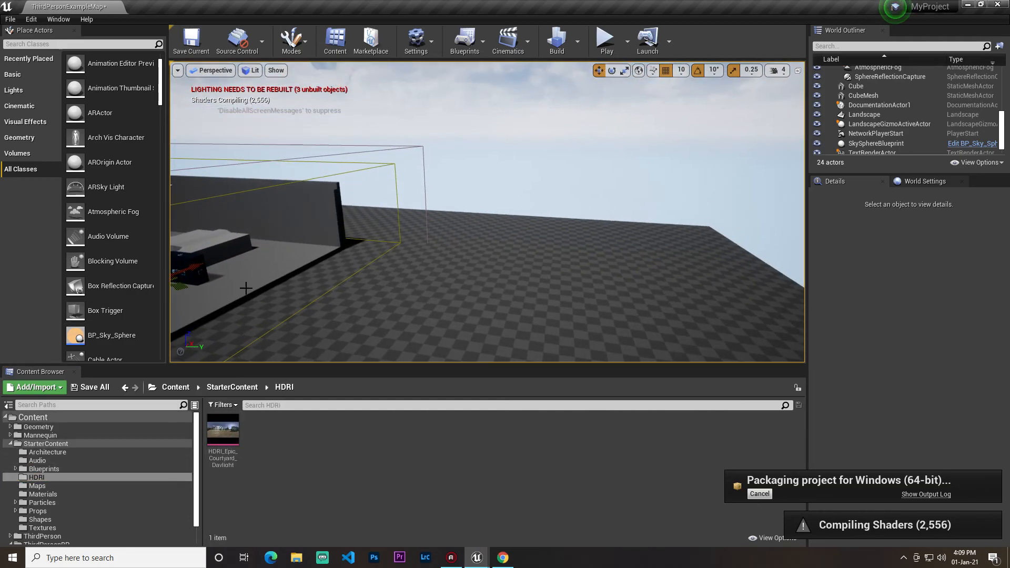
left_click(23, 75)
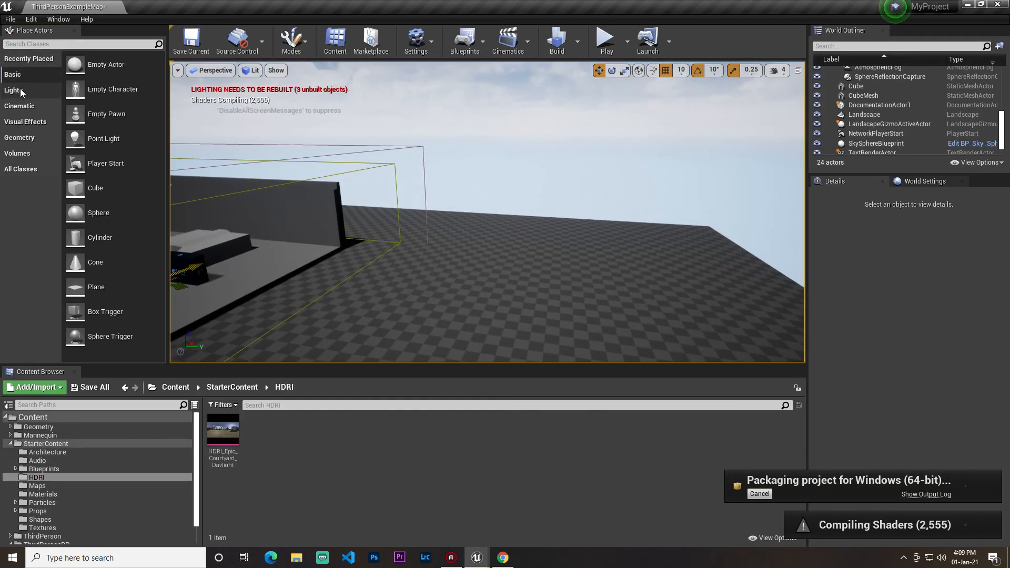
left_click(21, 92)
right_click_drag(274, 179, 236, 171)
right_click_drag(336, 239, 323, 265)
right_click_drag(563, 264, 493, 198)
key("w")
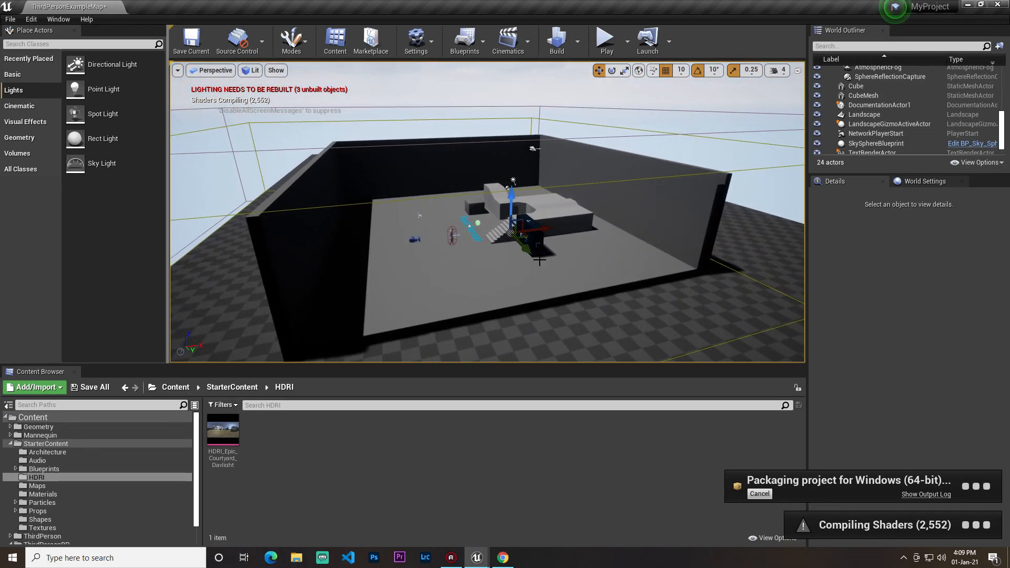
Delete the landscape surrounding the arena from ThirdPersonExampleMap
right_click_drag(539, 260, 590, 258)
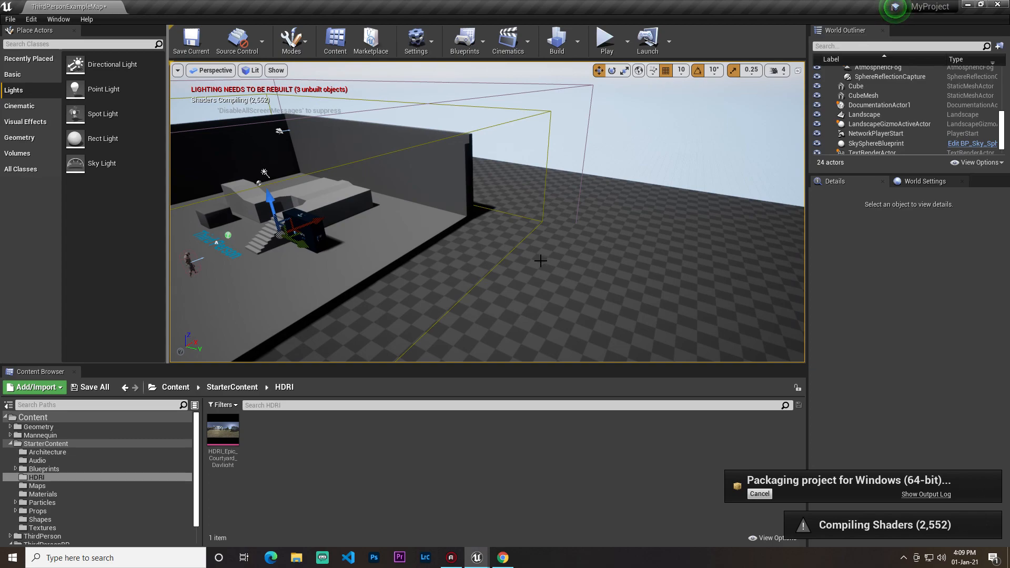
left_click(552, 248)
key("Delete")
right_click_drag(553, 248, 484, 236)
key("w")
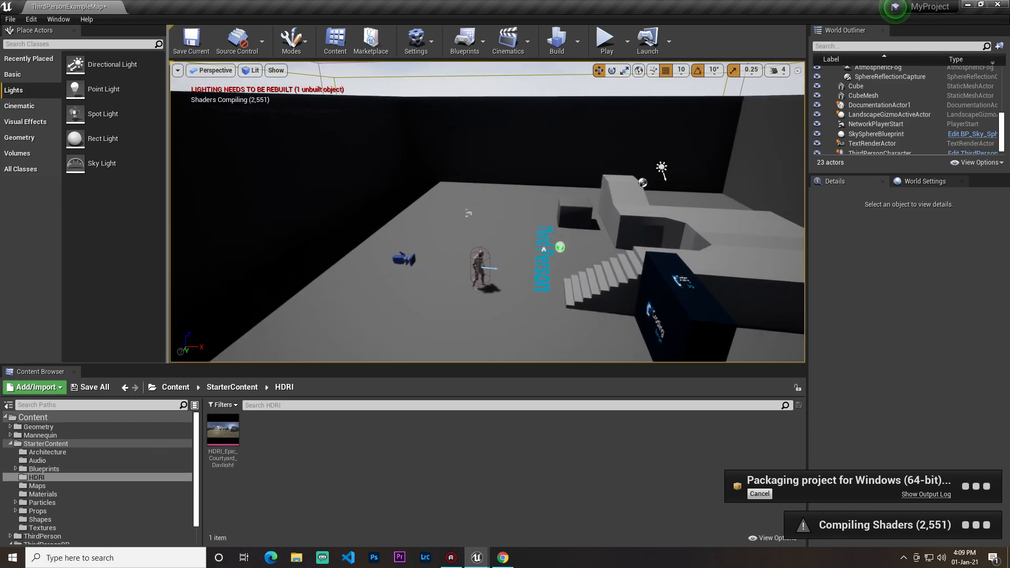
mouse_move(453, 556)
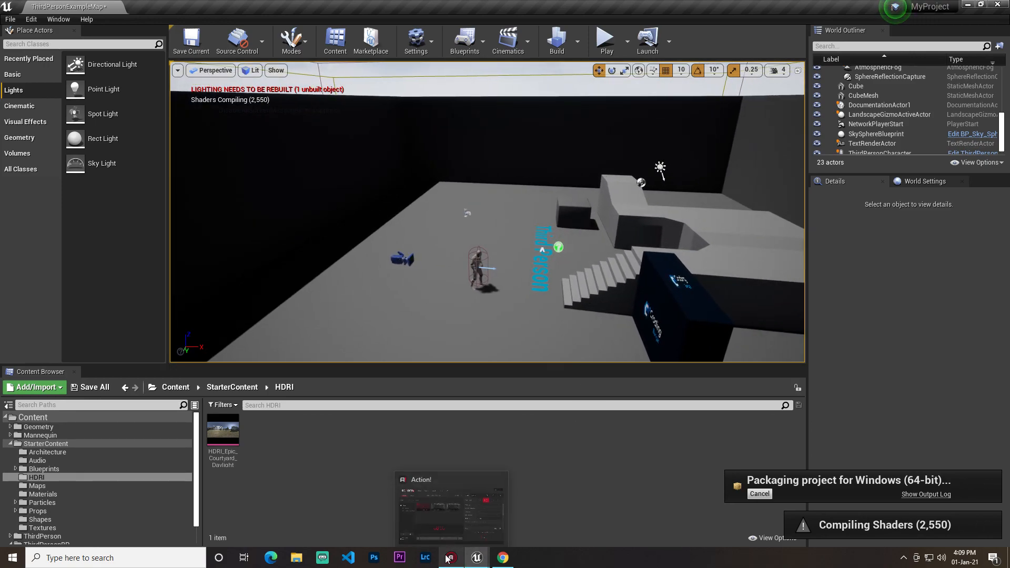